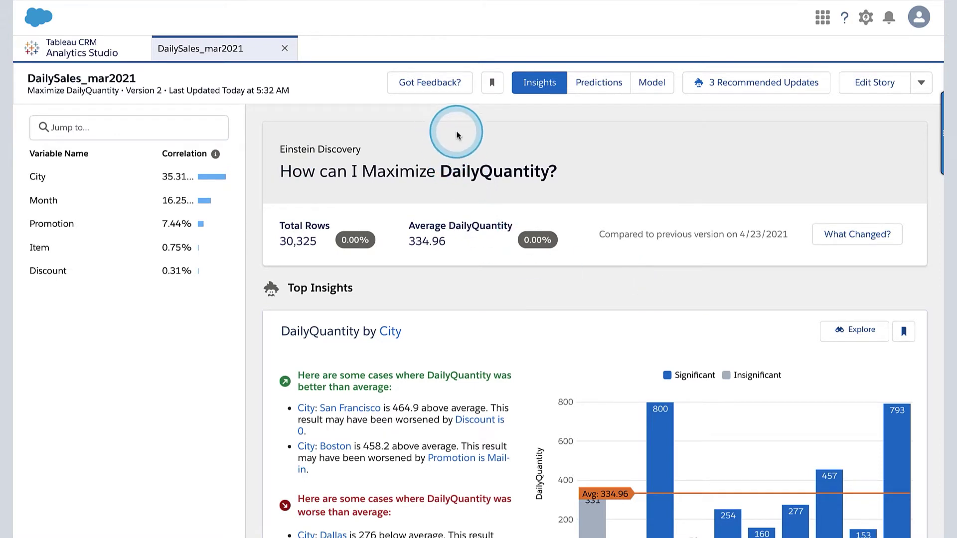
- Review the story's goal of maximizing DailyQuantity, its row and average summary, and the variable correlation list
{"action": "mouse_move", "coordinate": [399, 123]}
{"action": "left_mouse_down"}
{"action": "mouse_move", "coordinate": [302, 122]}
{"action": "mouse_move", "coordinate": [394, 212]}
{"action": "mouse_move", "coordinate": [553, 132]}
{"action": "mouse_move", "coordinate": [302, 131]}
{"action": "left_mouse_up"}
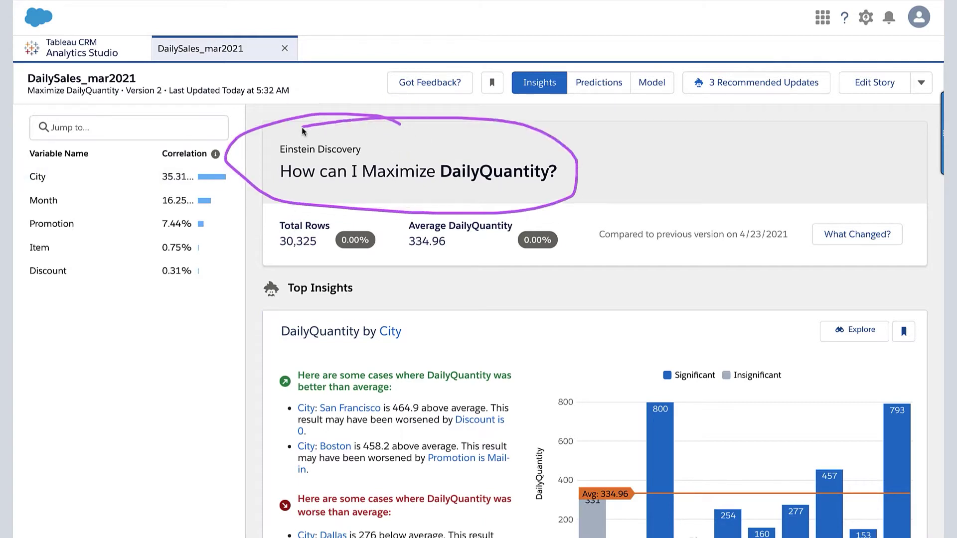
{"action": "left_click_drag", "start_coordinate": [325, 210], "coordinate": [351, 255]}
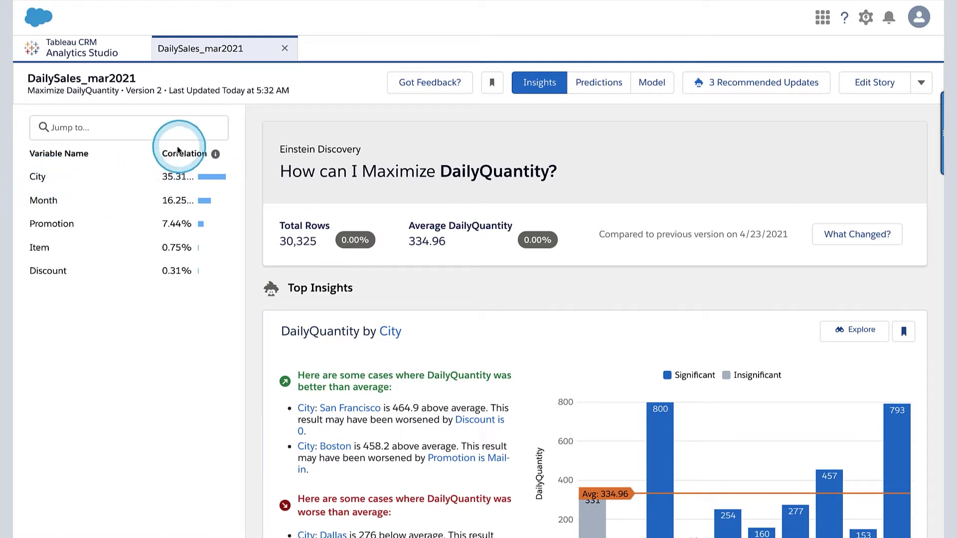
{"action": "mouse_move", "coordinate": [217, 158]}
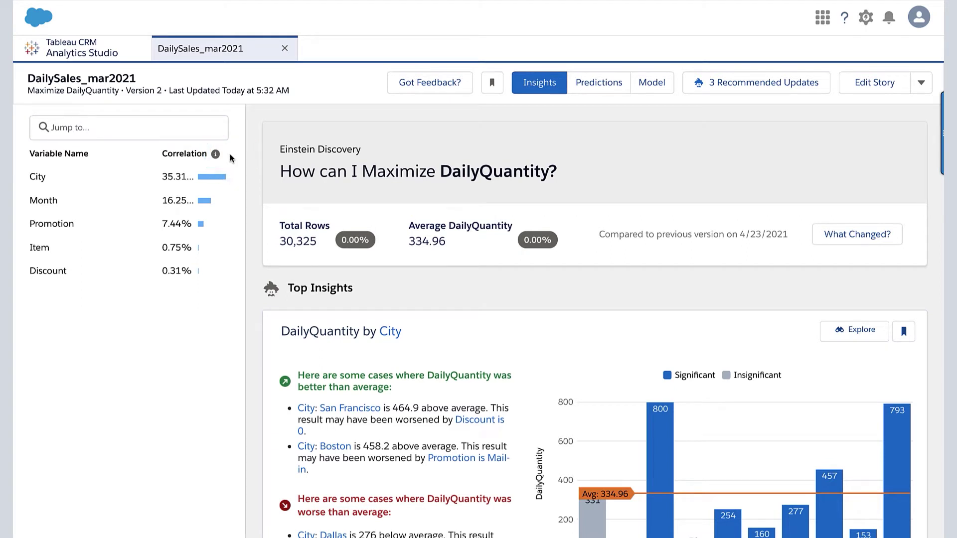
{"action": "left_click", "coordinate": [75, 179]}
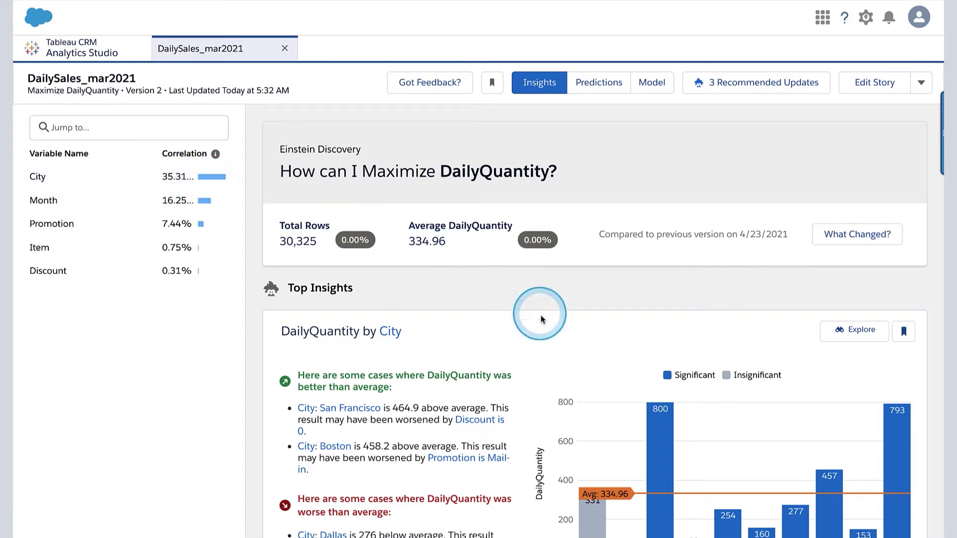
- Examine the Top Insights section with the DailyQuantity by City explanations and the full bar chart
{"action": "scroll", "coordinate": [475, 330], "scroll_direction": "down", "scroll_amount": 1}
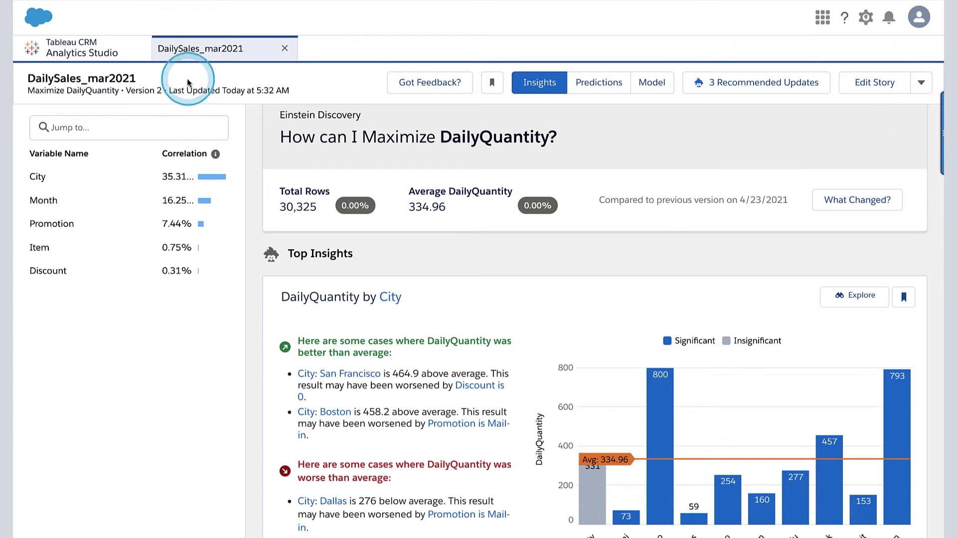
{"action": "scroll", "coordinate": [499, 277], "scroll_direction": "down", "scroll_amount": 1}
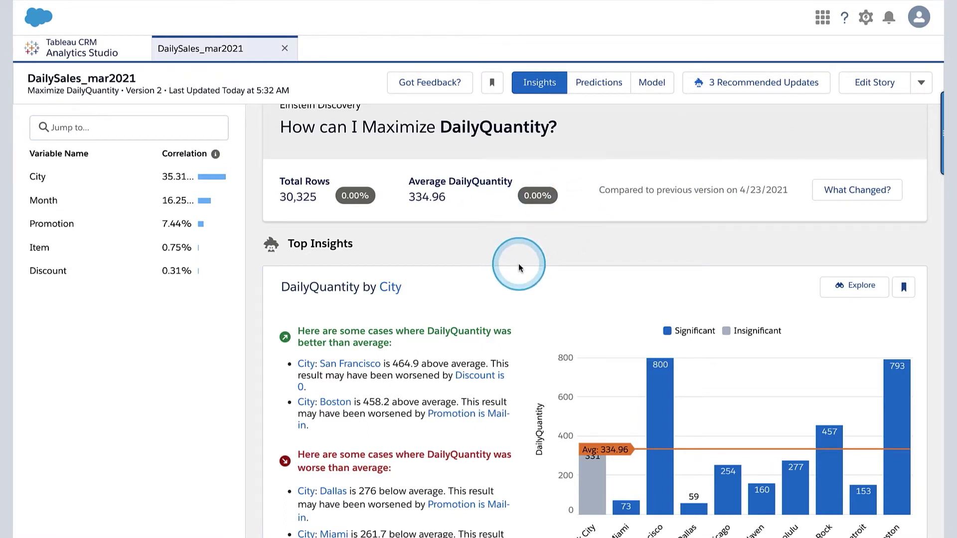
{"action": "scroll", "coordinate": [518, 264], "scroll_direction": "down", "scroll_amount": 2}
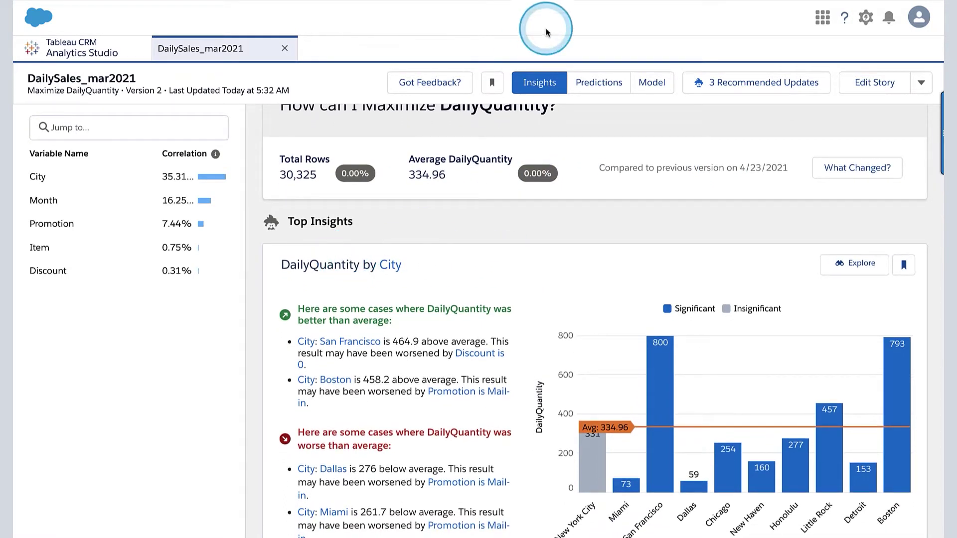
{"action": "left_click_drag", "start_coordinate": [566, 13], "coordinate": [504, 50]}
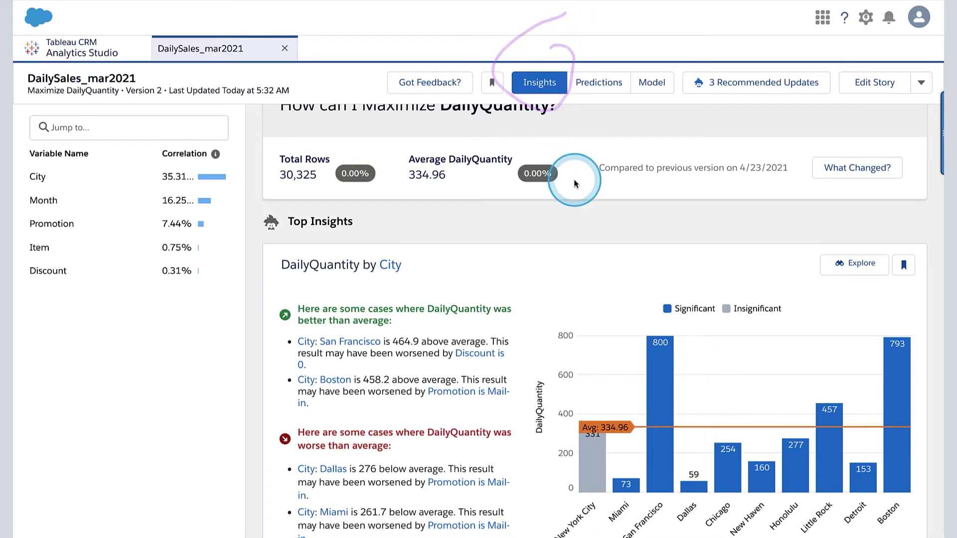
{"action": "scroll", "coordinate": [442, 343], "scroll_direction": "down", "scroll_amount": 1}
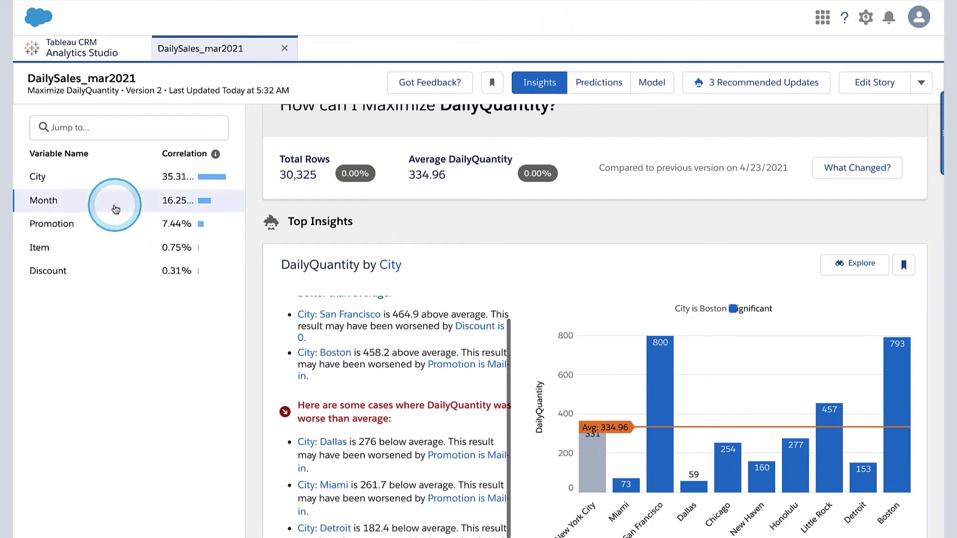
{"action": "scroll", "coordinate": [488, 294], "scroll_direction": "up", "scroll_amount": 1}
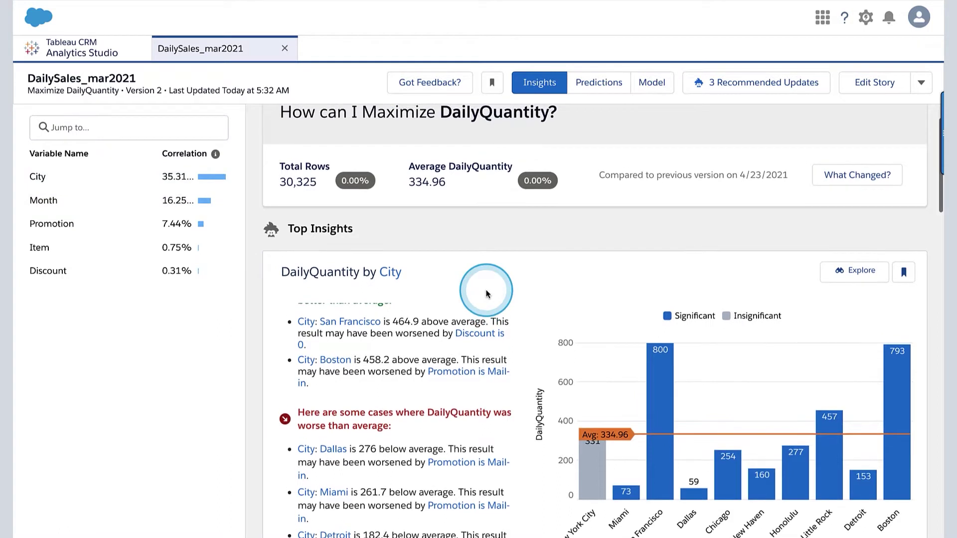
{"action": "scroll", "coordinate": [422, 369], "scroll_direction": "up", "scroll_amount": 1}
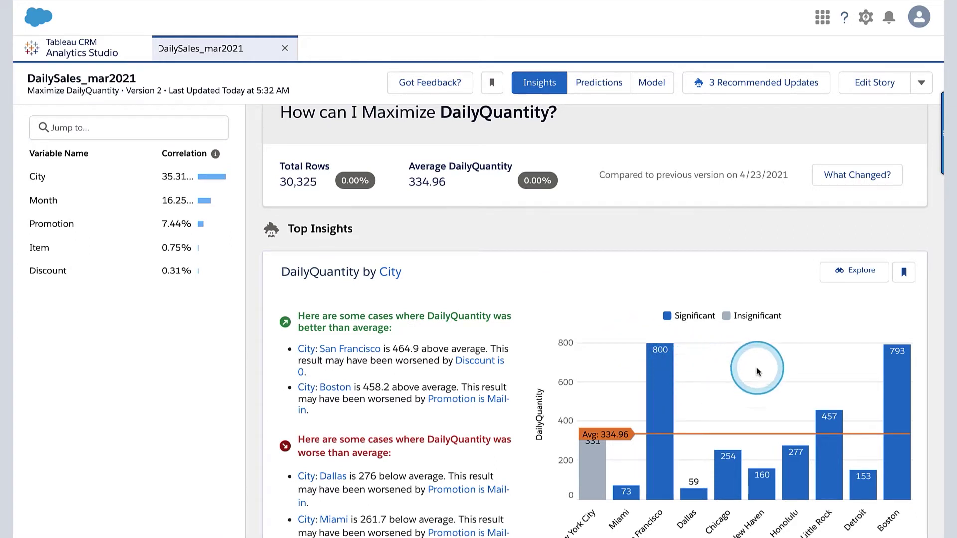
{"action": "scroll", "coordinate": [657, 444], "scroll_direction": "down", "scroll_amount": 2}
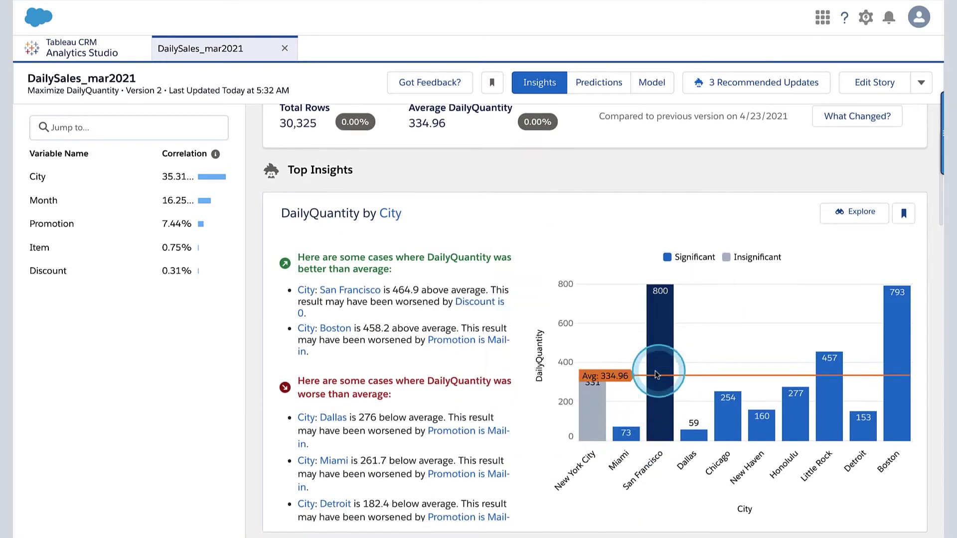
- Inspect the statistics of the New York City, Miami, San Francisco and Dallas bars in the DailyQuantity by City chart
{"action": "mouse_move", "coordinate": [588, 427]}
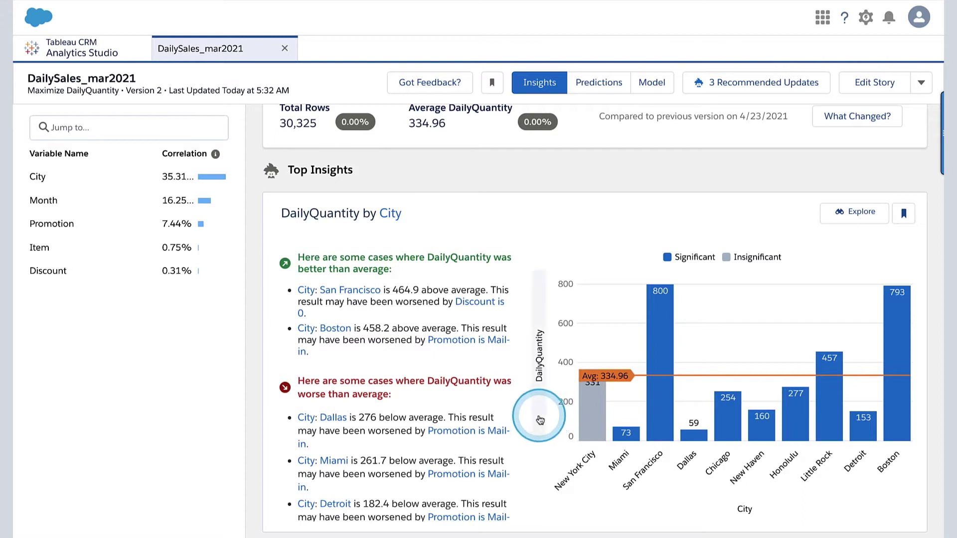
{"action": "left_click_drag", "start_coordinate": [532, 414], "coordinate": [624, 406]}
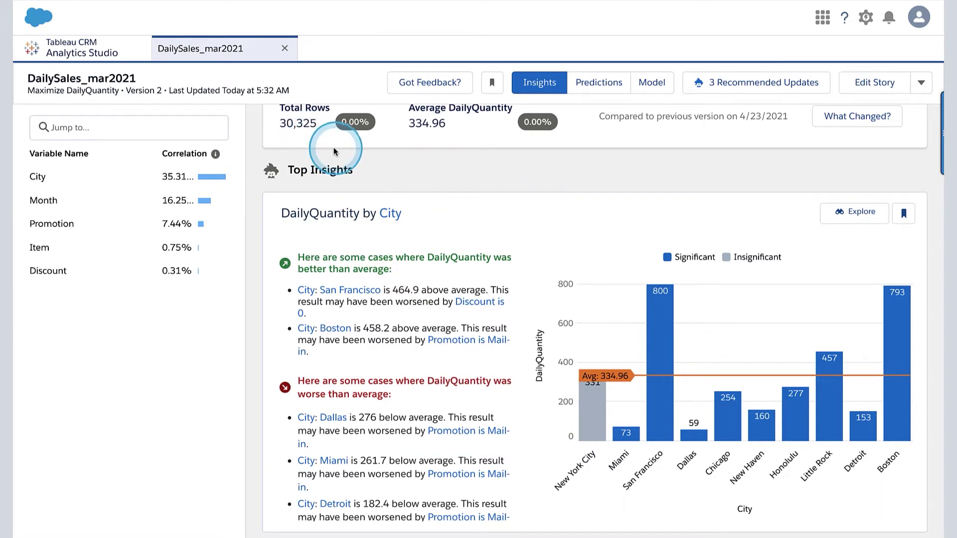
{"action": "mouse_move", "coordinate": [599, 417]}
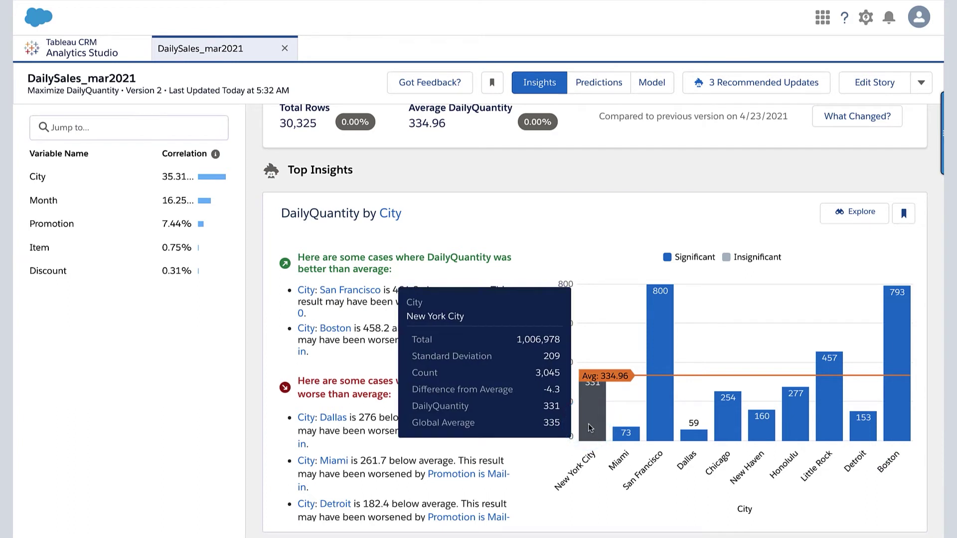
{"action": "left_click", "coordinate": [627, 437]}
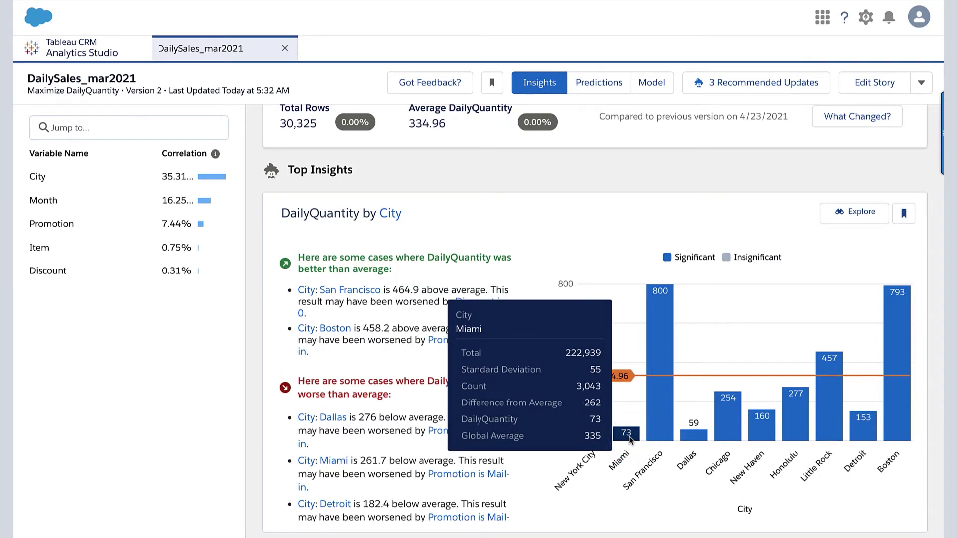
{"action": "left_click", "coordinate": [657, 434]}
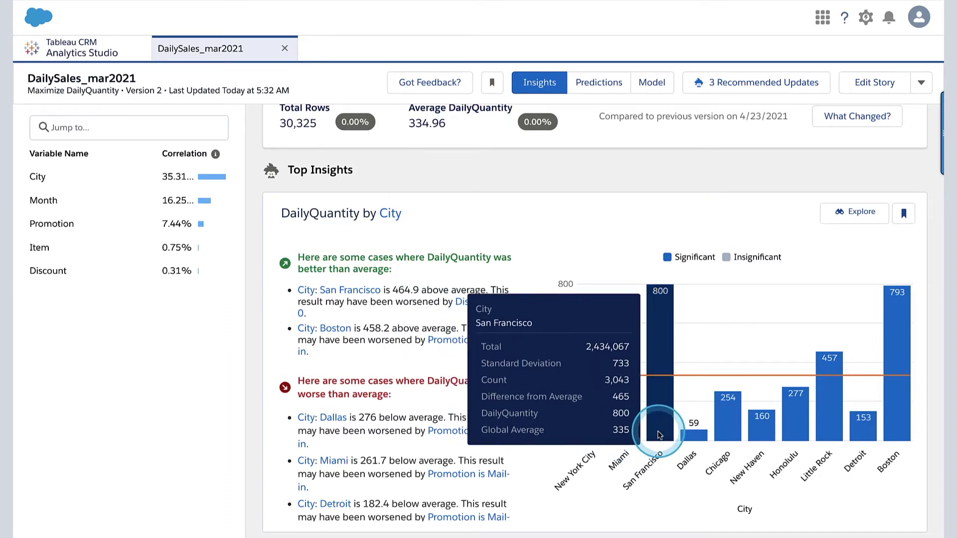
{"action": "left_click", "coordinate": [707, 435]}
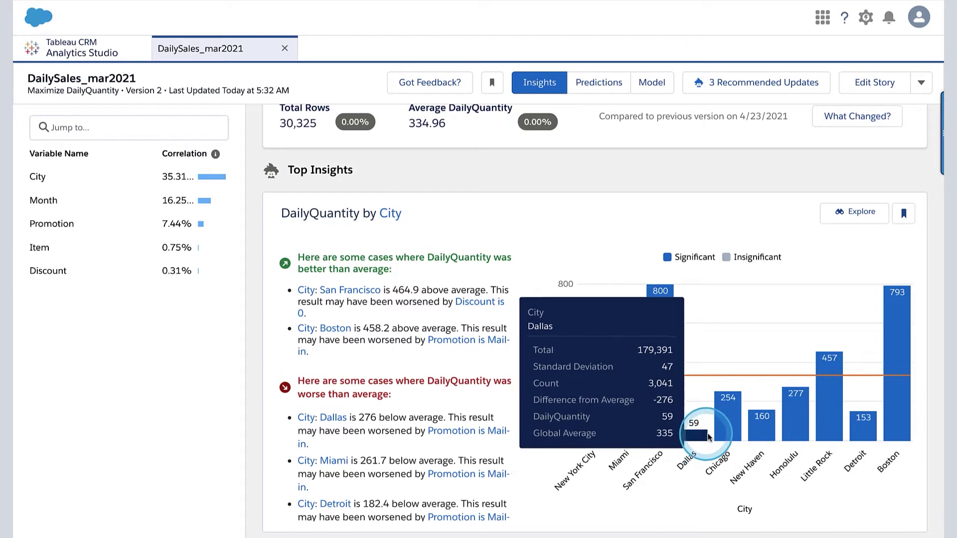
{"action": "mouse_move", "coordinate": [587, 395]}
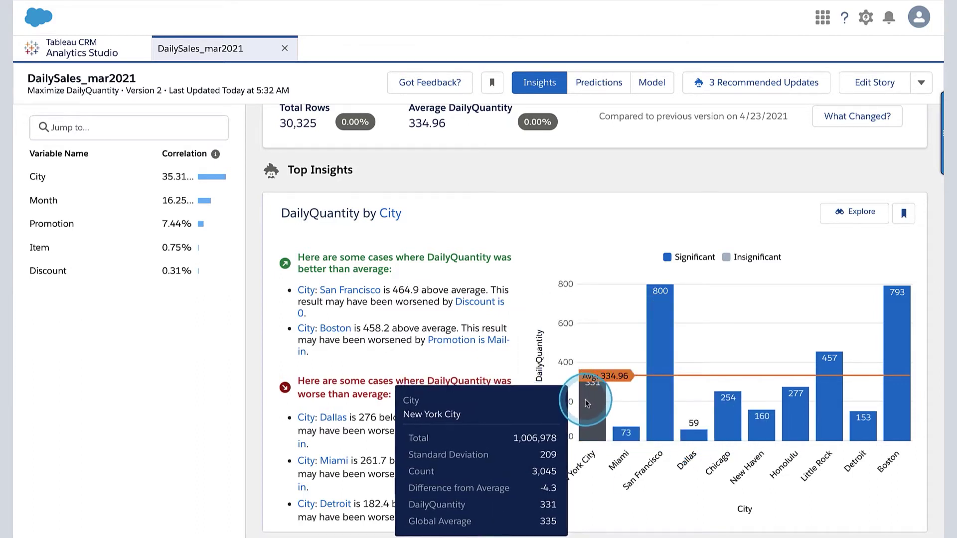
{"action": "left_click_drag", "start_coordinate": [582, 400], "coordinate": [792, 397]}
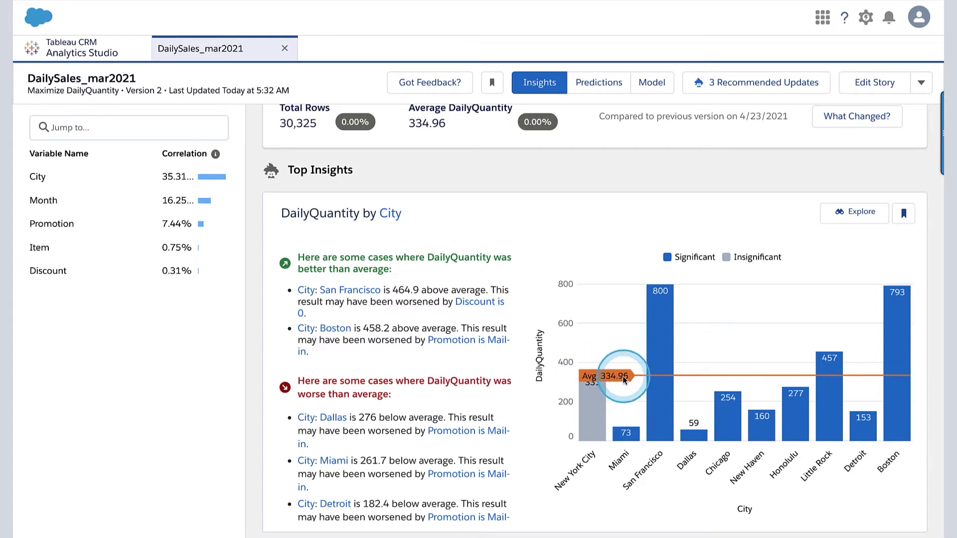
- Compare the San Francisco, Boston, Miami, Chicago and New Haven bars with the average line in the city chart
{"action": "mouse_move", "coordinate": [659, 323]}
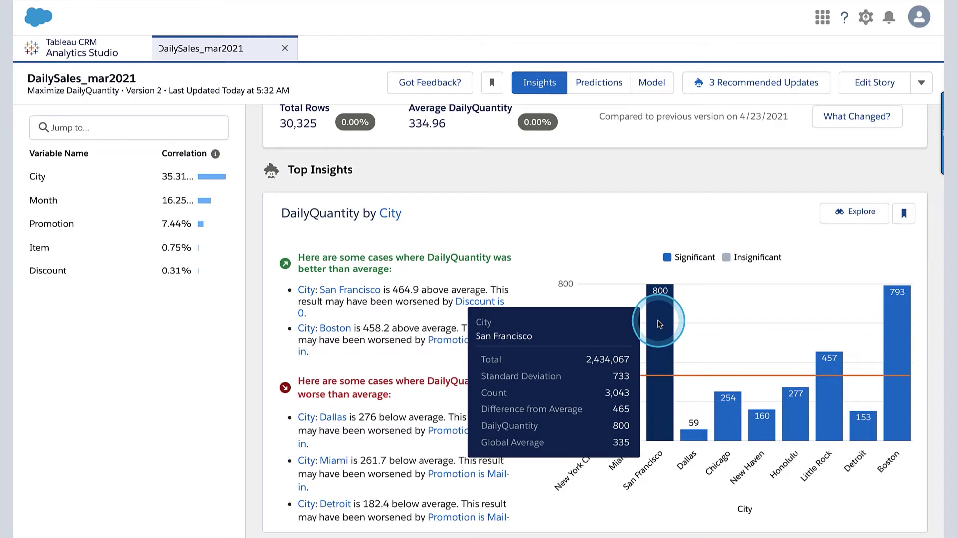
{"action": "mouse_move", "coordinate": [899, 324]}
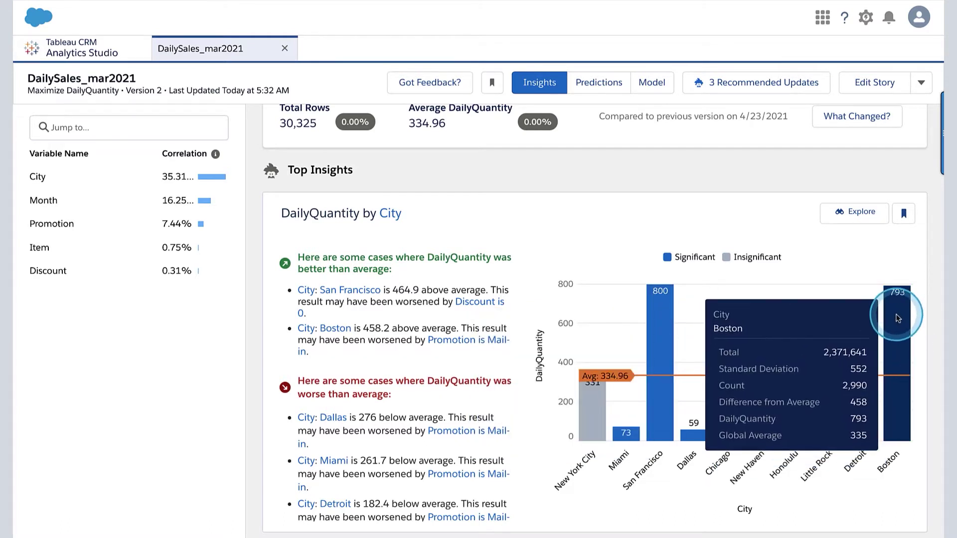
{"action": "mouse_move", "coordinate": [622, 439]}
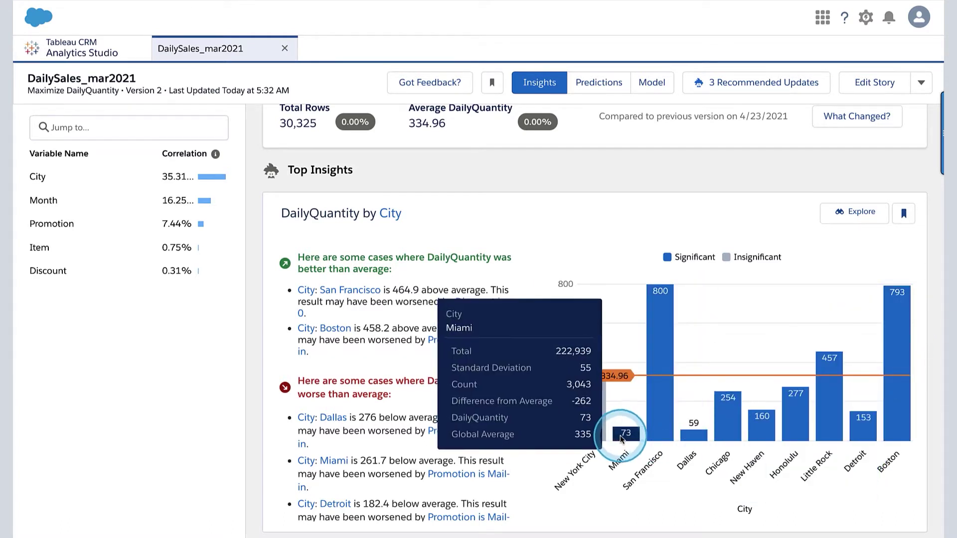
{"action": "mouse_move", "coordinate": [686, 440]}
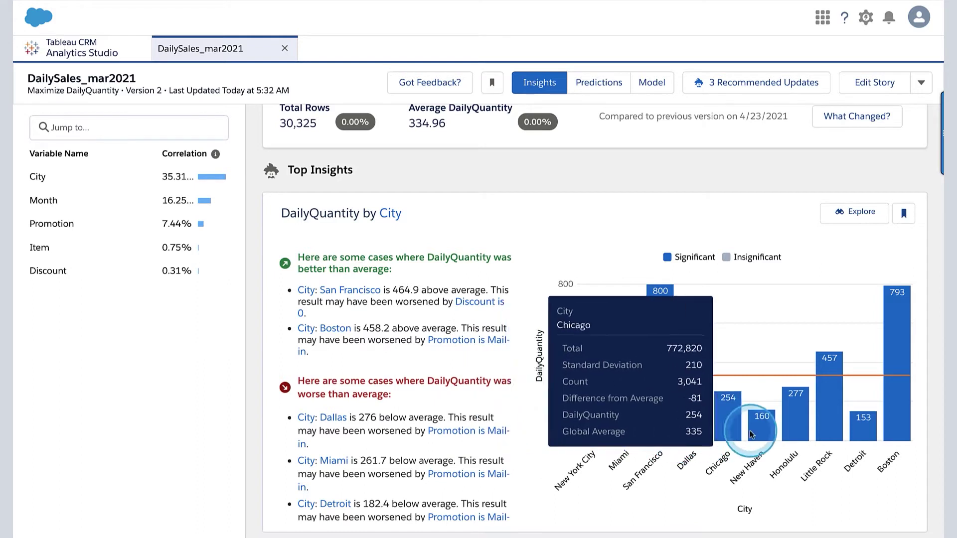
{"action": "mouse_move", "coordinate": [838, 432]}
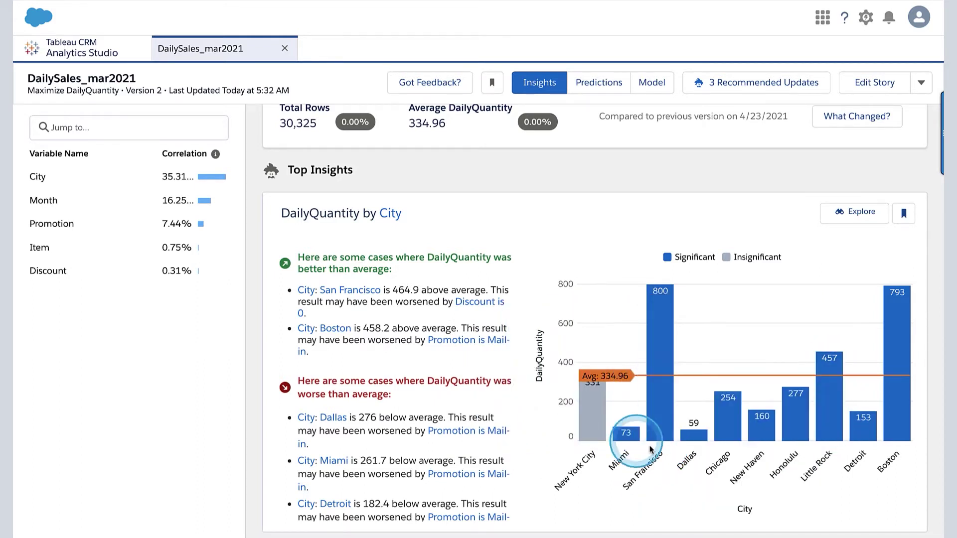
{"action": "mouse_move", "coordinate": [596, 392]}
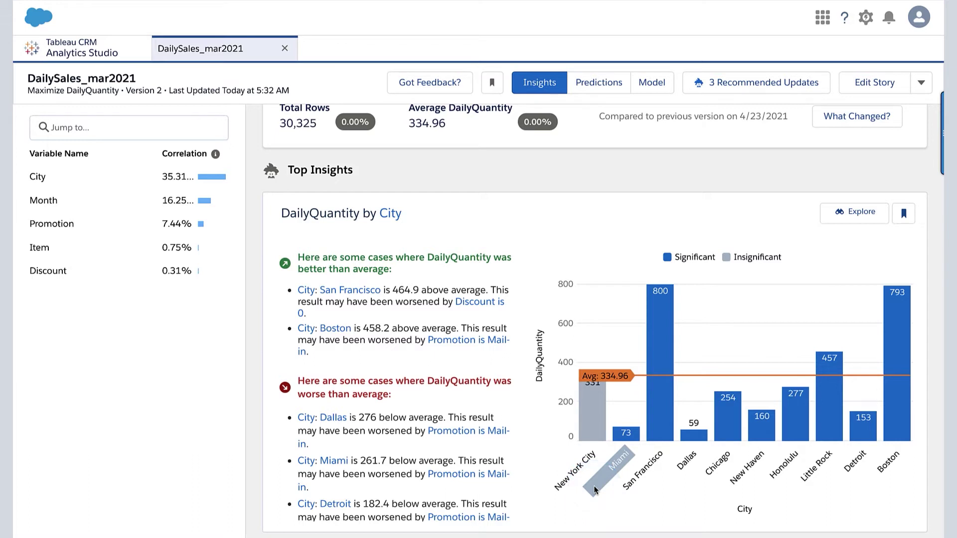
{"action": "left_click", "coordinate": [575, 466]}
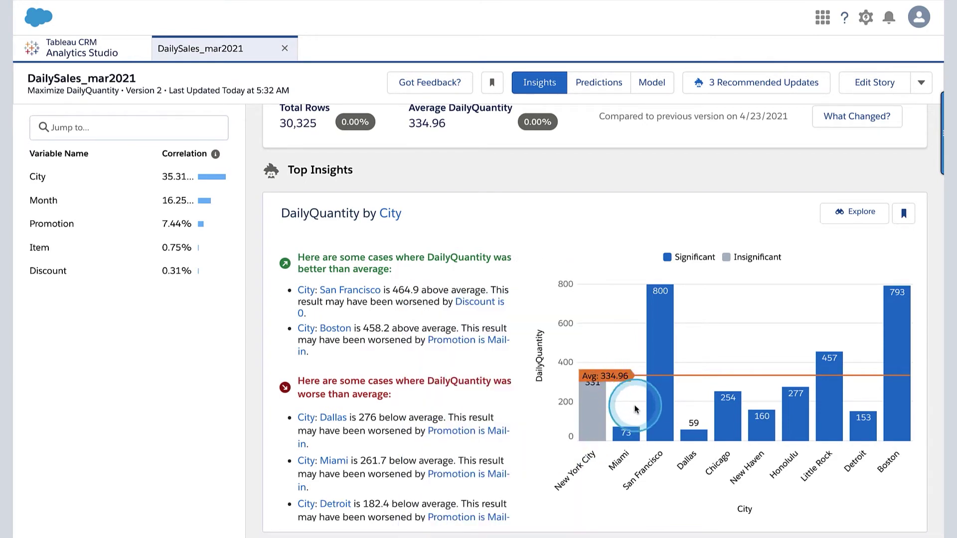
{"action": "mouse_move", "coordinate": [670, 381]}
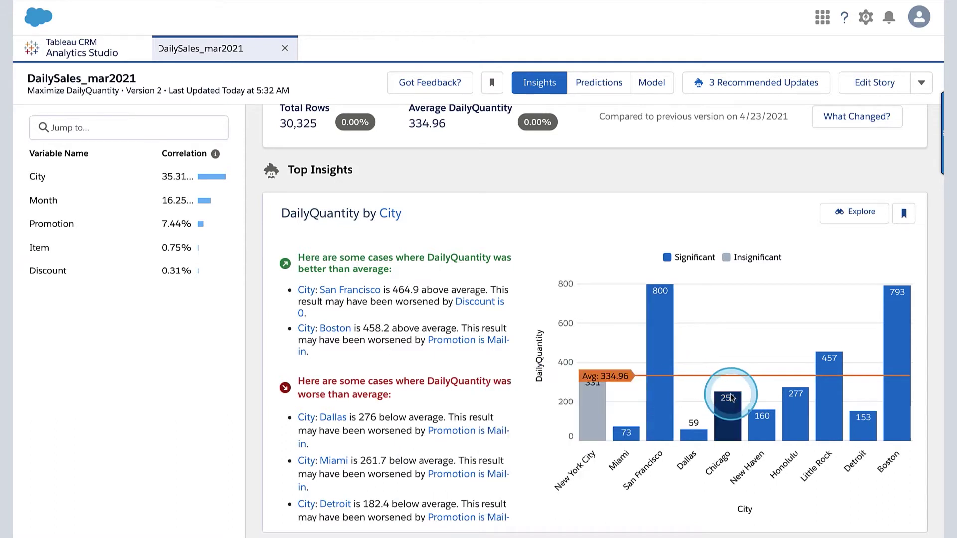
{"action": "mouse_move", "coordinate": [758, 419]}
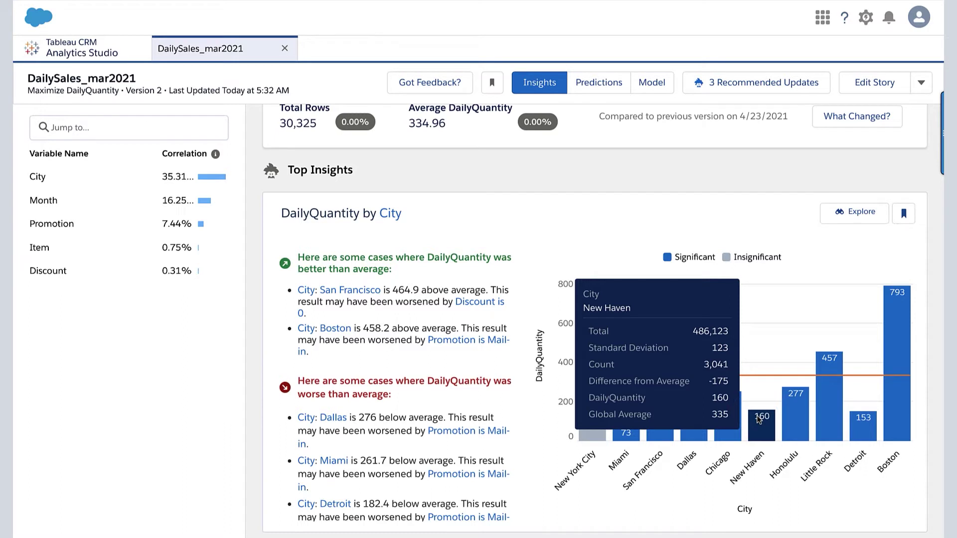
{"action": "left_click", "coordinate": [808, 445]}
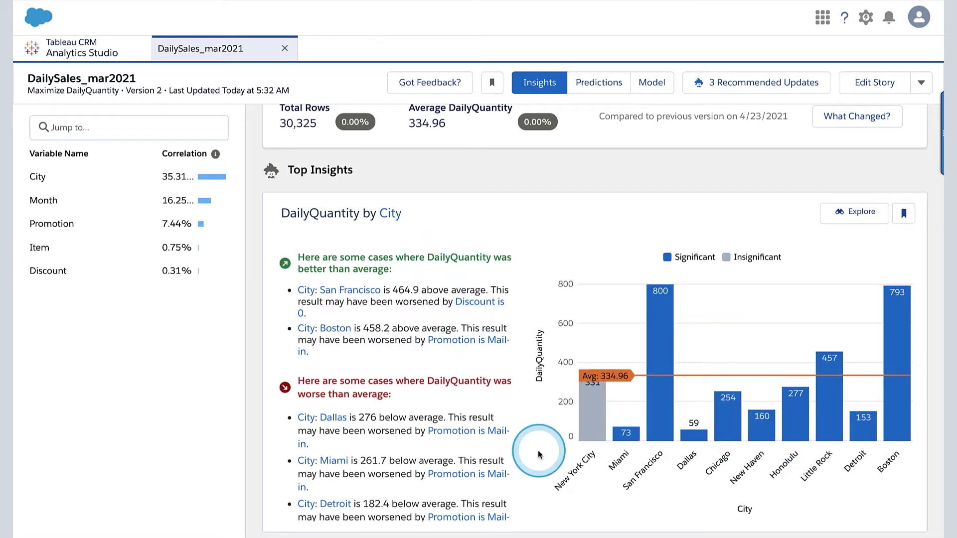
- Read the better- and worse-than-average city explanations, and bring up the insight on November results by city
{"action": "mouse_move", "coordinate": [469, 301]}
{"action": "left_mouse_down"}
{"action": "mouse_move", "coordinate": [420, 274]}
{"action": "mouse_move", "coordinate": [303, 321]}
{"action": "mouse_move", "coordinate": [468, 364]}
{"action": "mouse_move", "coordinate": [436, 260]}
{"action": "left_mouse_up"}
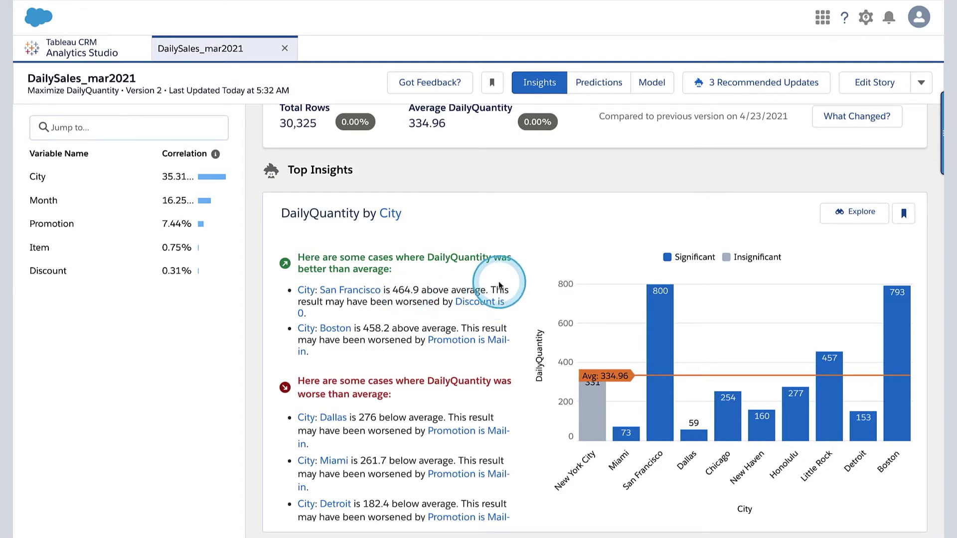
{"action": "left_click_drag", "start_coordinate": [498, 274], "coordinate": [492, 293]}
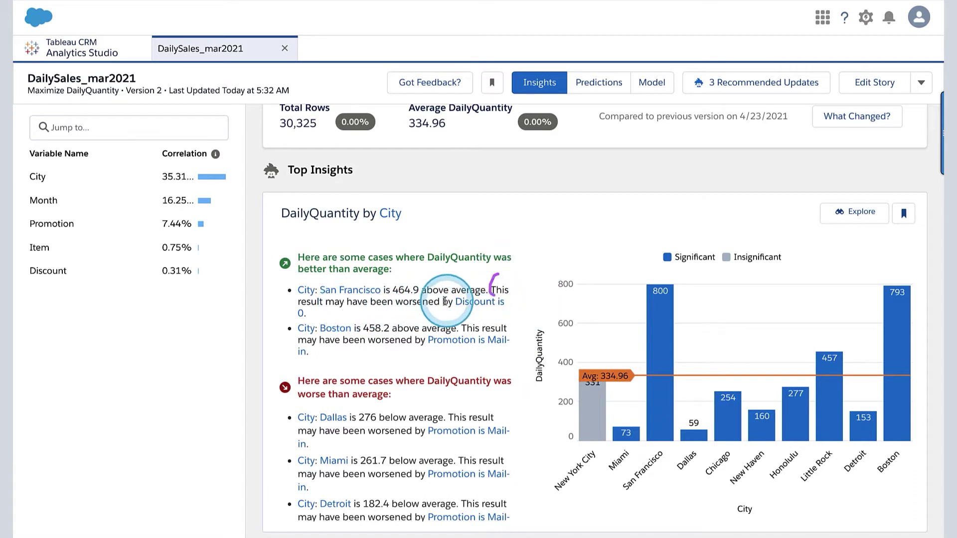
{"action": "left_click_drag", "start_coordinate": [306, 307], "coordinate": [308, 317]}
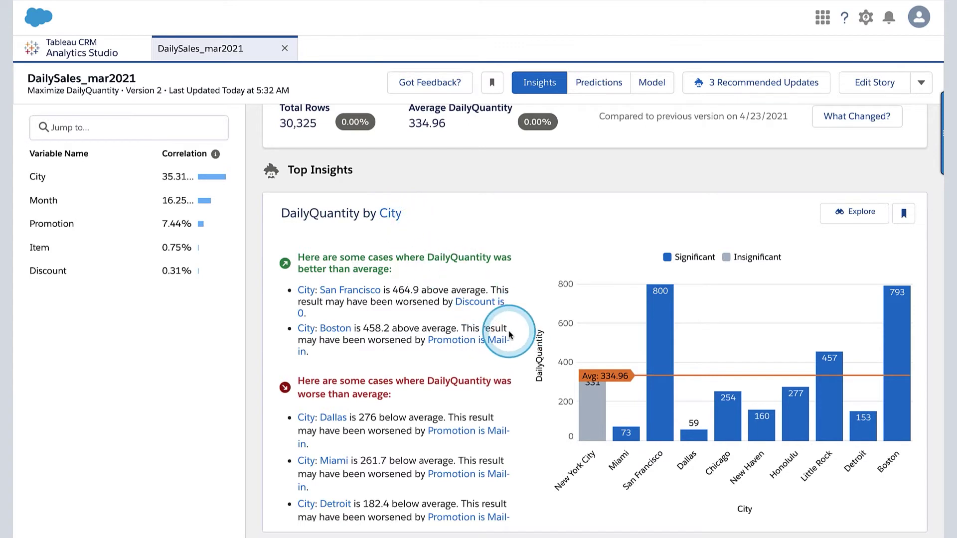
{"action": "scroll", "coordinate": [509, 334], "scroll_direction": "down", "scroll_amount": 2}
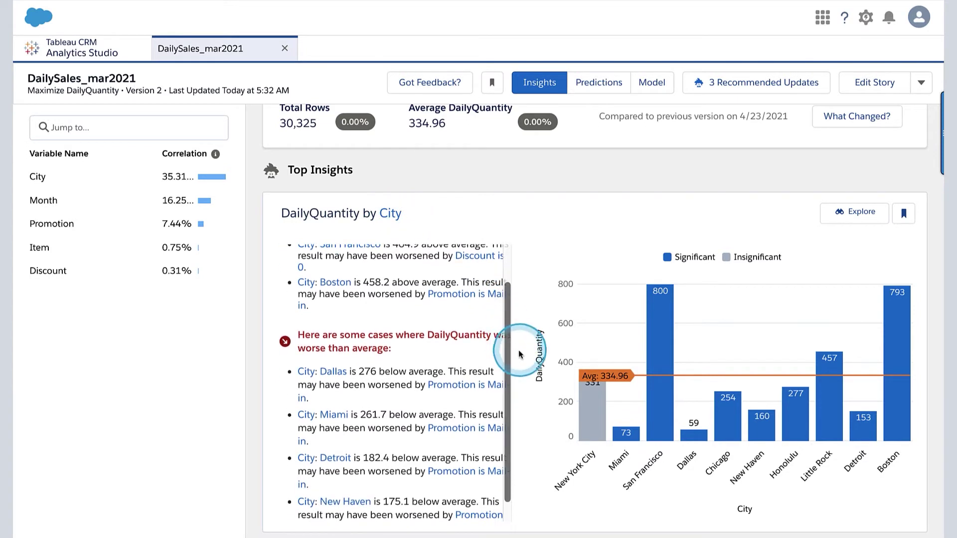
{"action": "scroll", "coordinate": [514, 348], "scroll_direction": "down", "scroll_amount": 1}
{"action": "scroll", "coordinate": [517, 354], "scroll_direction": "down", "scroll_amount": 4}
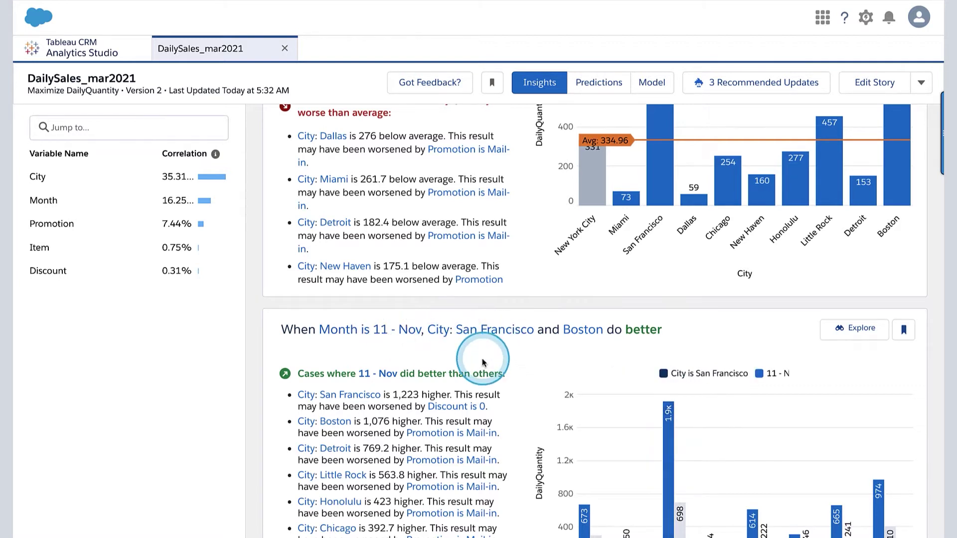
- Read the November results by city and inspect the New York City bar for November in its chart
{"action": "scroll", "coordinate": [482, 363], "scroll_direction": "down", "scroll_amount": 2}
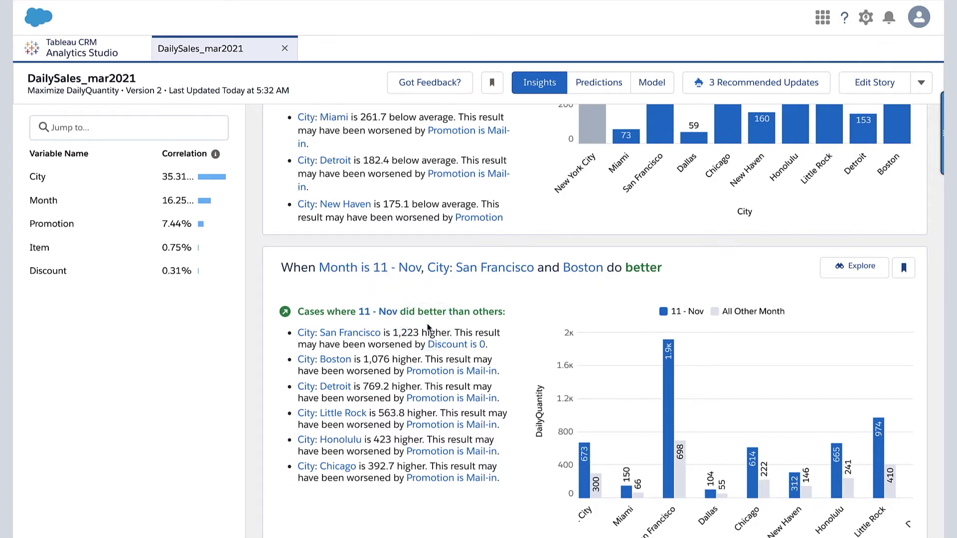
{"action": "scroll", "coordinate": [597, 451], "scroll_direction": "down", "scroll_amount": 1}
{"action": "scroll", "coordinate": [597, 450], "scroll_direction": "left", "scroll_amount": 1}
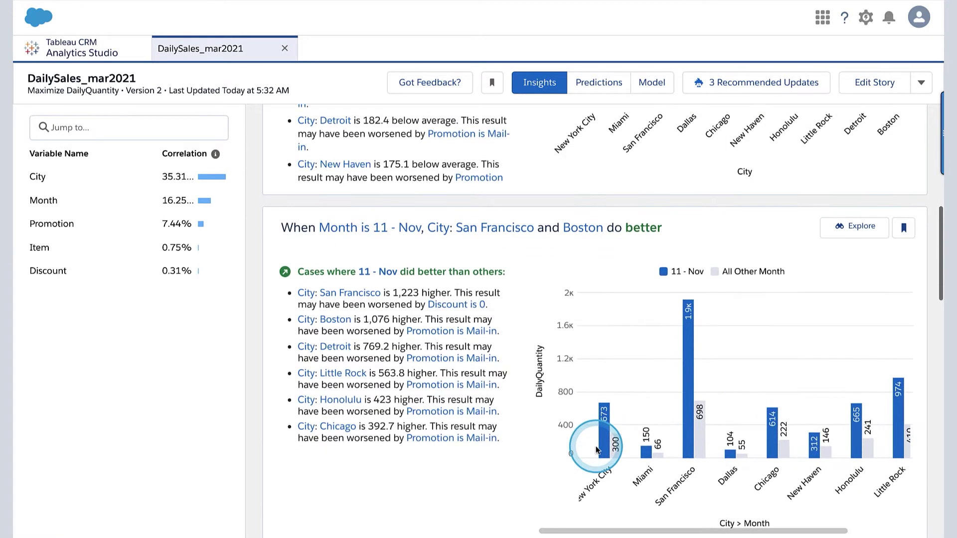
{"action": "scroll", "coordinate": [626, 456], "scroll_direction": "left", "scroll_amount": 1}
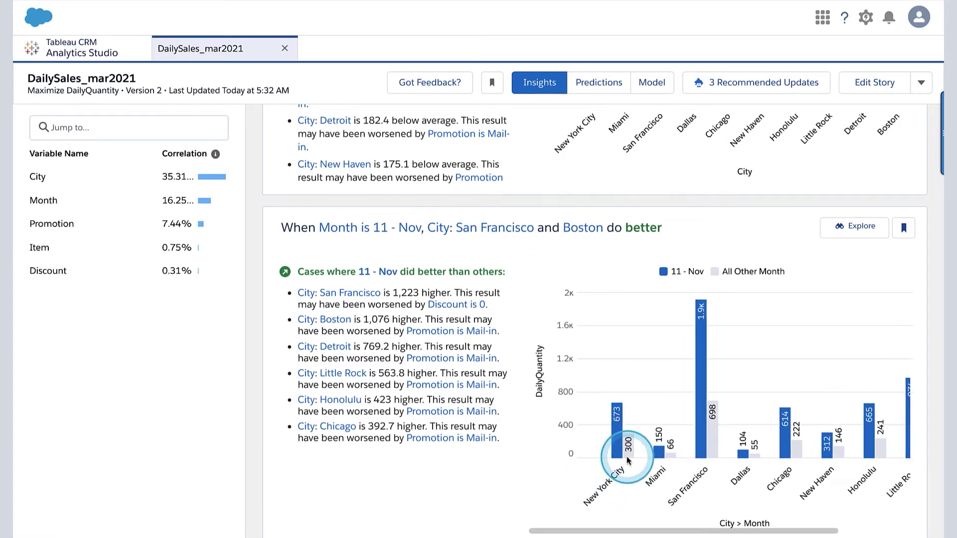
{"action": "left_click", "coordinate": [616, 450]}
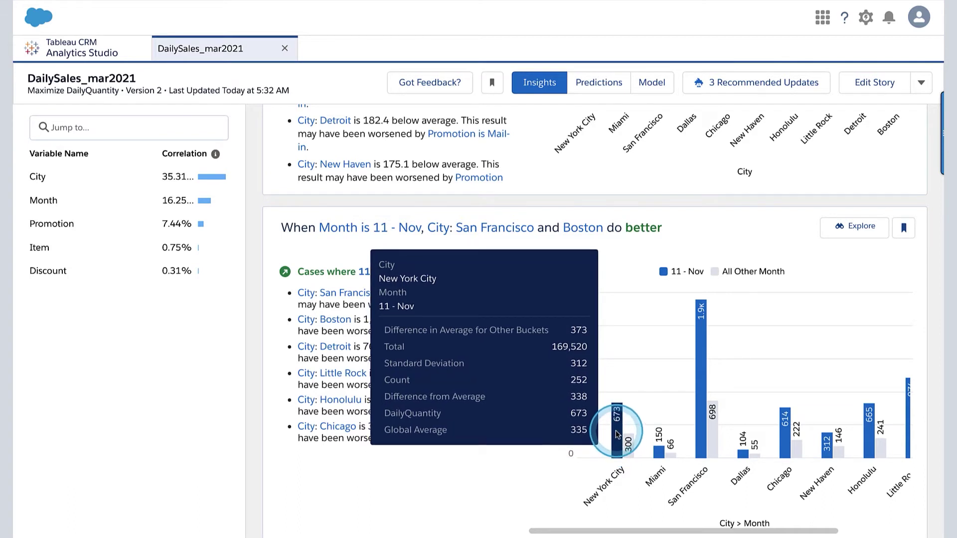
{"action": "left_click", "coordinate": [701, 378]}
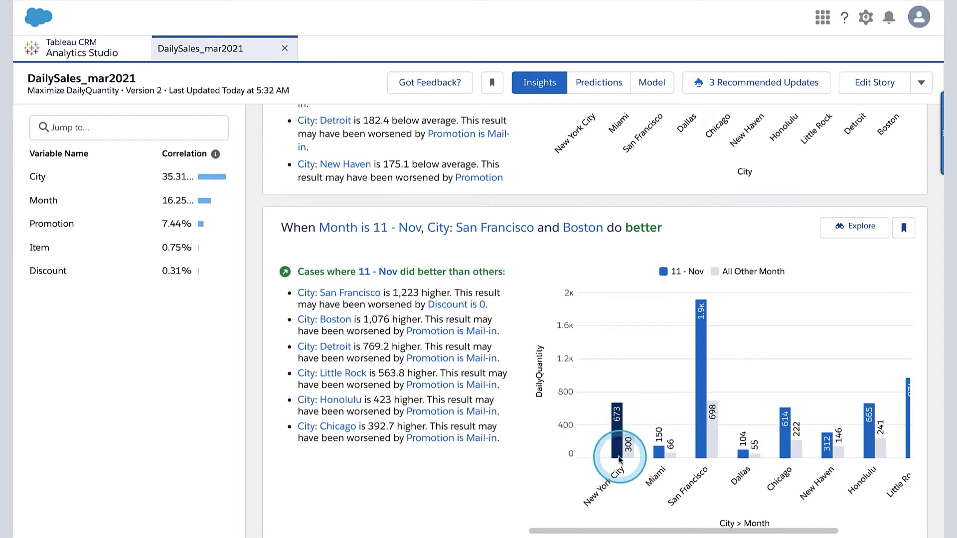
{"action": "left_click", "coordinate": [618, 435]}
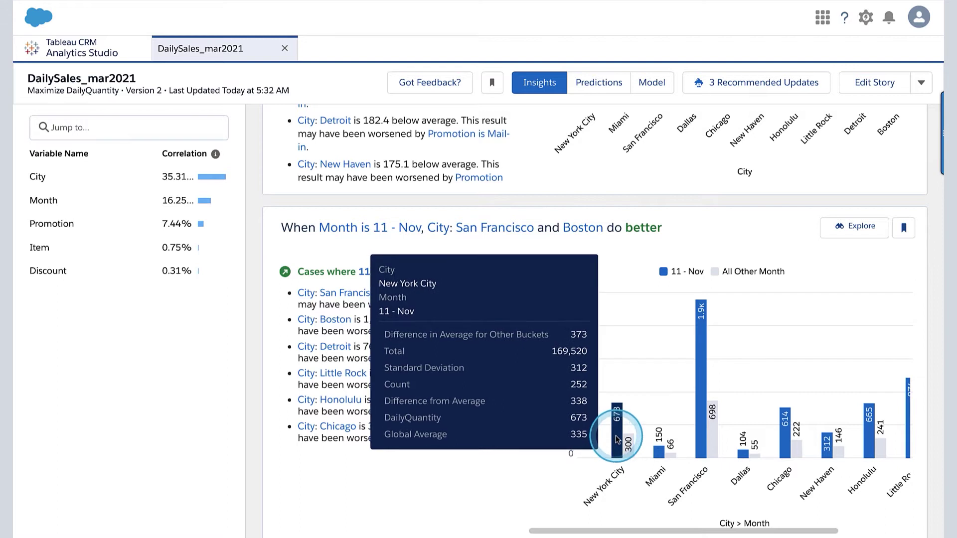
{"action": "mouse_move", "coordinate": [631, 443]}
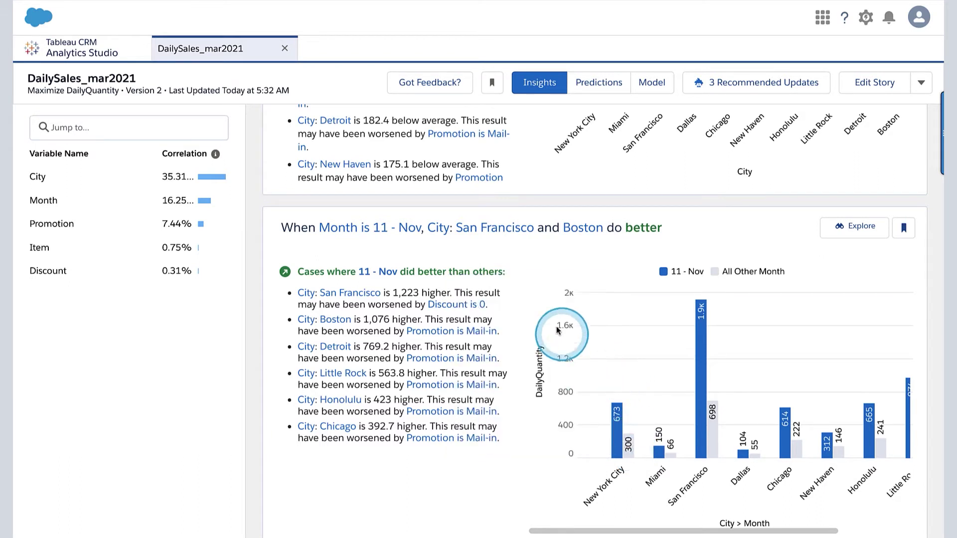
{"action": "mouse_move", "coordinate": [558, 331]}
{"action": "left_mouse_down"}
{"action": "mouse_move", "coordinate": [551, 269]}
{"action": "mouse_move", "coordinate": [547, 295]}
{"action": "mouse_move", "coordinate": [559, 272]}
{"action": "mouse_move", "coordinate": [584, 271]}
{"action": "mouse_move", "coordinate": [604, 363]}
{"action": "left_mouse_up"}
{"action": "left_click_drag", "start_coordinate": [542, 302], "coordinate": [689, 228]}
{"action": "left_click_drag", "start_coordinate": [563, 334], "coordinate": [670, 255]}
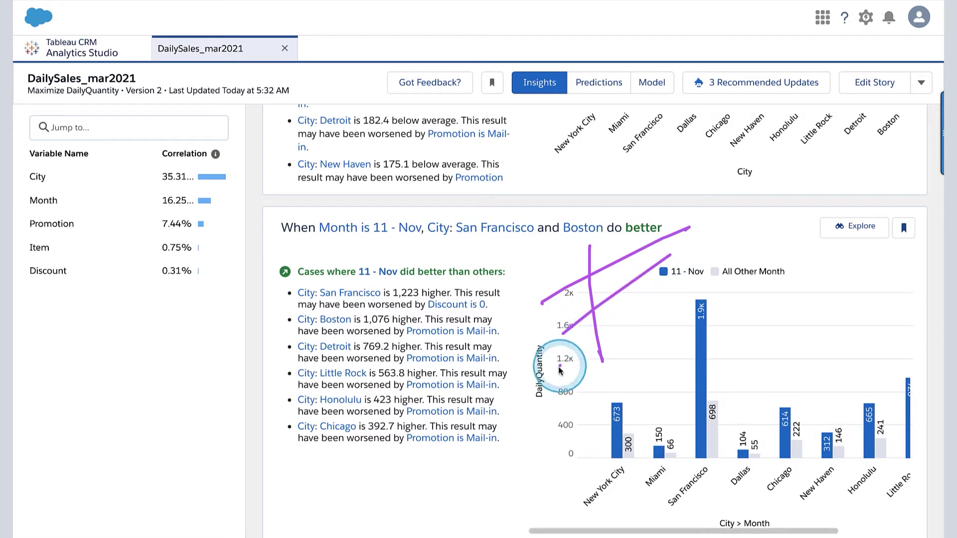
{"action": "left_click_drag", "start_coordinate": [560, 369], "coordinate": [696, 266]}
{"action": "left_click_drag", "start_coordinate": [640, 227], "coordinate": [663, 333]}
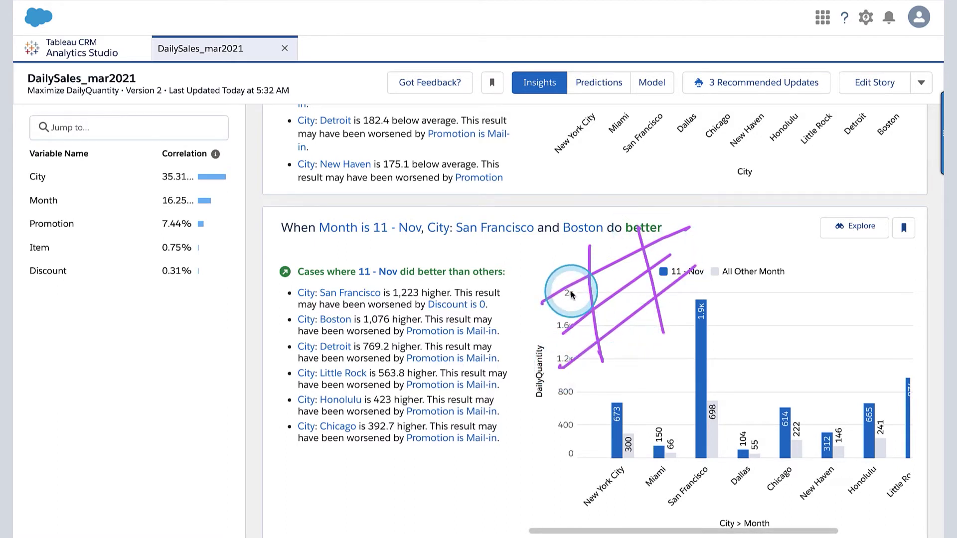
{"action": "mouse_move", "coordinate": [573, 297]}
{"action": "left_mouse_down"}
{"action": "mouse_move", "coordinate": [578, 306]}
{"action": "mouse_move", "coordinate": [620, 261]}
{"action": "left_mouse_up"}
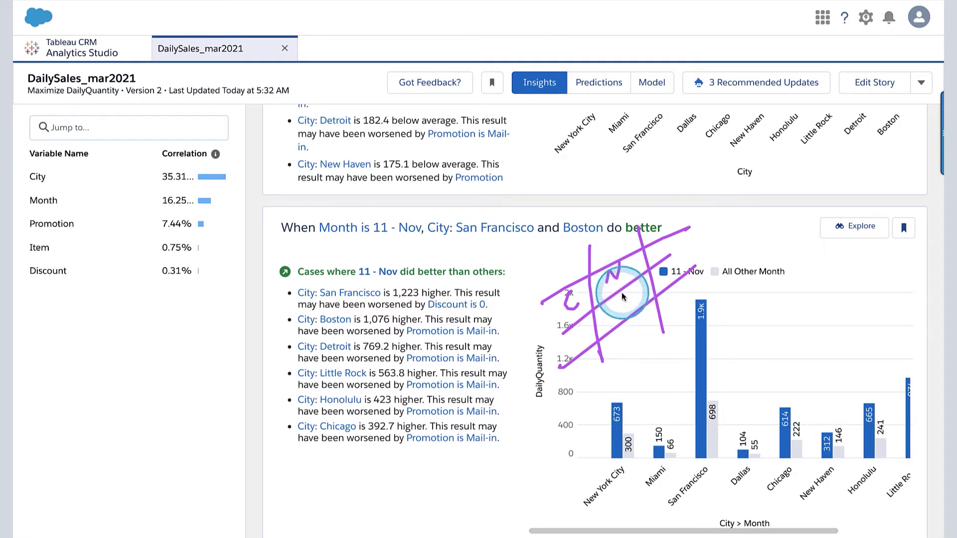
{"action": "mouse_move", "coordinate": [616, 421]}
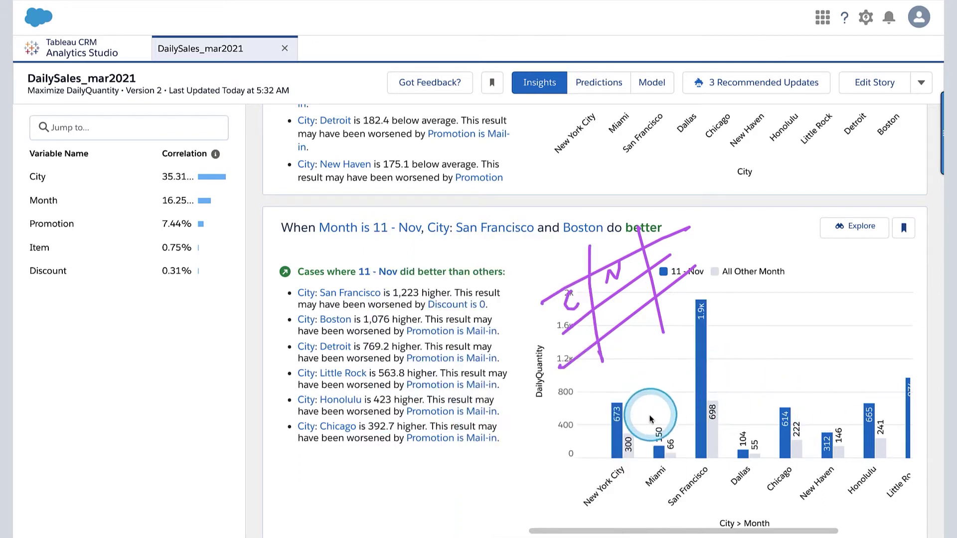
{"action": "key", "text": "Escape"}
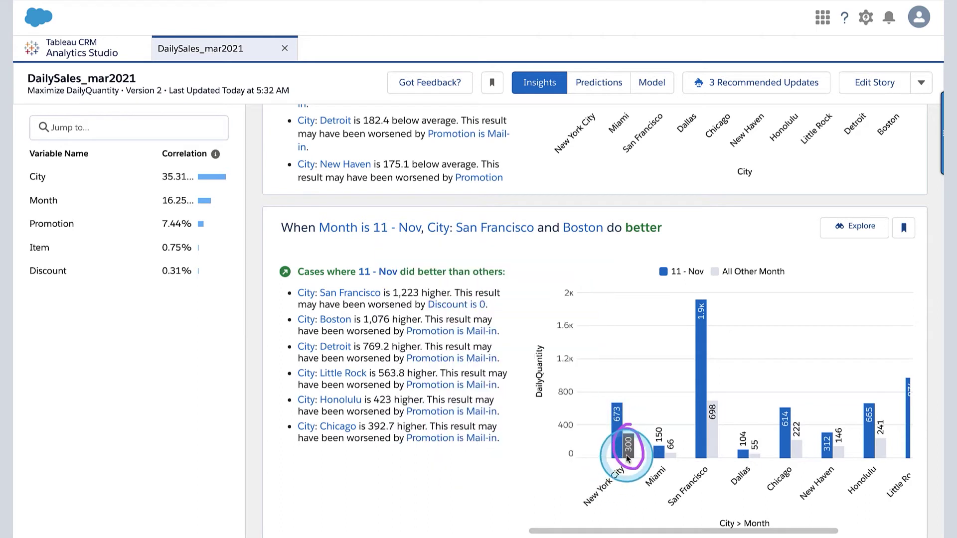
- Compare New York City's statistics for all other months with November, and inspect San Francisco's November bar
{"action": "mouse_move", "coordinate": [629, 453]}
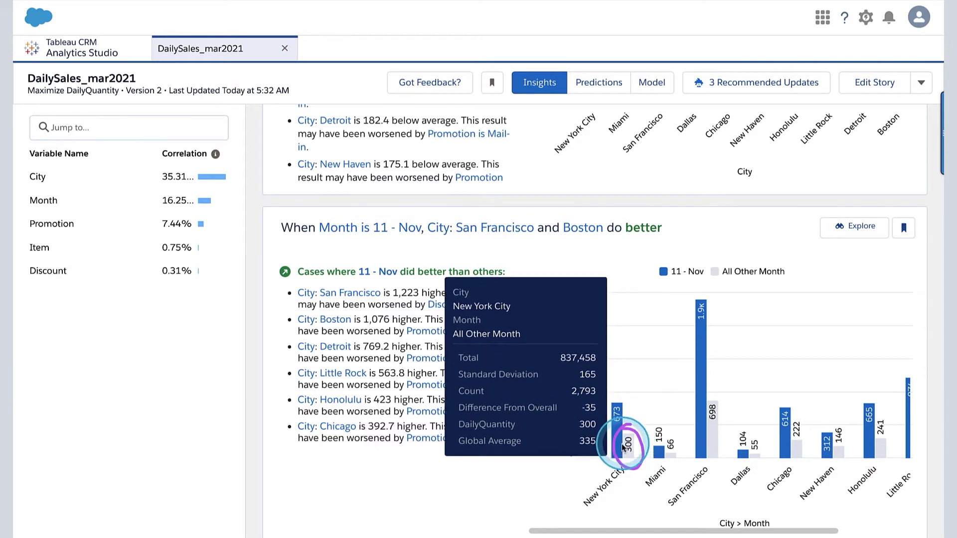
{"action": "left_click", "coordinate": [605, 464]}
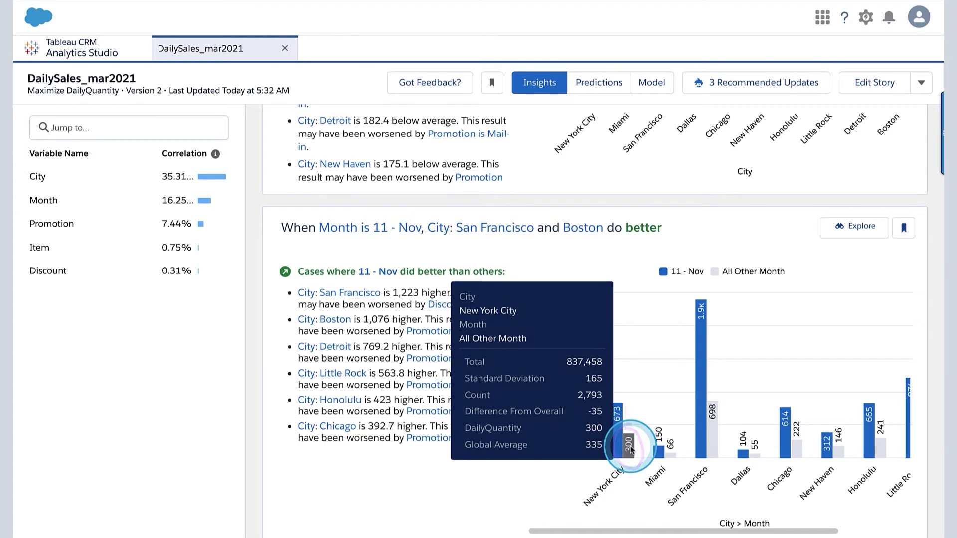
{"action": "mouse_move", "coordinate": [617, 411]}
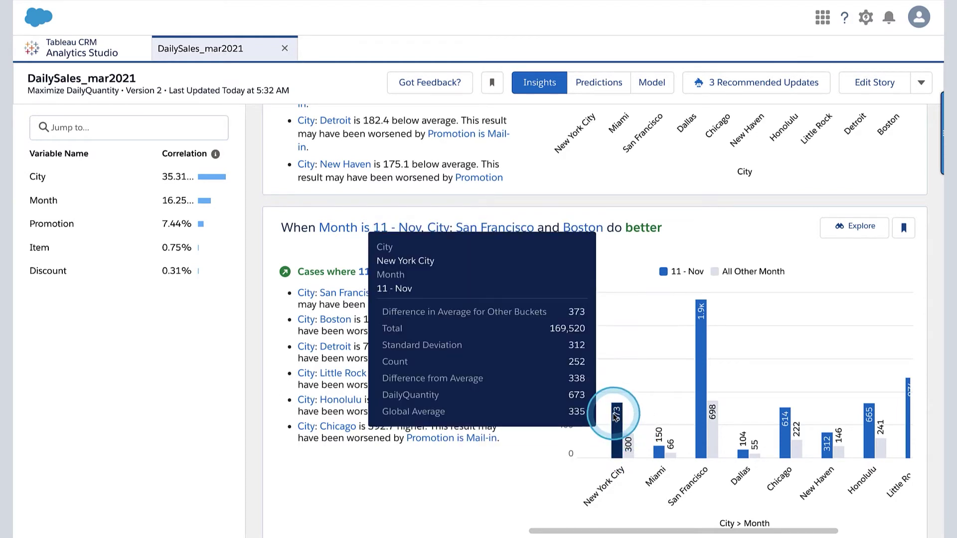
{"action": "mouse_move", "coordinate": [701, 352]}
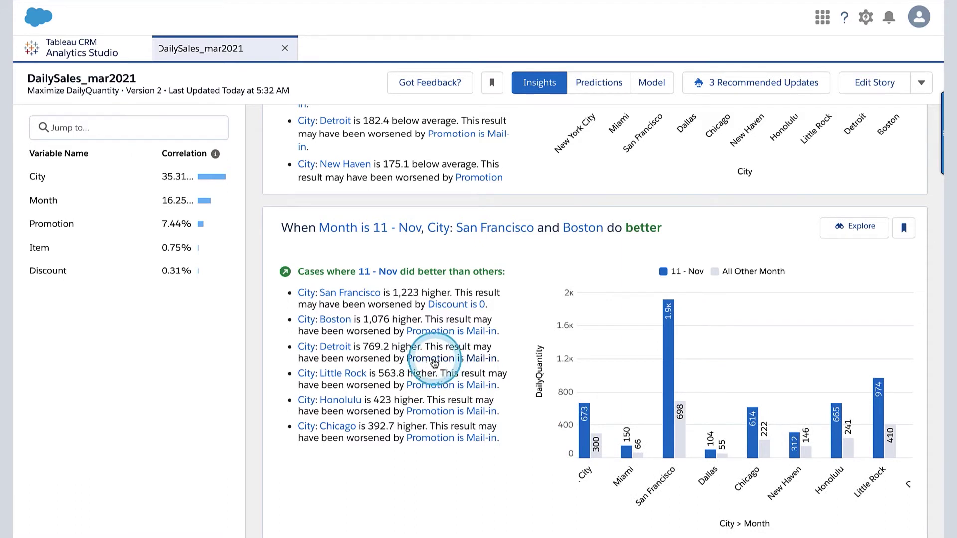
{"action": "mouse_move", "coordinate": [669, 358]}
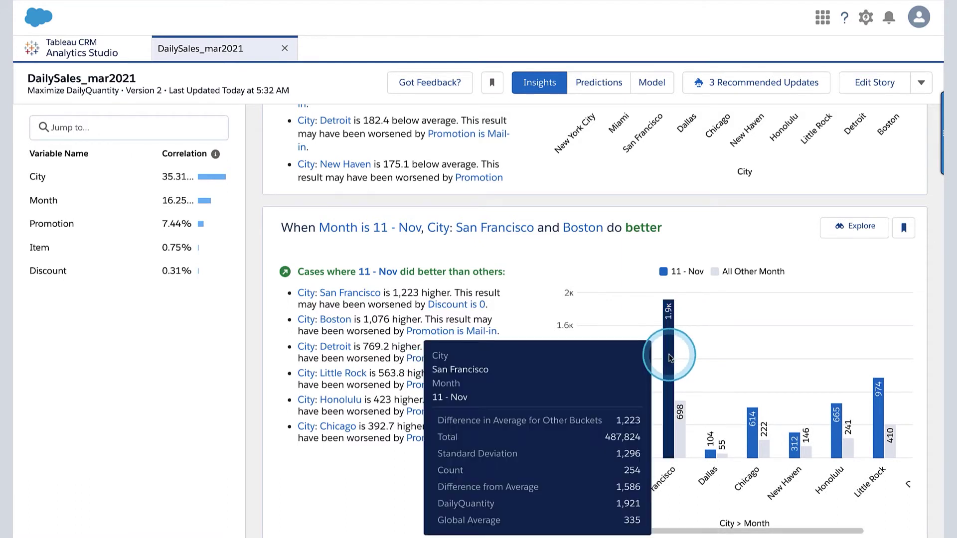
- Return to the DailyQuantity by City chart and inspect the statistics of the San Francisco and New York City bars
{"action": "scroll", "coordinate": [669, 358], "scroll_direction": "up", "scroll_amount": 3}
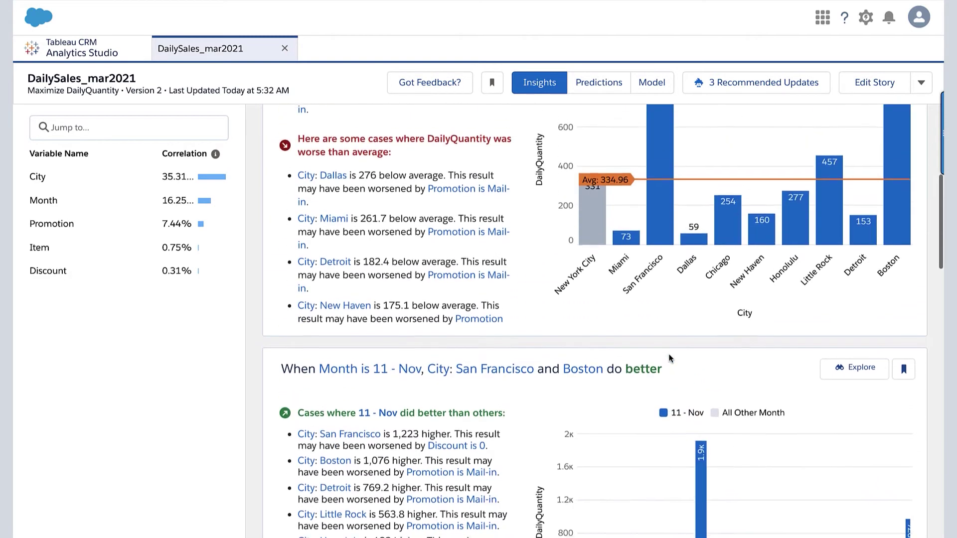
{"action": "mouse_move", "coordinate": [657, 209]}
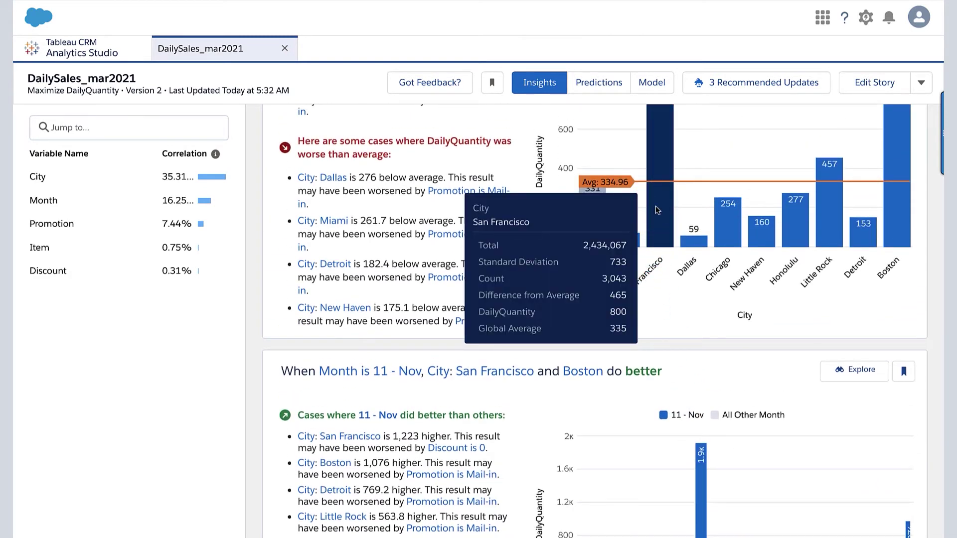
{"action": "left_click", "coordinate": [656, 212]}
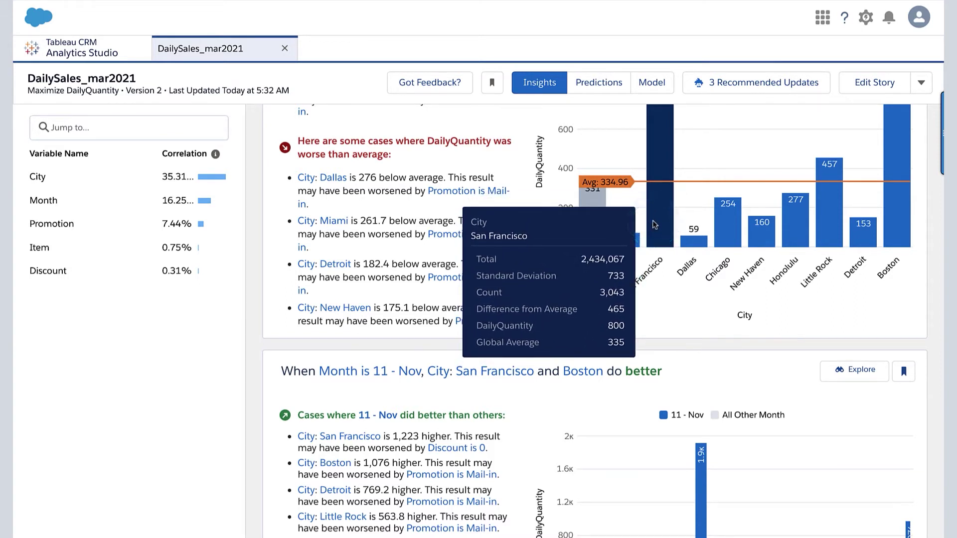
{"action": "left_click", "coordinate": [655, 225]}
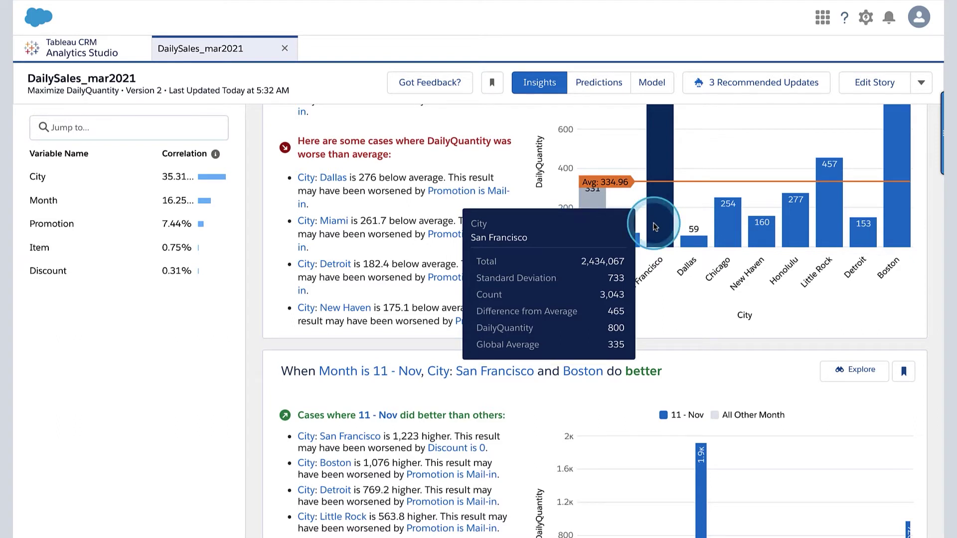
{"action": "left_click", "coordinate": [590, 217]}
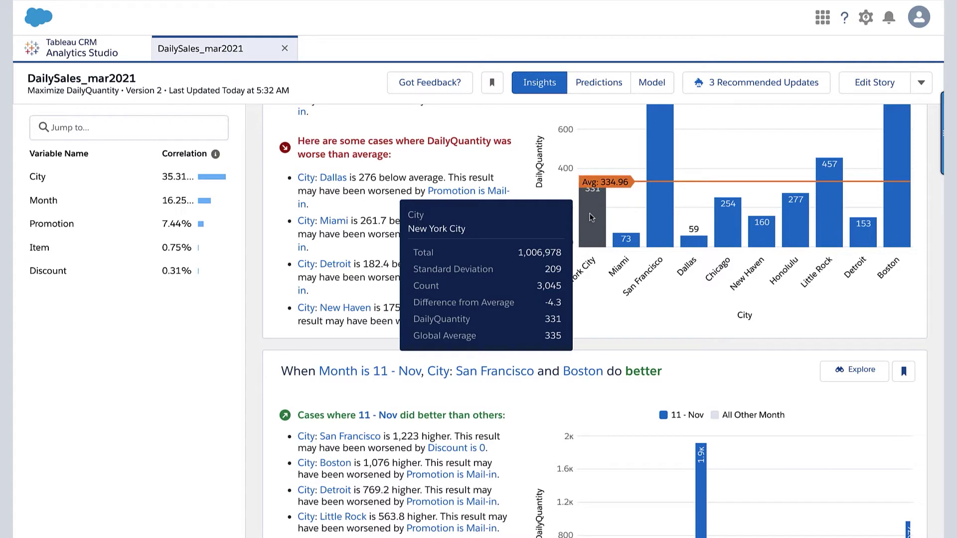
{"action": "left_click", "coordinate": [591, 218]}
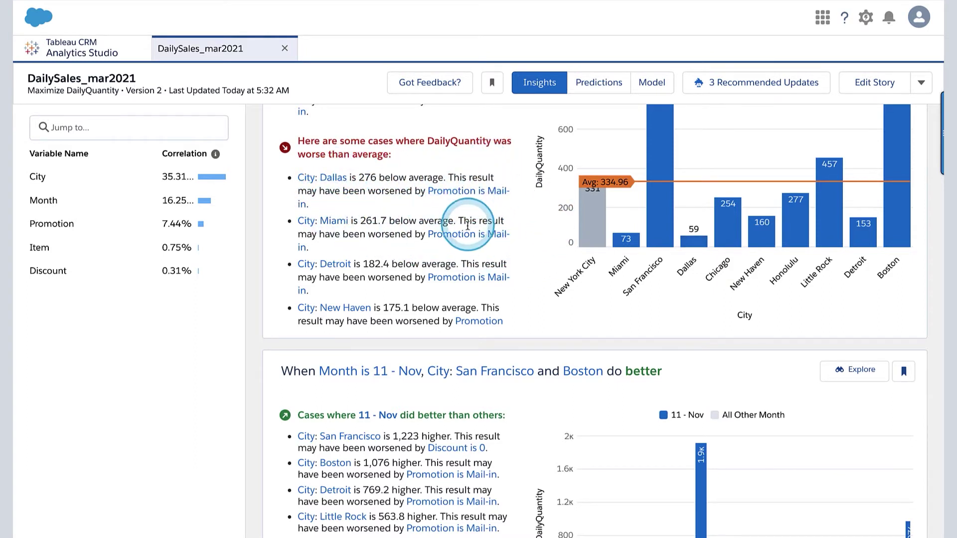
{"action": "mouse_move", "coordinate": [661, 221]}
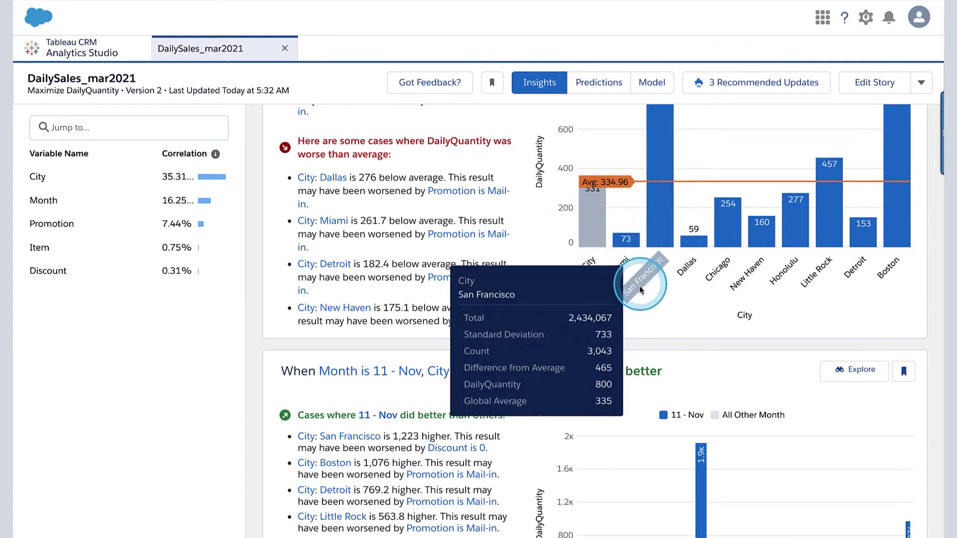
- Review the Coupon promotion insight by city and inspect San Francisco's bar for all other promotions
{"action": "scroll", "coordinate": [627, 337], "scroll_direction": "down", "scroll_amount": 2}
{"action": "scroll", "coordinate": [627, 337], "scroll_direction": "down", "scroll_amount": 8}
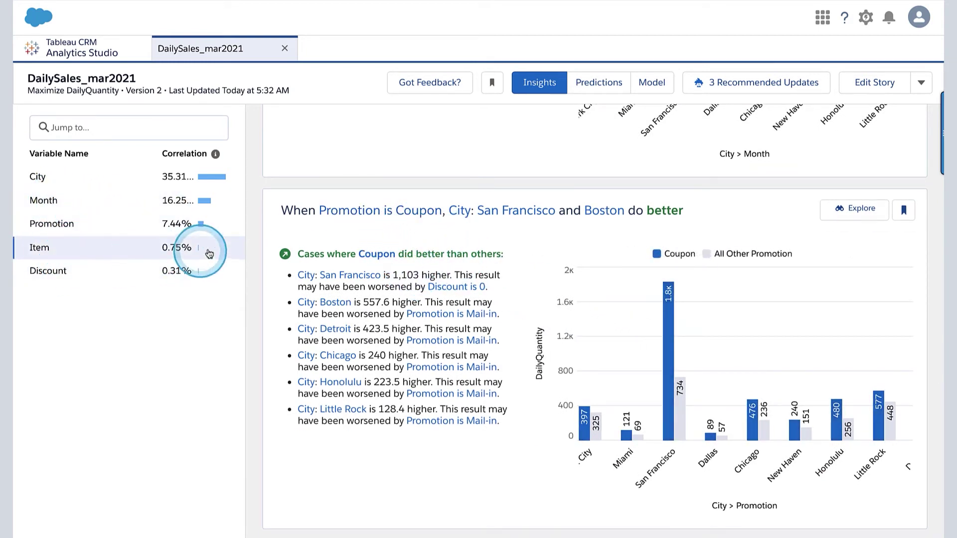
{"action": "mouse_move", "coordinate": [677, 429]}
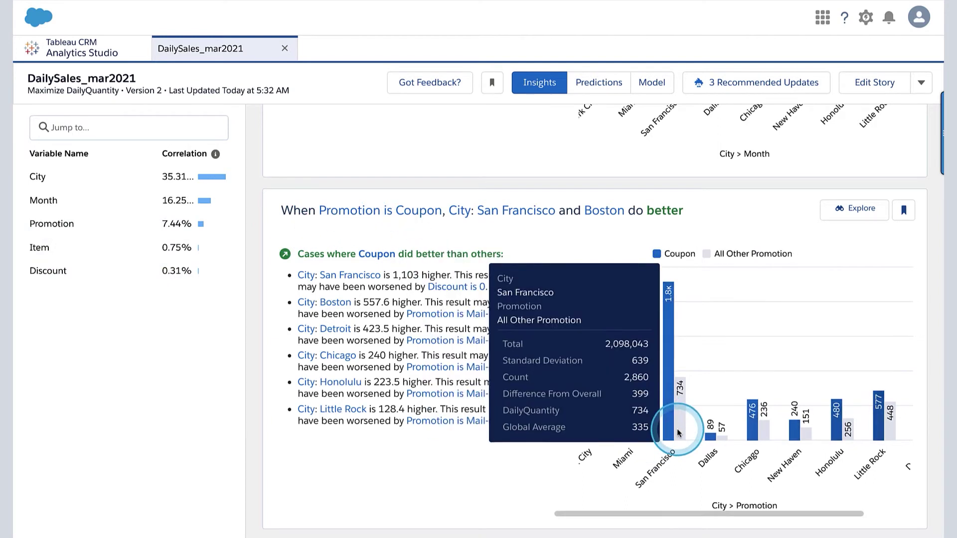
{"action": "scroll", "coordinate": [603, 456], "scroll_direction": "down", "scroll_amount": 1}
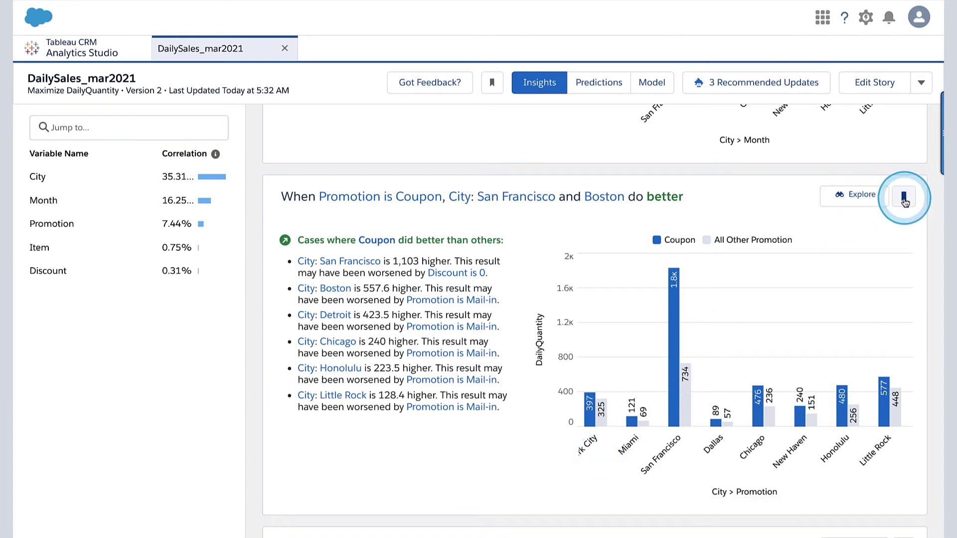
- Look ahead to the Display promotion insight, and return to the November-by-city insight and its bookmark option
{"action": "scroll", "coordinate": [878, 262], "scroll_direction": "down", "scroll_amount": 10}
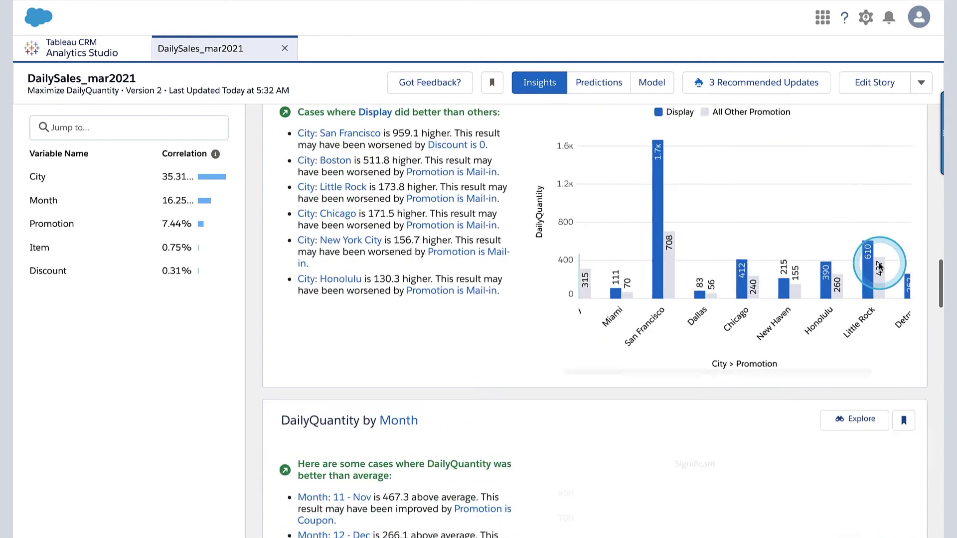
{"action": "scroll", "coordinate": [879, 262], "scroll_direction": "up", "scroll_amount": 10}
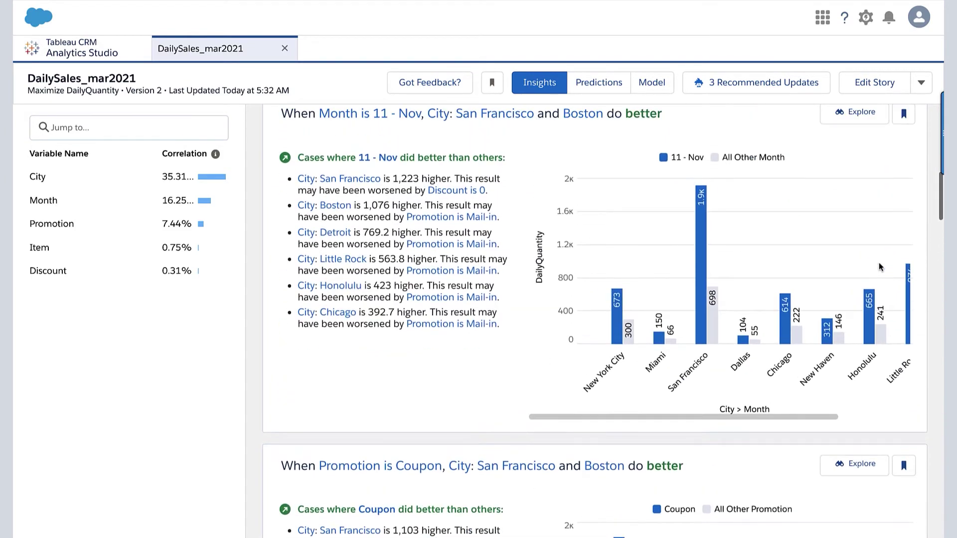
{"action": "scroll", "coordinate": [878, 262], "scroll_direction": "up", "scroll_amount": 2}
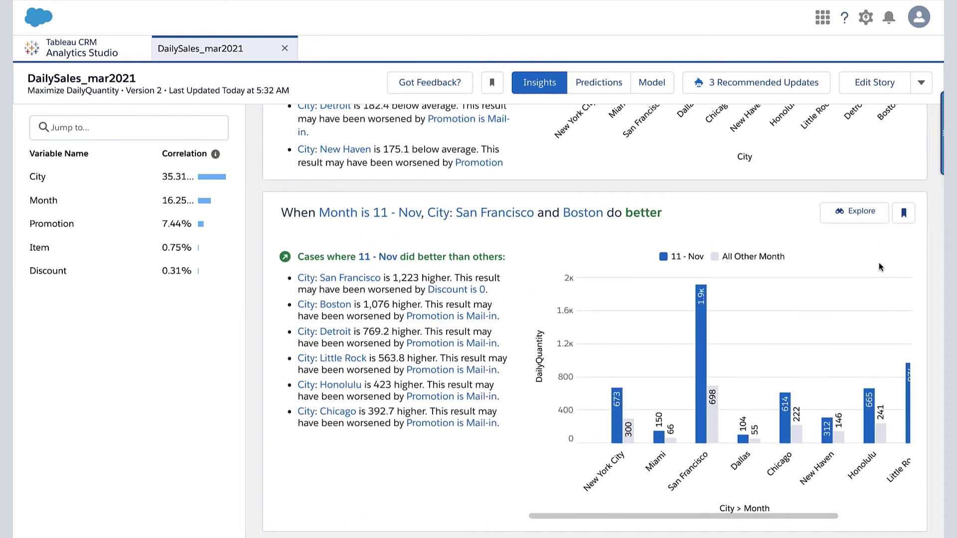
{"action": "scroll", "coordinate": [878, 263], "scroll_direction": "up", "scroll_amount": 1}
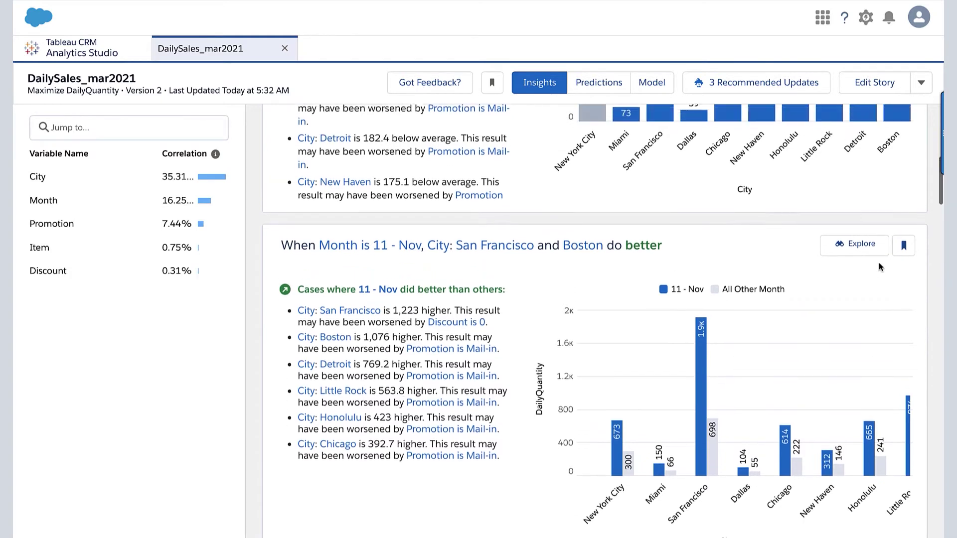
{"action": "left_click", "coordinate": [901, 269]}
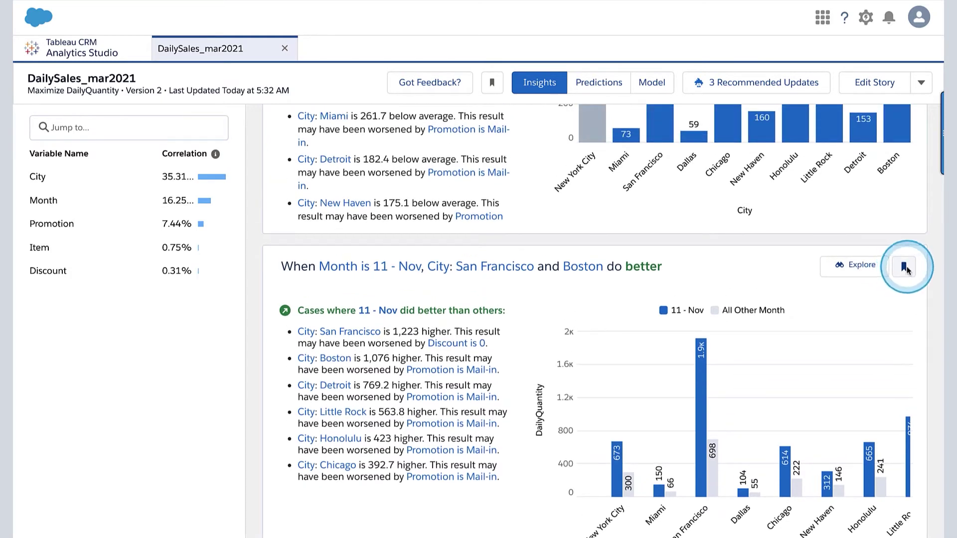
- Skim the Coupon and Display promotion insights by city and bring up the DailyQuantity by Month insight
{"action": "scroll", "coordinate": [863, 353], "scroll_direction": "down", "scroll_amount": 9}
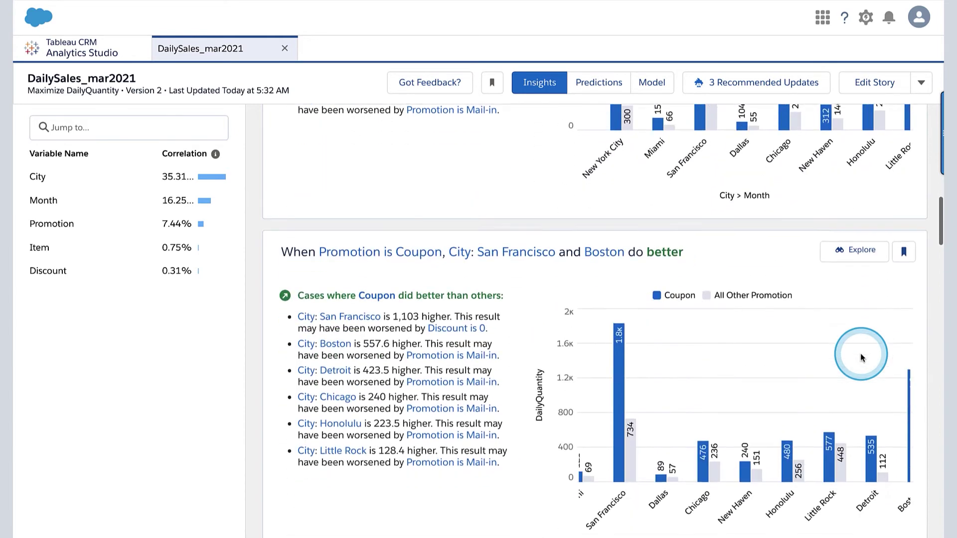
{"action": "scroll", "coordinate": [862, 356], "scroll_direction": "down", "scroll_amount": 5}
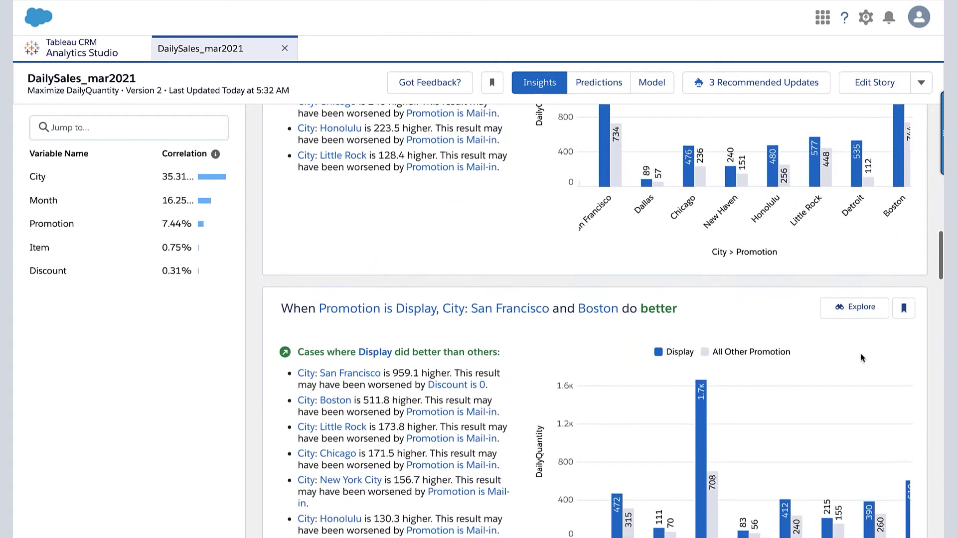
{"action": "scroll", "coordinate": [860, 353], "scroll_direction": "down", "scroll_amount": 7}
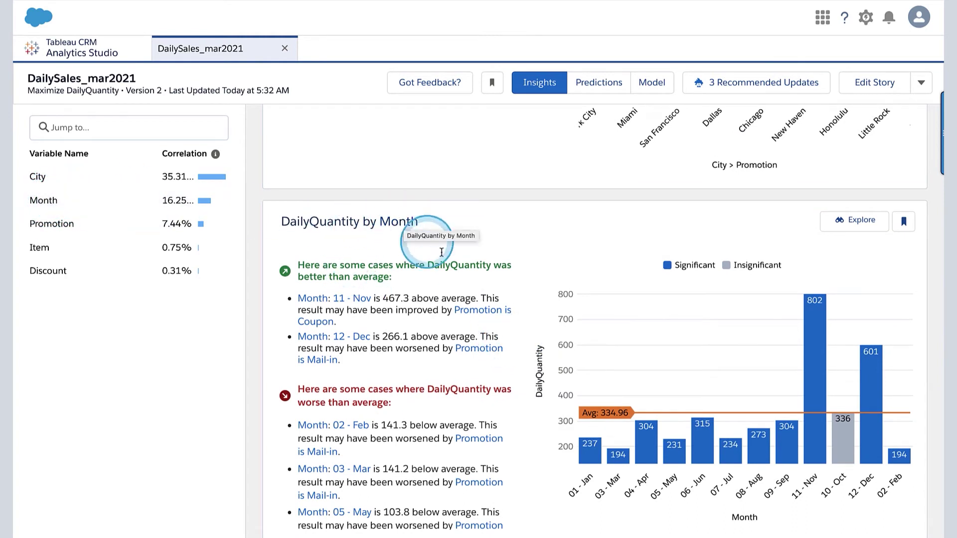
- Inspect the November and December bars in the DailyQuantity by Month chart and read the insight's worse-than-average cases
{"action": "scroll", "coordinate": [613, 355], "scroll_direction": "down", "scroll_amount": 1}
{"action": "scroll", "coordinate": [612, 355], "scroll_direction": "down", "scroll_amount": 1}
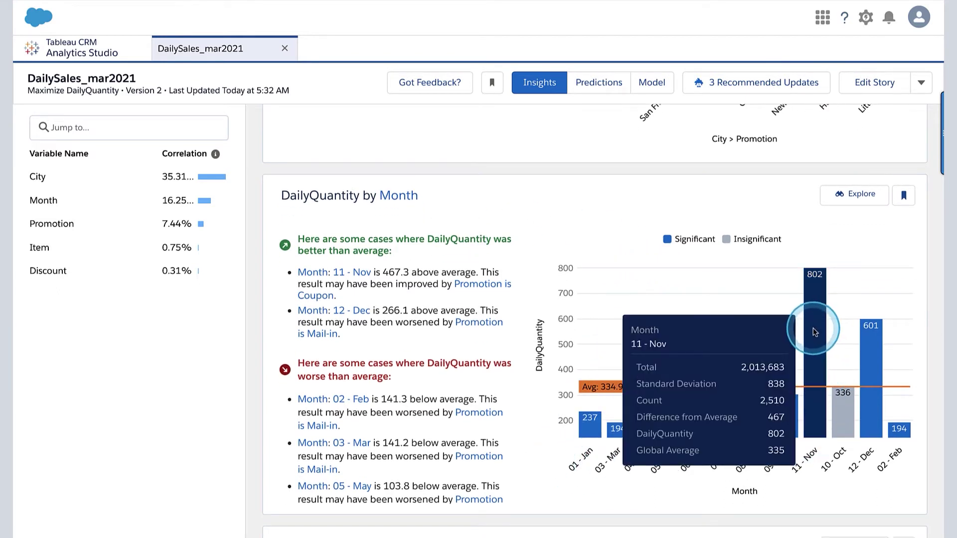
{"action": "mouse_move", "coordinate": [870, 377]}
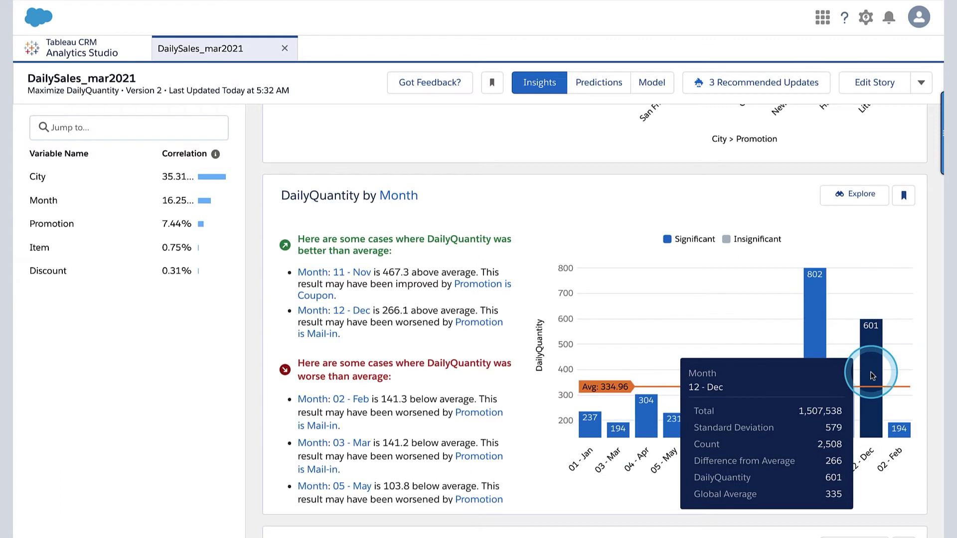
{"action": "mouse_move", "coordinate": [844, 417]}
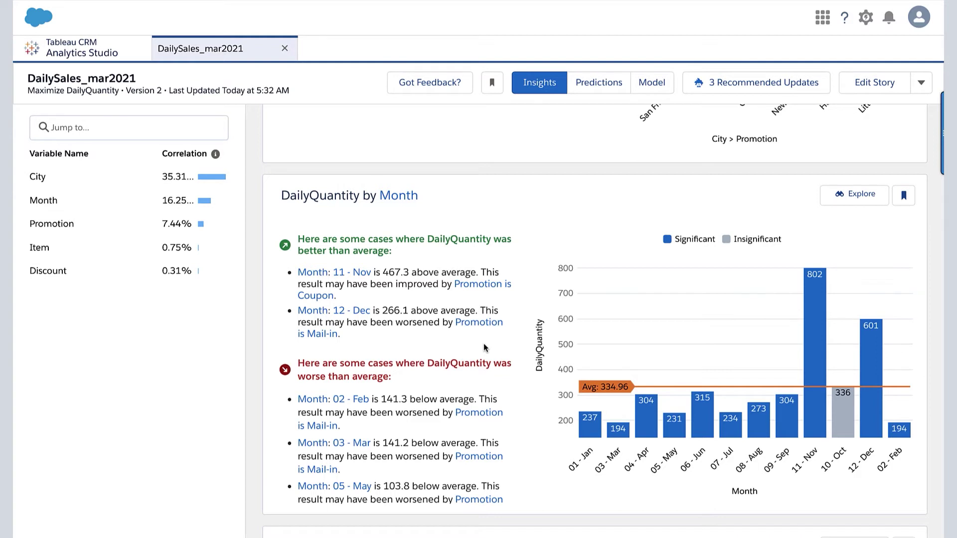
{"action": "scroll", "coordinate": [483, 344], "scroll_direction": "down", "scroll_amount": 2}
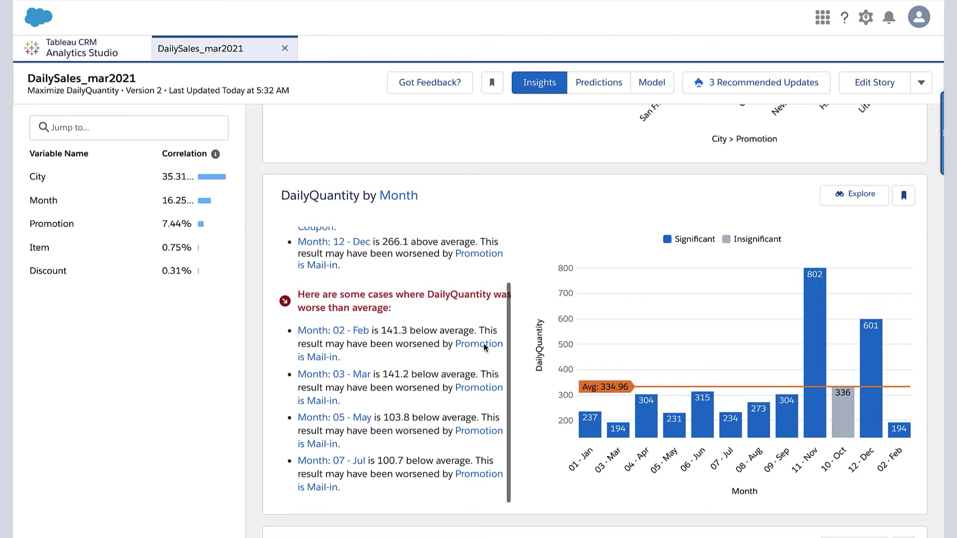
{"action": "scroll", "coordinate": [603, 316], "scroll_direction": "down", "scroll_amount": 4}
{"action": "scroll", "coordinate": [606, 314], "scroll_direction": "up", "scroll_amount": 1}
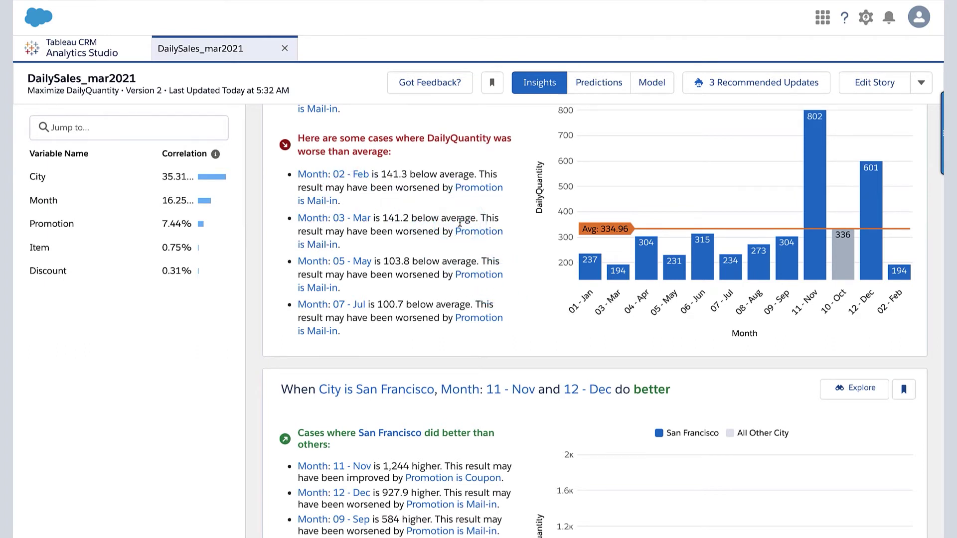
{"action": "scroll", "coordinate": [493, 218], "scroll_direction": "up", "scroll_amount": 1}
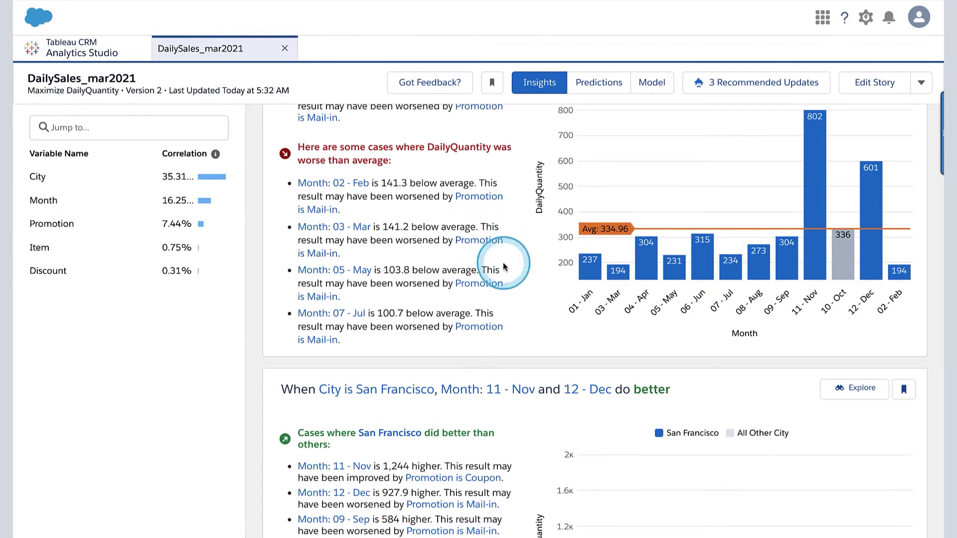
{"action": "scroll", "coordinate": [451, 214], "scroll_direction": "down", "scroll_amount": 1}
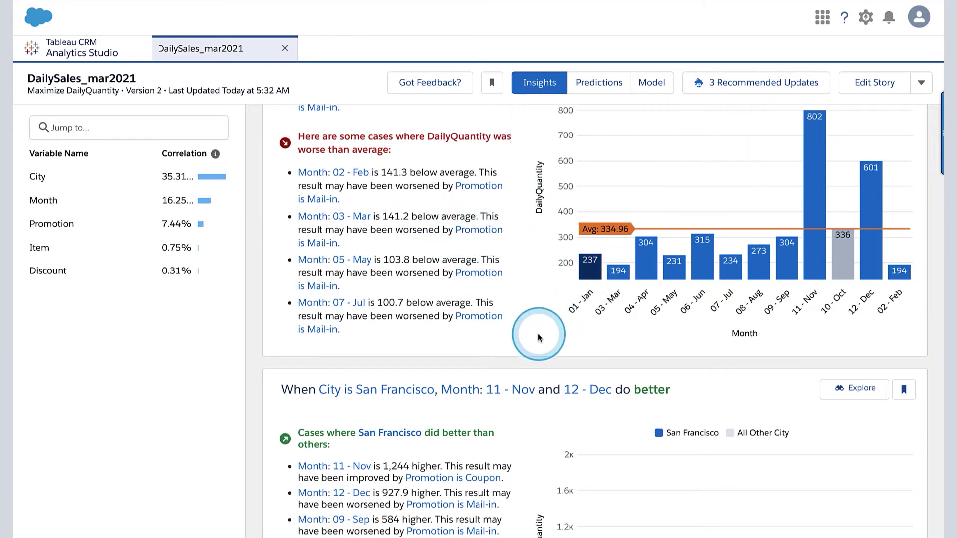
- Skim the month insights, bring up the DailyQuantity by Promotion insight, and compare its Mail-in and Display bars
{"action": "scroll", "coordinate": [539, 335], "scroll_direction": "down", "scroll_amount": 5}
{"action": "scroll", "coordinate": [538, 337], "scroll_direction": "down", "scroll_amount": 6}
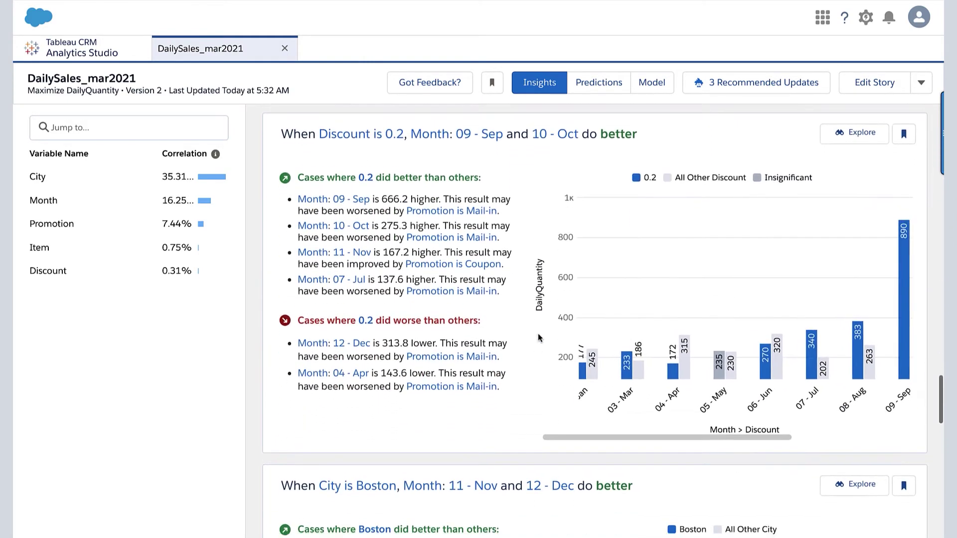
{"action": "scroll", "coordinate": [538, 333], "scroll_direction": "down", "scroll_amount": 10}
{"action": "scroll", "coordinate": [501, 209], "scroll_direction": "up", "scroll_amount": 3}
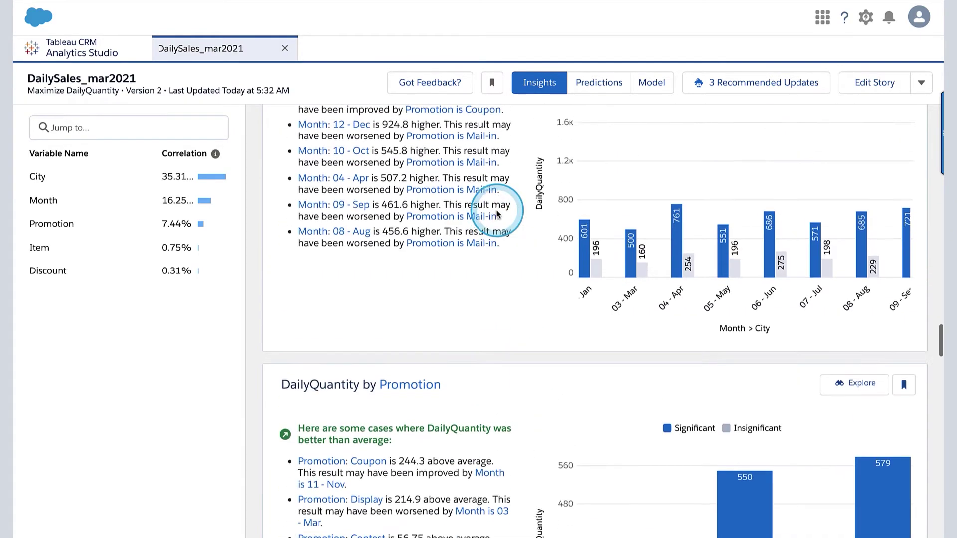
{"action": "scroll", "coordinate": [522, 308], "scroll_direction": "down", "scroll_amount": 4}
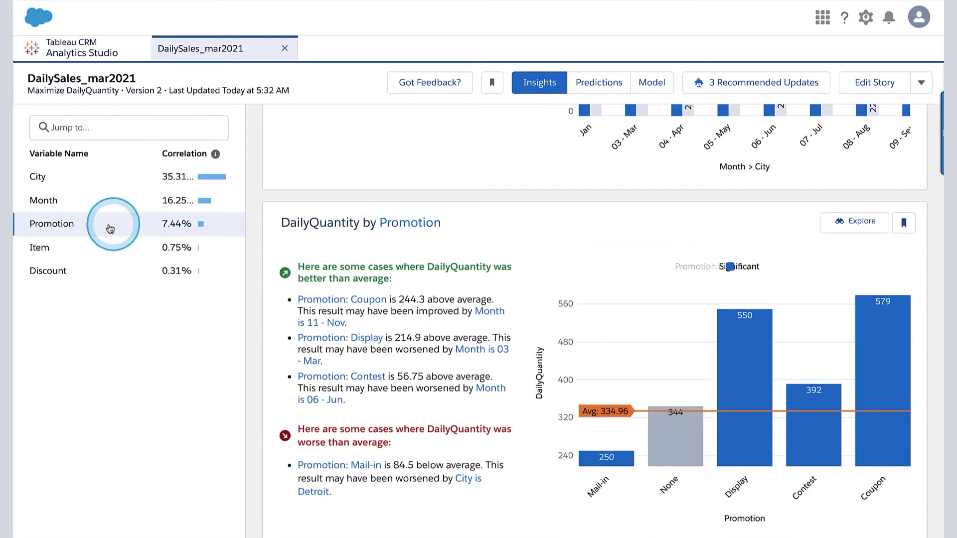
{"action": "scroll", "coordinate": [475, 359], "scroll_direction": "down", "scroll_amount": 1}
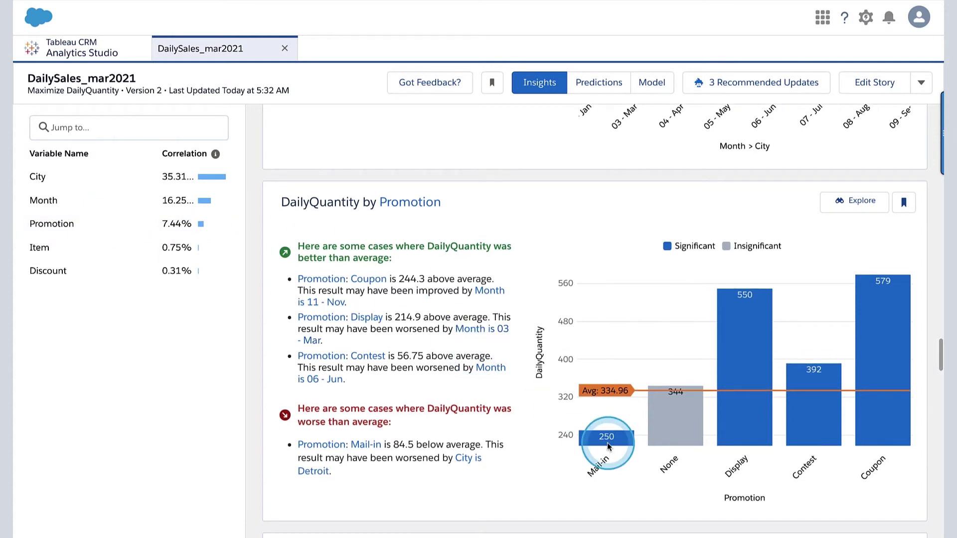
{"action": "mouse_move", "coordinate": [608, 442]}
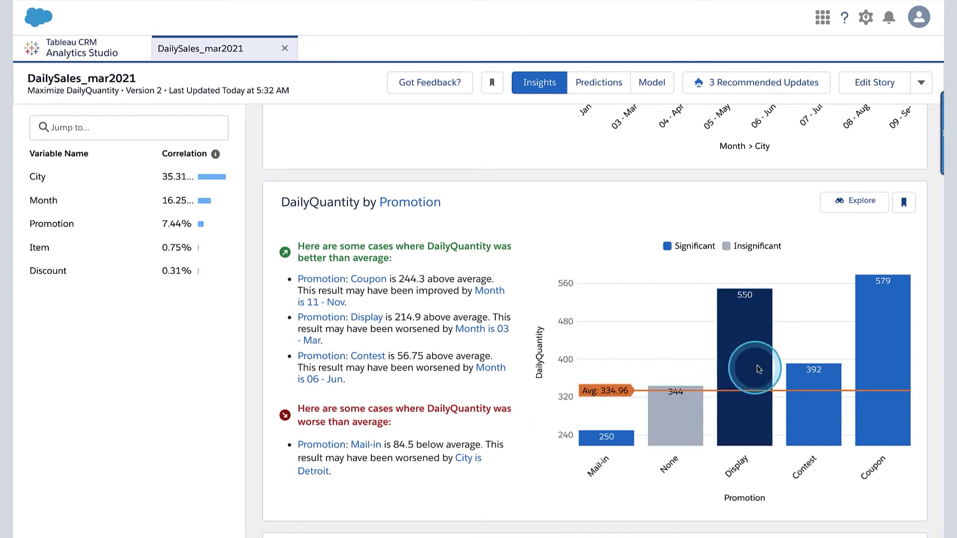
{"action": "mouse_move", "coordinate": [765, 354]}
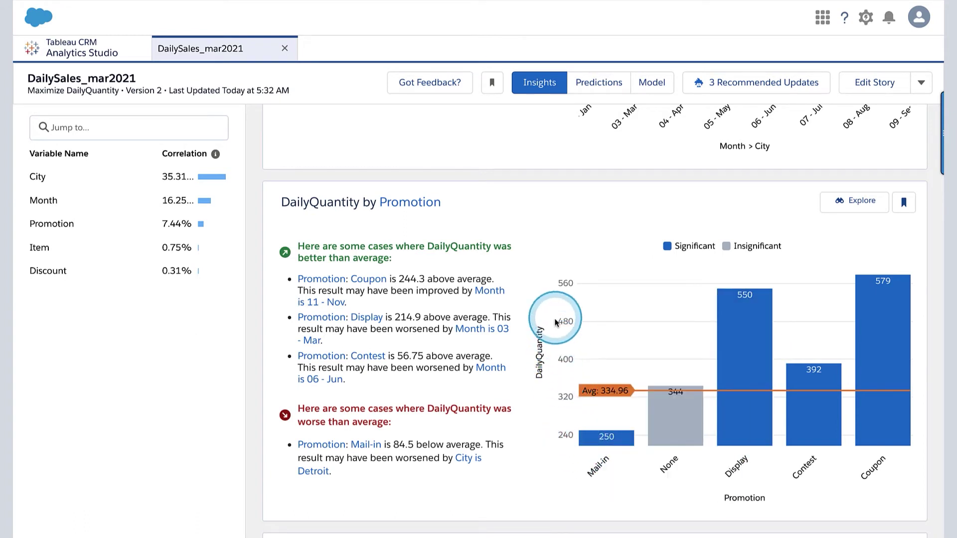
{"action": "mouse_move", "coordinate": [514, 271]}
{"action": "left_mouse_down"}
{"action": "mouse_move", "coordinate": [642, 189]}
{"action": "mouse_move", "coordinate": [607, 221]}
{"action": "left_mouse_up"}
{"action": "left_click_drag", "start_coordinate": [509, 320], "coordinate": [651, 243]}
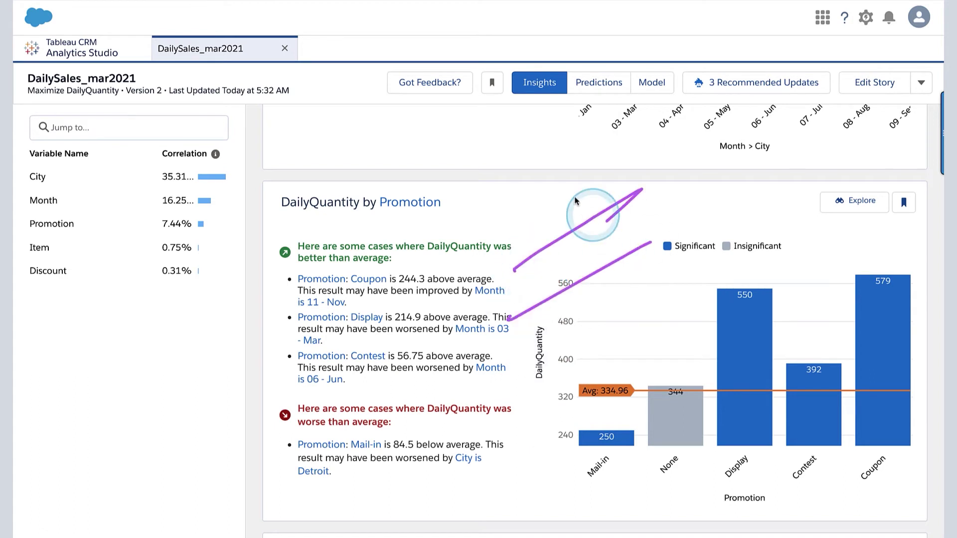
{"action": "left_click_drag", "start_coordinate": [540, 218], "coordinate": [593, 302]}
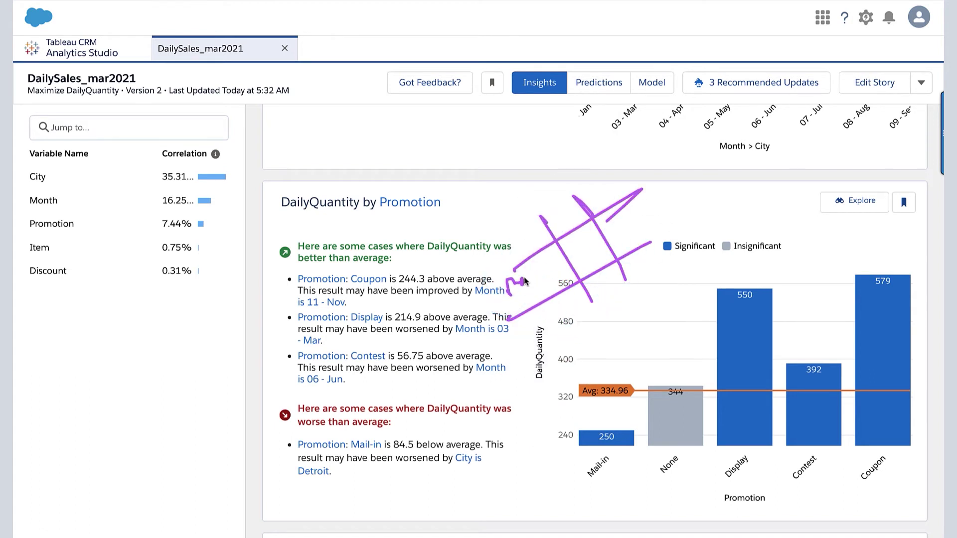
{"action": "left_click_drag", "start_coordinate": [537, 265], "coordinate": [542, 262]}
{"action": "left_click", "coordinate": [503, 251]}
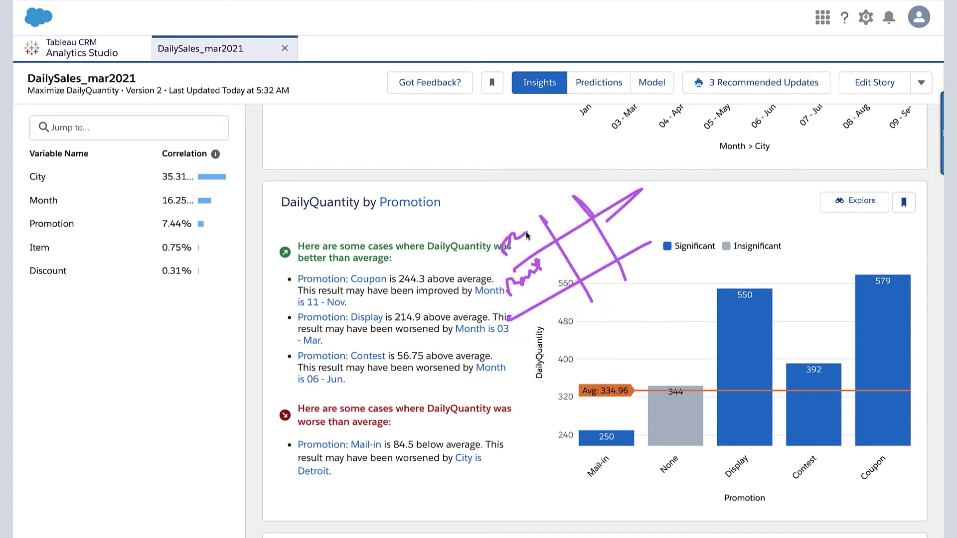
{"action": "left_click_drag", "start_coordinate": [566, 220], "coordinate": [571, 214]}
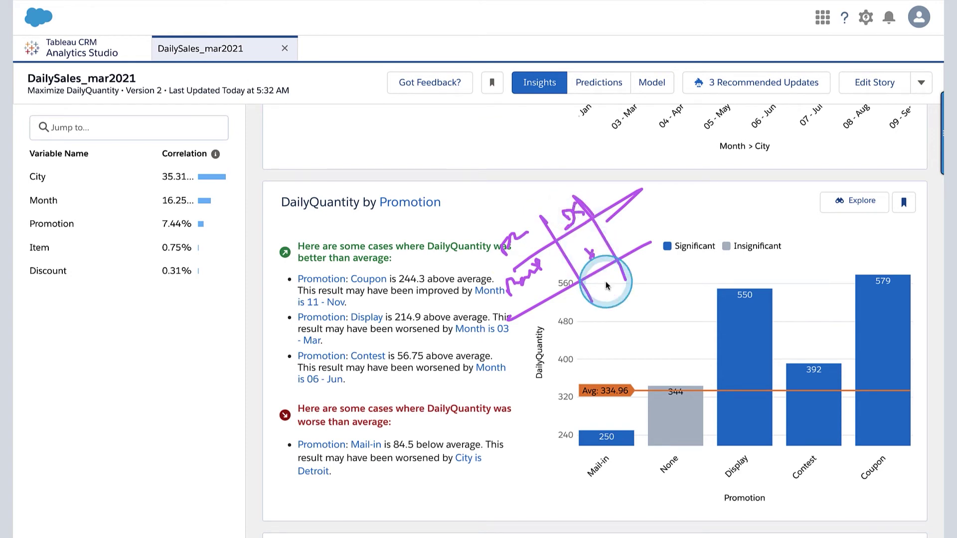
{"action": "left_click_drag", "start_coordinate": [613, 278], "coordinate": [618, 298]}
{"action": "key", "text": "Escape"}
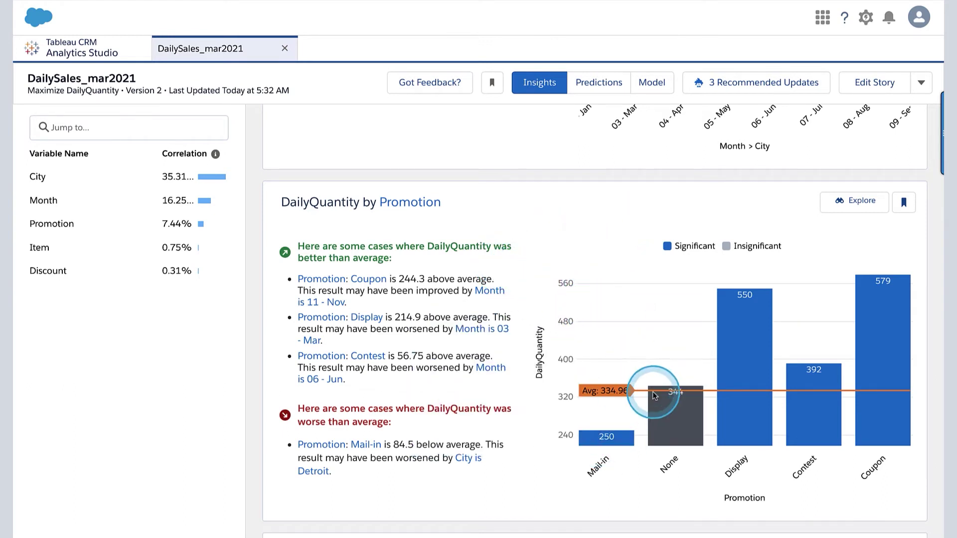
- Inspect the statistics of the Mail-in and Display bars in the DailyQuantity by Promotion chart and compare them with the other promotions
{"action": "mouse_move", "coordinate": [870, 360]}
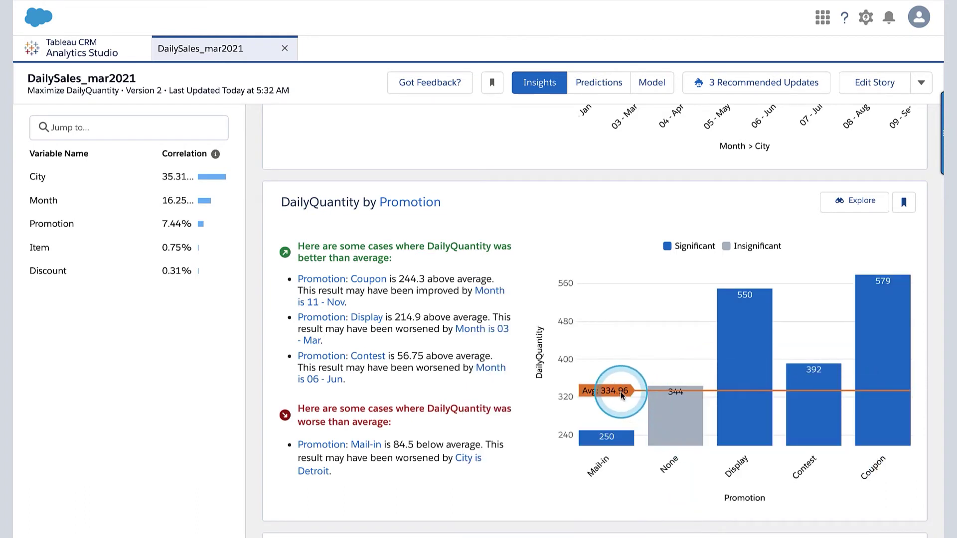
{"action": "mouse_move", "coordinate": [603, 443]}
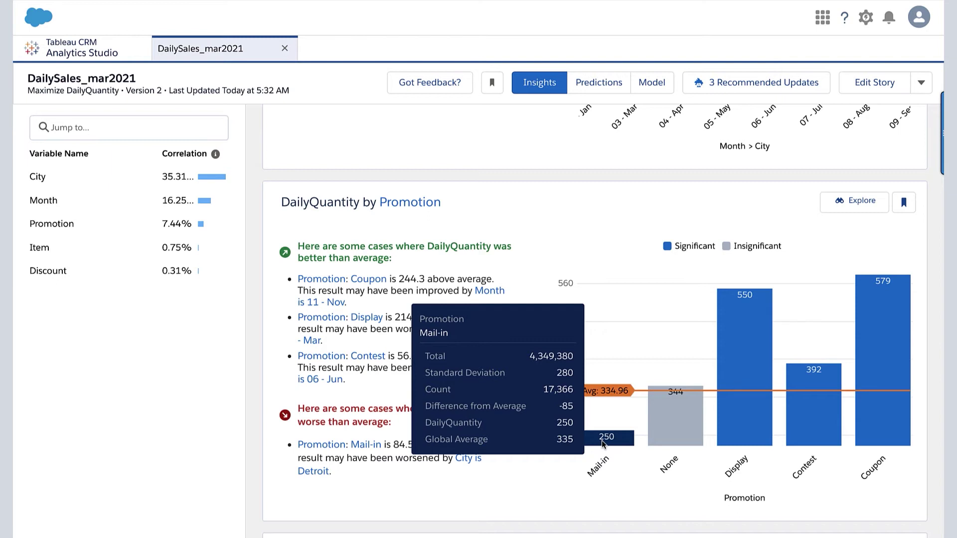
{"action": "left_click", "coordinate": [606, 423]}
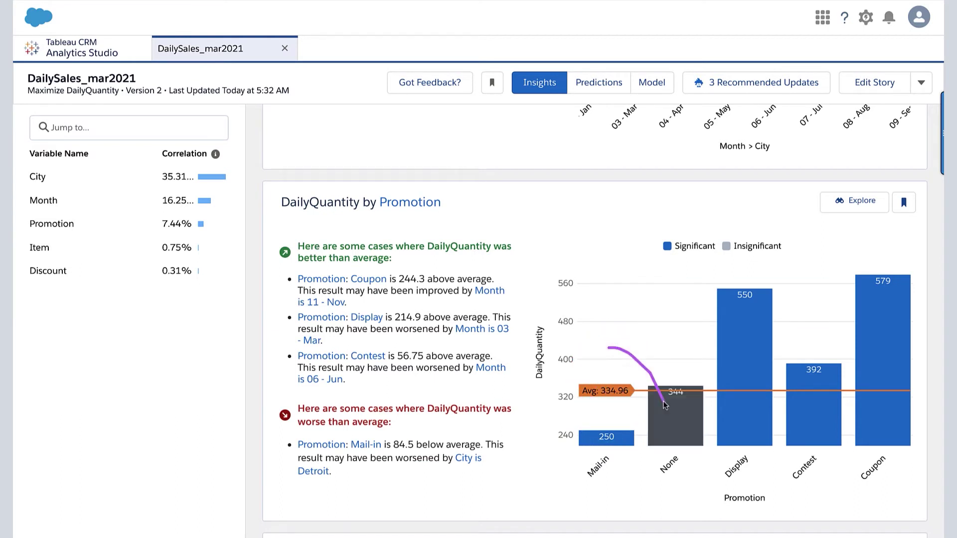
{"action": "left_click_drag", "start_coordinate": [663, 401], "coordinate": [644, 360]}
{"action": "mouse_move", "coordinate": [651, 319]}
{"action": "left_mouse_down"}
{"action": "mouse_move", "coordinate": [619, 363]}
{"action": "mouse_move", "coordinate": [635, 344]}
{"action": "left_mouse_up"}
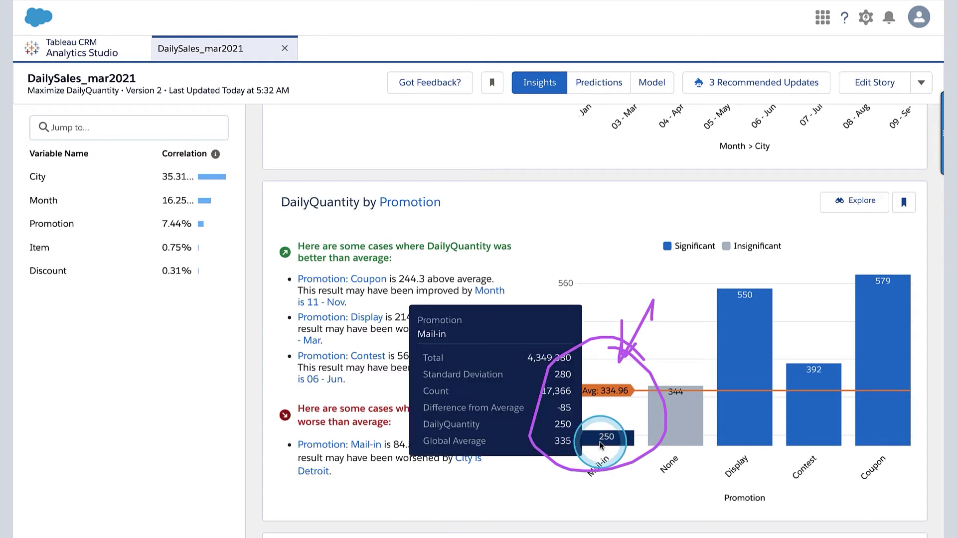
{"action": "mouse_move", "coordinate": [694, 429]}
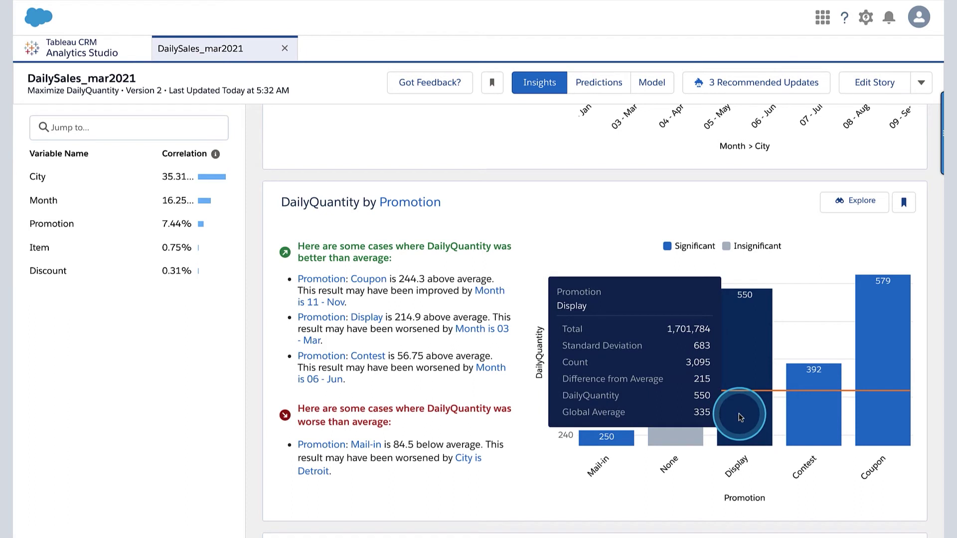
{"action": "mouse_move", "coordinate": [806, 416]}
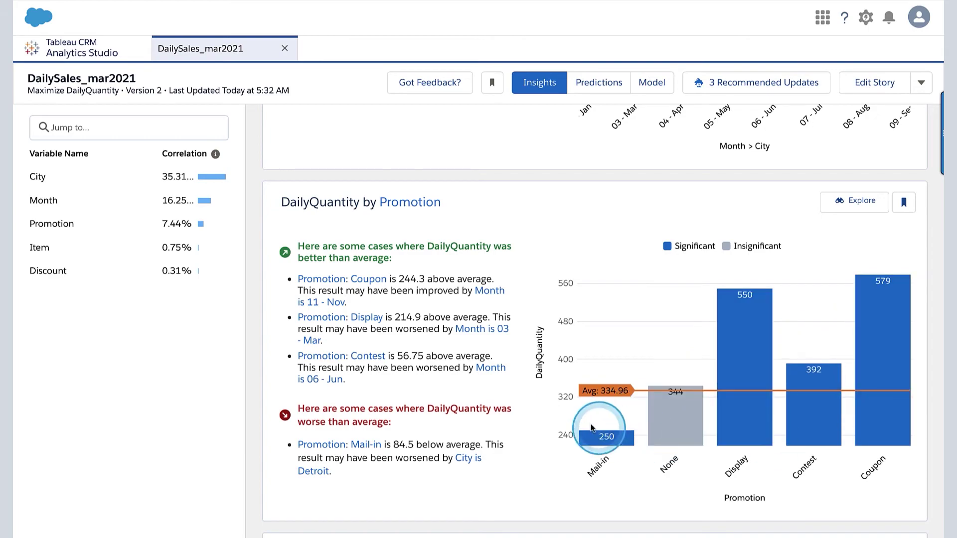
- Return to the story's top insight, drill into the City variable, and inspect the statistics of Boston's bar
{"action": "scroll", "coordinate": [489, 434], "scroll_direction": "down", "scroll_amount": 15}
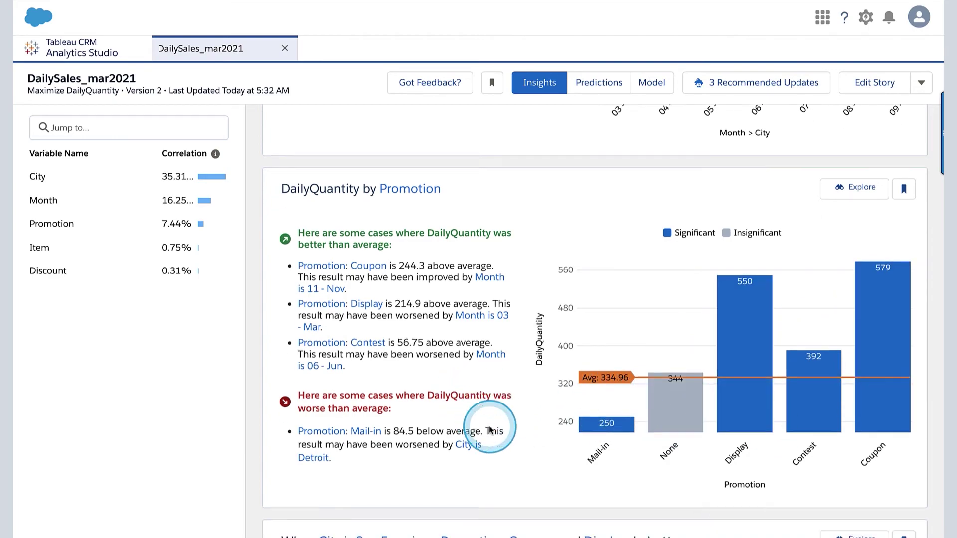
{"action": "scroll", "coordinate": [489, 426], "scroll_direction": "up", "scroll_amount": 20}
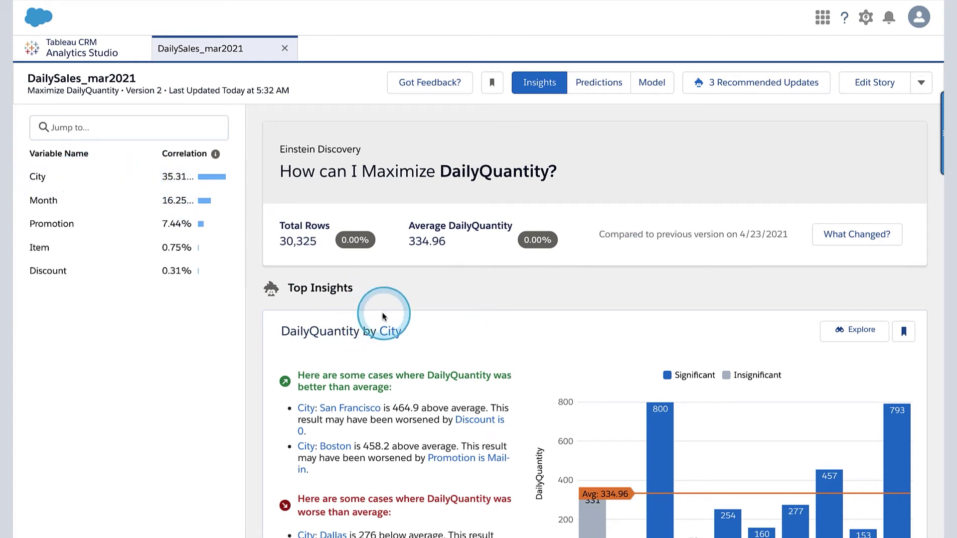
{"action": "left_click", "coordinate": [388, 330]}
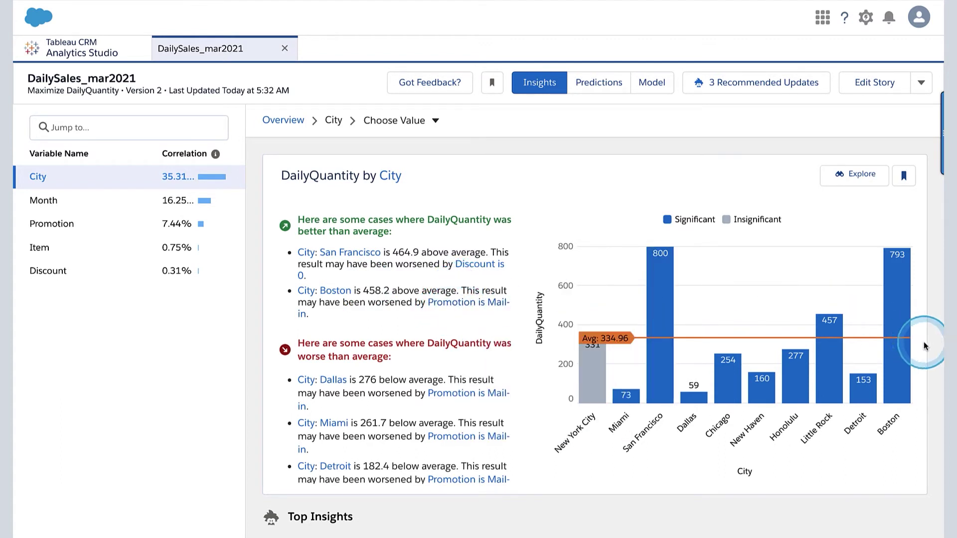
{"action": "mouse_move", "coordinate": [900, 317]}
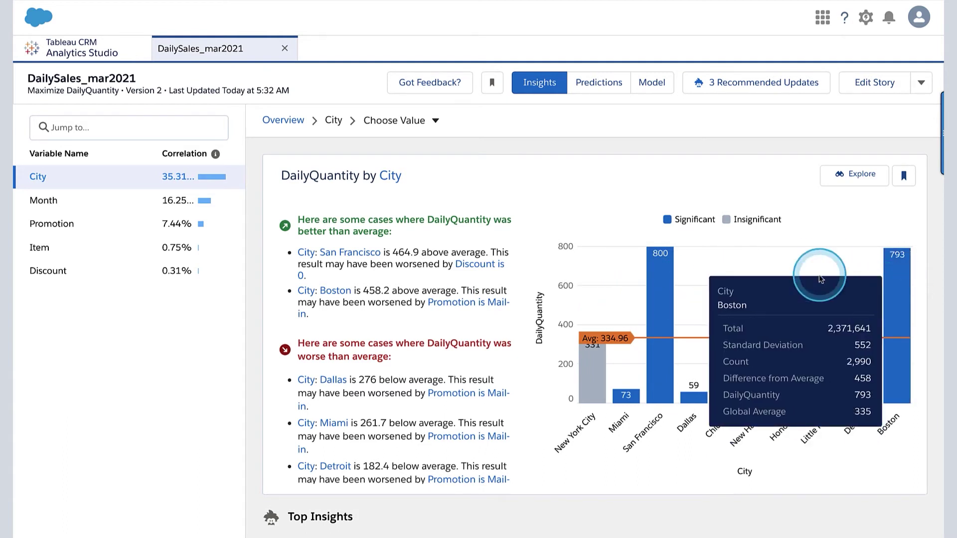
- Choose Boston as the City value and review its insight on DailyQuantity by month
{"action": "left_click", "coordinate": [436, 121]}
{"action": "left_click", "coordinate": [422, 198]}
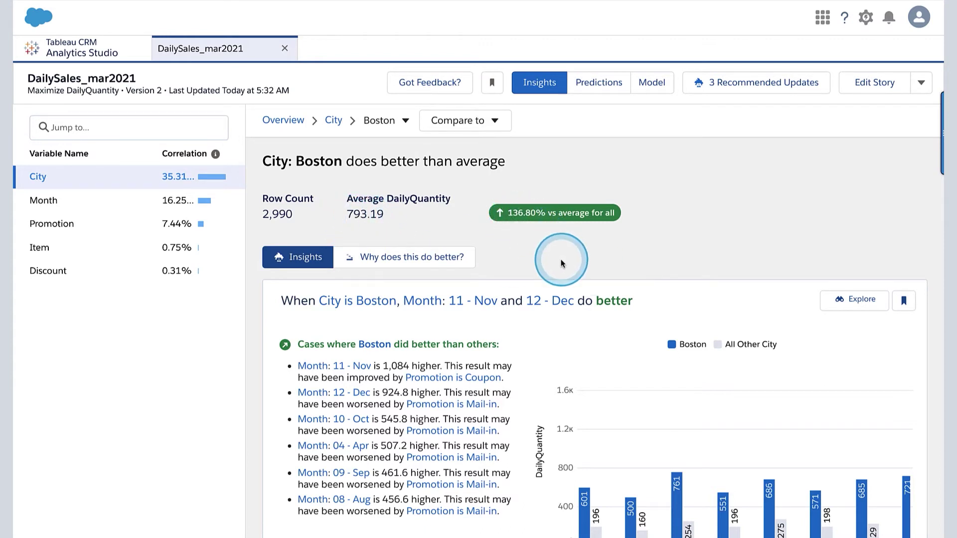
{"action": "scroll", "coordinate": [561, 262], "scroll_direction": "down", "scroll_amount": 1}
{"action": "scroll", "coordinate": [560, 321], "scroll_direction": "down", "scroll_amount": 2}
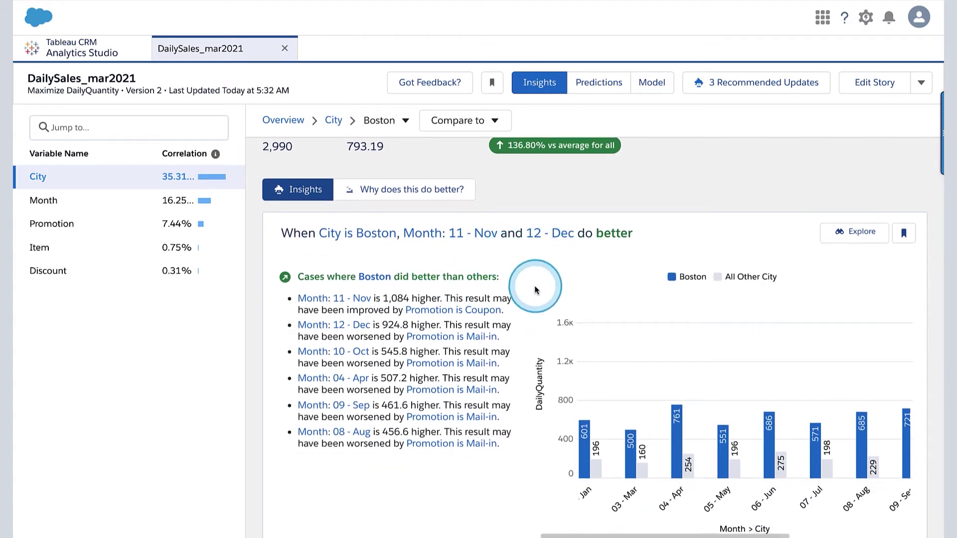
{"action": "left_click", "coordinate": [361, 299]}
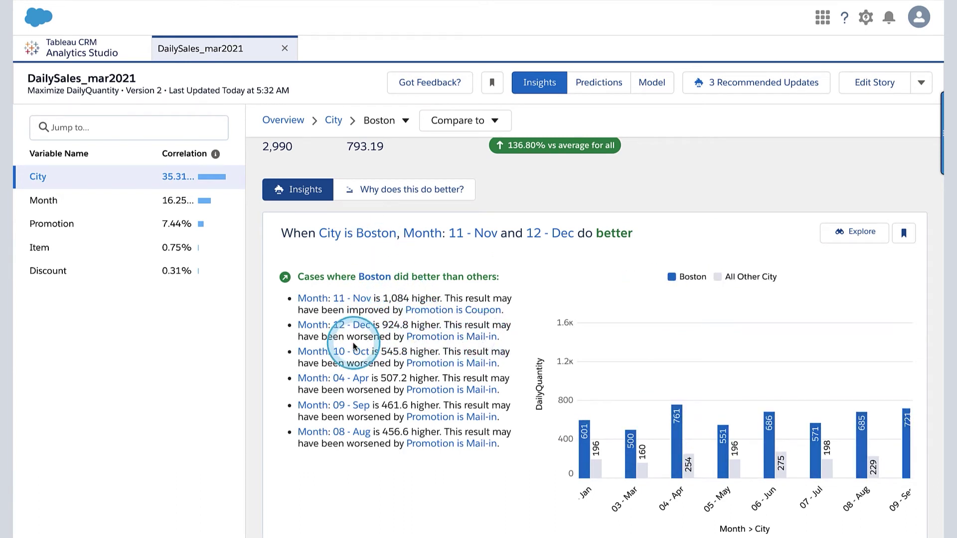
{"action": "scroll", "coordinate": [523, 359], "scroll_direction": "down", "scroll_amount": 3}
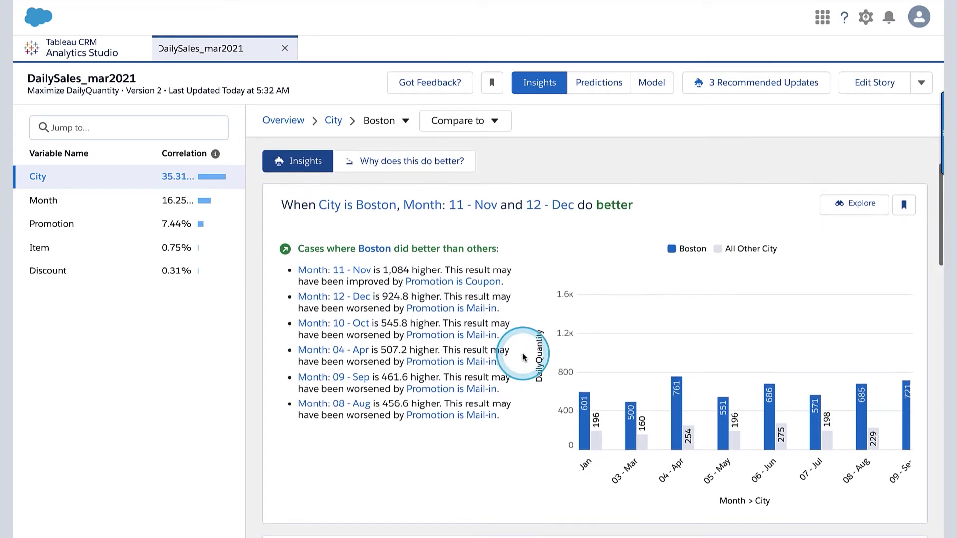
- Show why Boston does better than average and review the chart of its DailyQuantity drivers
{"action": "scroll", "coordinate": [523, 353], "scroll_direction": "up", "scroll_amount": 5}
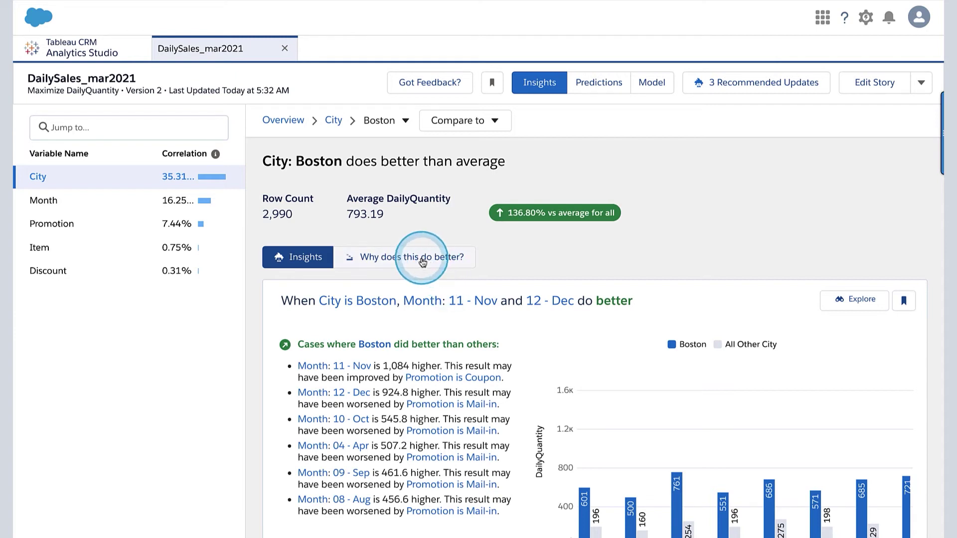
{"action": "left_click", "coordinate": [384, 262]}
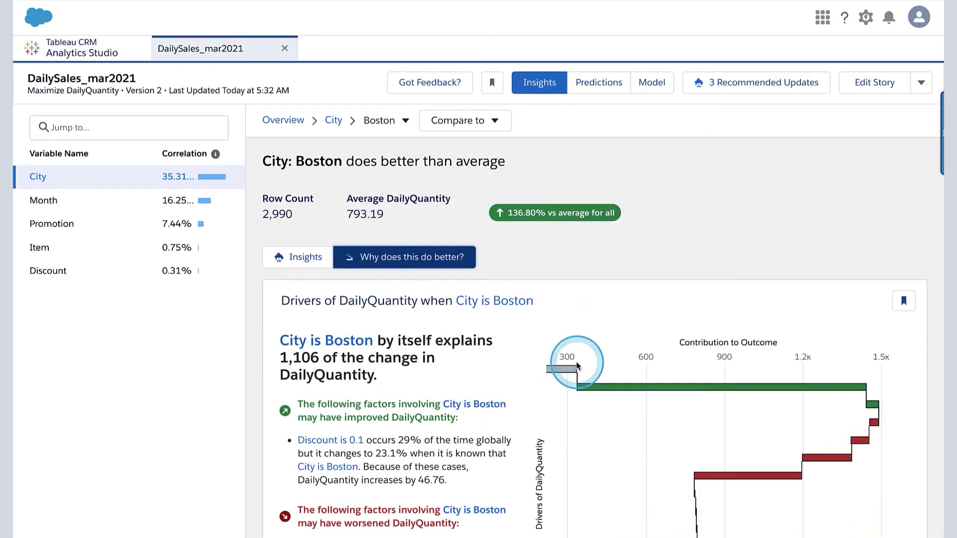
{"action": "scroll", "coordinate": [576, 361], "scroll_direction": "down", "scroll_amount": 3}
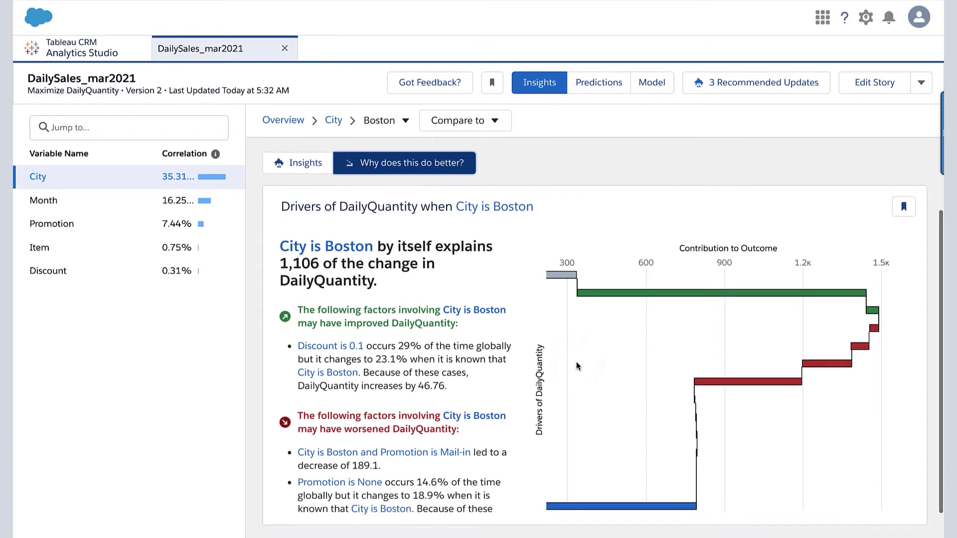
- Show the Boston drivers chart with its driver labels and compare the Global Average bar with the Average when City is Boston bar
{"action": "scroll", "coordinate": [576, 361], "scroll_direction": "down", "scroll_amount": 1}
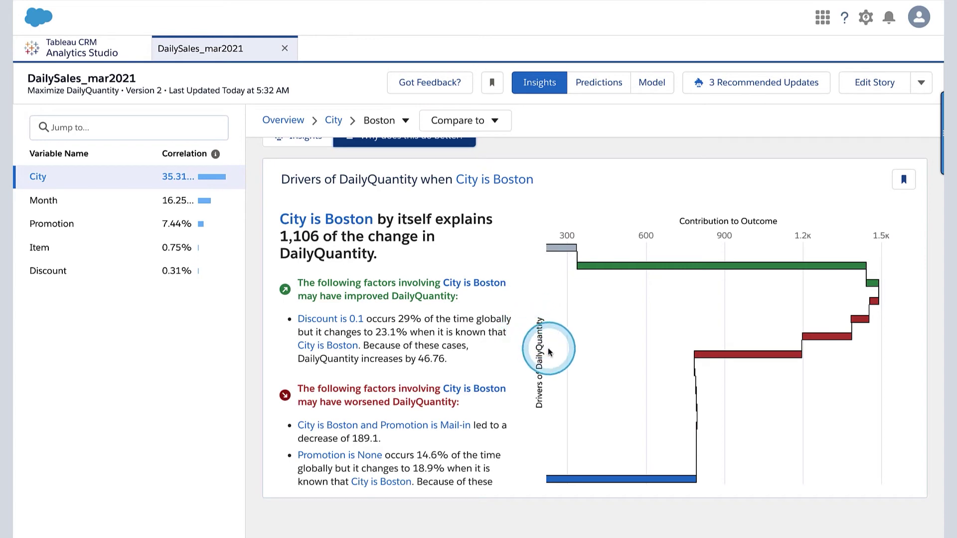
{"action": "key", "text": "ctrl+minus"}
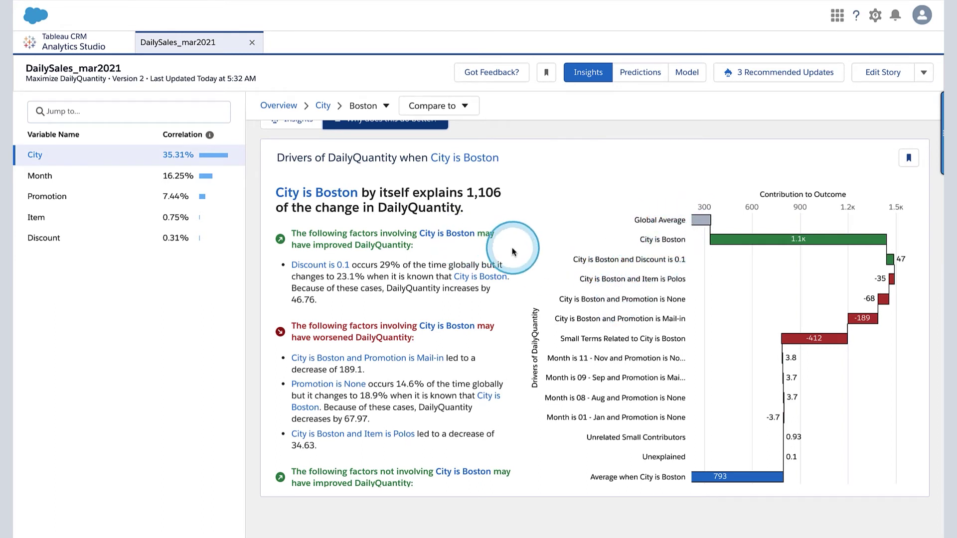
{"action": "mouse_move", "coordinate": [730, 477]}
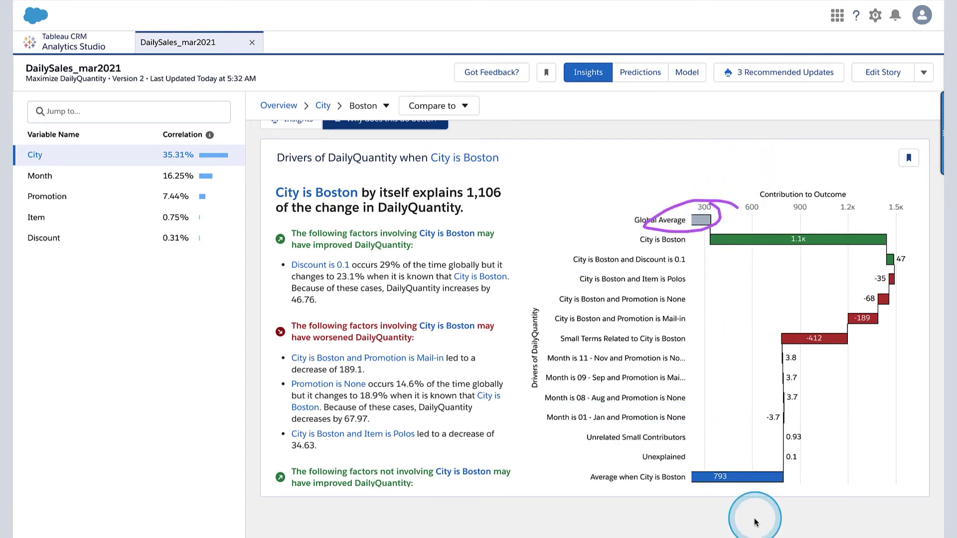
{"action": "mouse_move", "coordinate": [756, 463]}
{"action": "left_mouse_down"}
{"action": "mouse_move", "coordinate": [706, 512]}
{"action": "mouse_move", "coordinate": [738, 460]}
{"action": "left_mouse_up"}
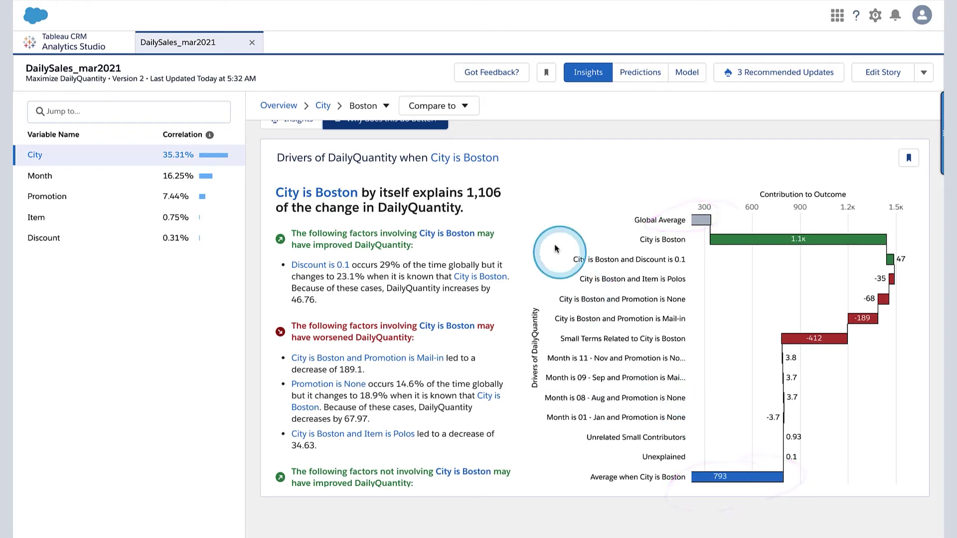
{"action": "mouse_move", "coordinate": [550, 152]}
{"action": "left_mouse_down"}
{"action": "mouse_move", "coordinate": [653, 151]}
{"action": "mouse_move", "coordinate": [636, 178]}
{"action": "mouse_move", "coordinate": [578, 170]}
{"action": "mouse_move", "coordinate": [537, 148]}
{"action": "mouse_move", "coordinate": [571, 201]}
{"action": "left_mouse_up"}
{"action": "mouse_move", "coordinate": [607, 98]}
{"action": "left_mouse_down"}
{"action": "mouse_move", "coordinate": [619, 119]}
{"action": "mouse_move", "coordinate": [646, 96]}
{"action": "mouse_move", "coordinate": [690, 190]}
{"action": "mouse_move", "coordinate": [708, 147]}
{"action": "mouse_move", "coordinate": [733, 194]}
{"action": "left_mouse_up"}
{"action": "left_click", "coordinate": [735, 154]}
{"action": "mouse_move", "coordinate": [739, 154]}
{"action": "left_mouse_down"}
{"action": "mouse_move", "coordinate": [748, 160]}
{"action": "mouse_move", "coordinate": [739, 155]}
{"action": "left_mouse_up"}
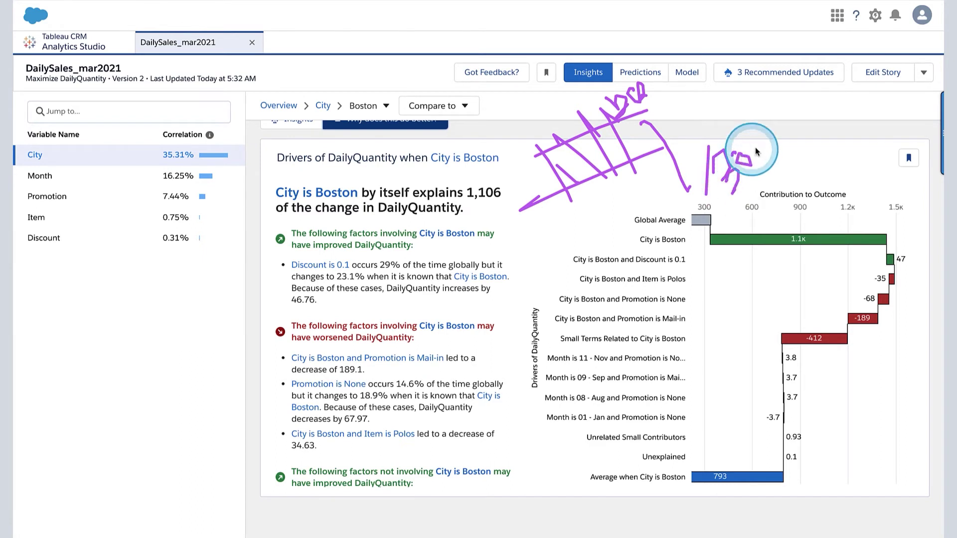
{"action": "mouse_move", "coordinate": [705, 223]}
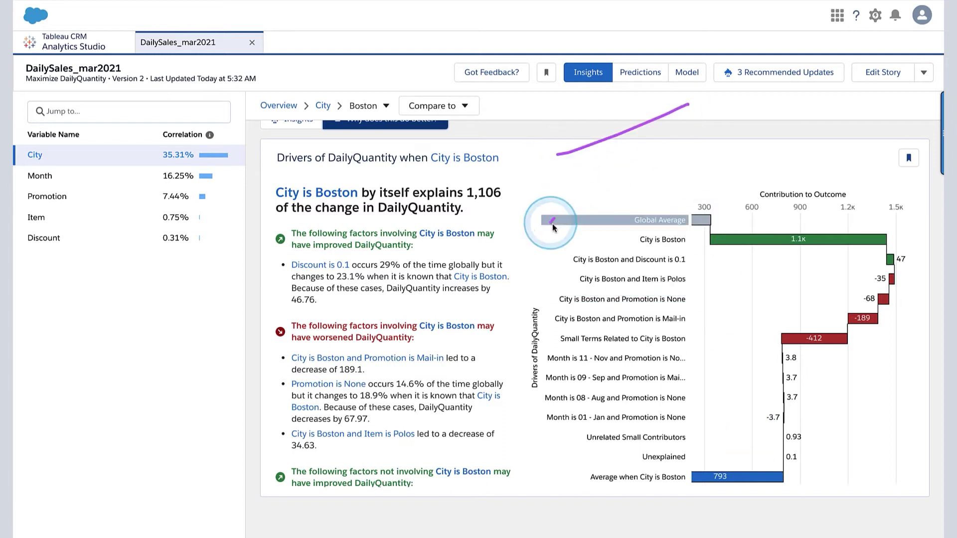
{"action": "left_click_drag", "start_coordinate": [552, 223], "coordinate": [706, 151]}
{"action": "left_click_drag", "start_coordinate": [632, 111], "coordinate": [690, 199]}
{"action": "left_click_drag", "start_coordinate": [602, 123], "coordinate": [665, 202]}
{"action": "left_click_drag", "start_coordinate": [572, 135], "coordinate": [638, 224]}
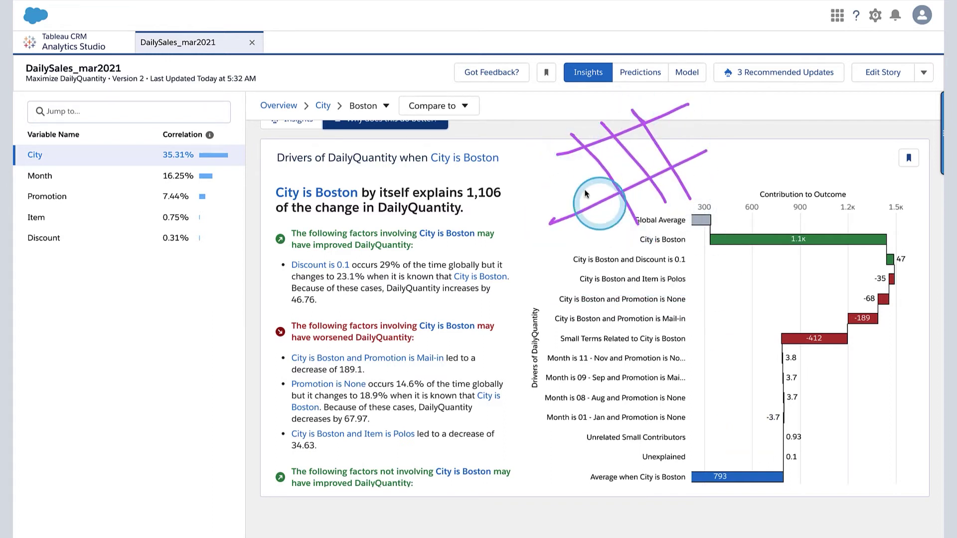
{"action": "mouse_move", "coordinate": [548, 134]}
{"action": "left_mouse_down"}
{"action": "mouse_move", "coordinate": [557, 190]}
{"action": "mouse_move", "coordinate": [592, 215]}
{"action": "mouse_move", "coordinate": [602, 242]}
{"action": "left_mouse_up"}
{"action": "left_click_drag", "start_coordinate": [611, 119], "coordinate": [618, 124]}
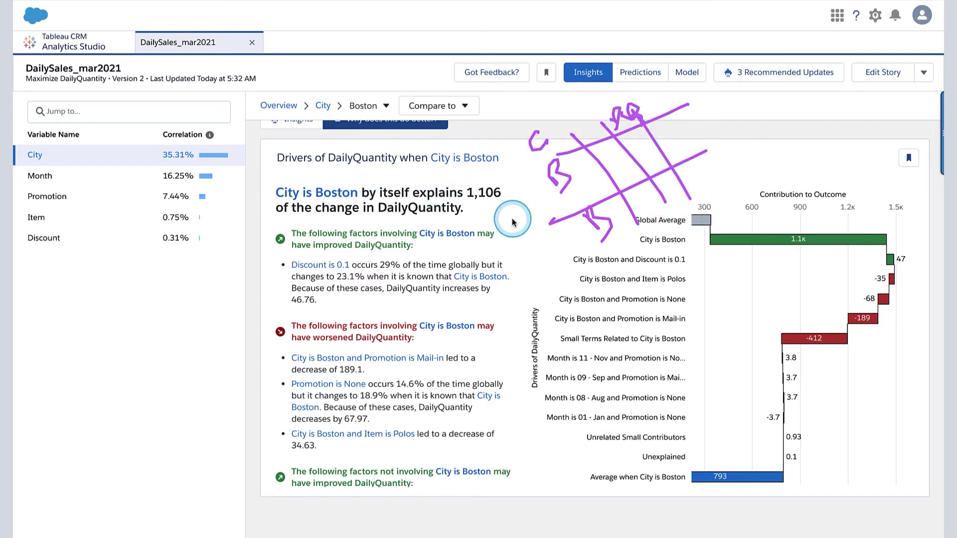
- Inspect the statistics of the Global Average bar and compare it with the Average when City is Boston bar
{"action": "scroll", "coordinate": [513, 214], "scroll_direction": "up", "scroll_amount": 2}
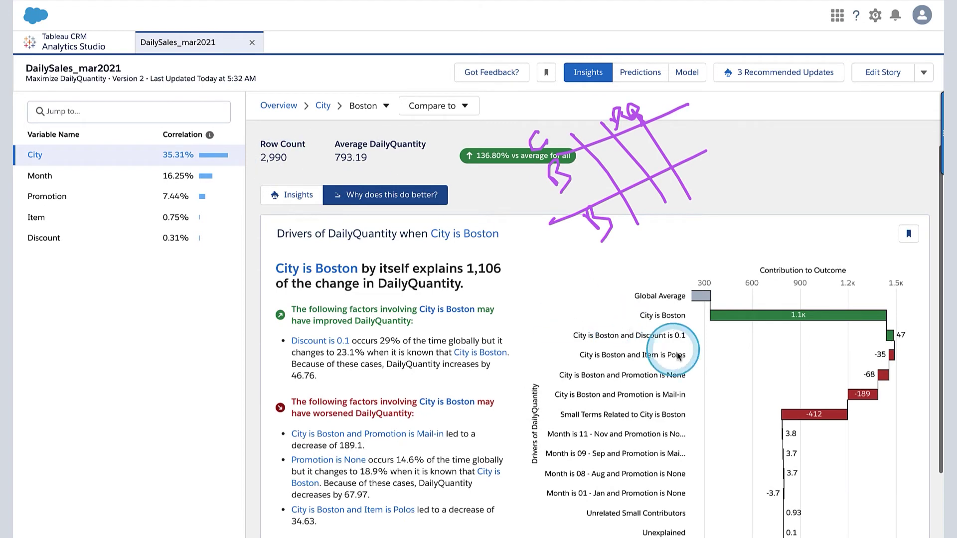
{"action": "scroll", "coordinate": [687, 361], "scroll_direction": "down", "scroll_amount": 1}
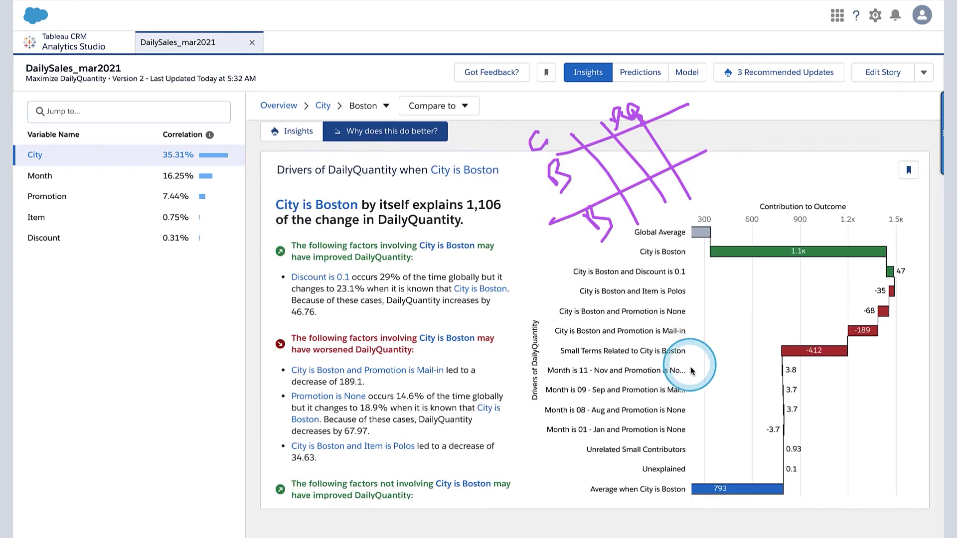
{"action": "mouse_move", "coordinate": [729, 493]}
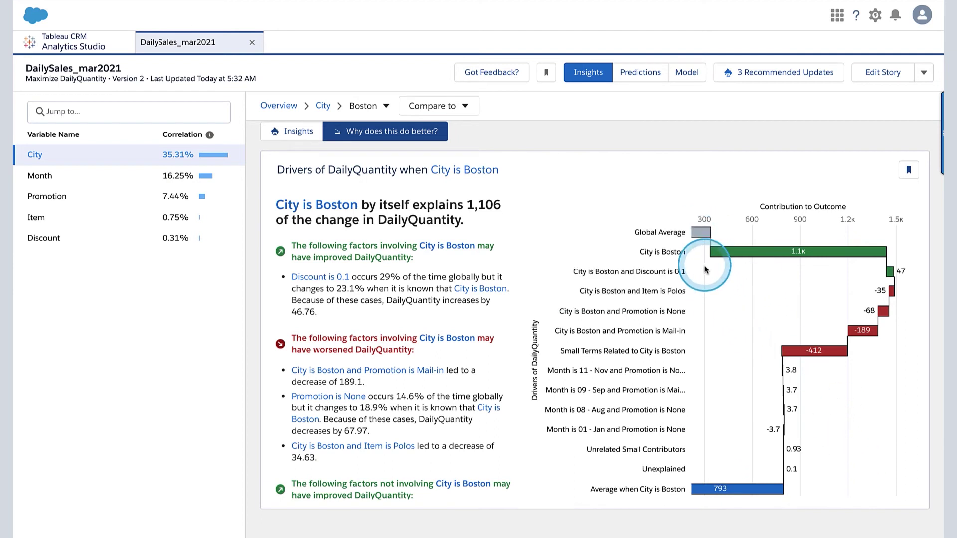
{"action": "mouse_move", "coordinate": [695, 253]}
{"action": "left_mouse_down"}
{"action": "mouse_move", "coordinate": [803, 349]}
{"action": "mouse_move", "coordinate": [839, 480]}
{"action": "mouse_move", "coordinate": [839, 454]}
{"action": "left_mouse_up"}
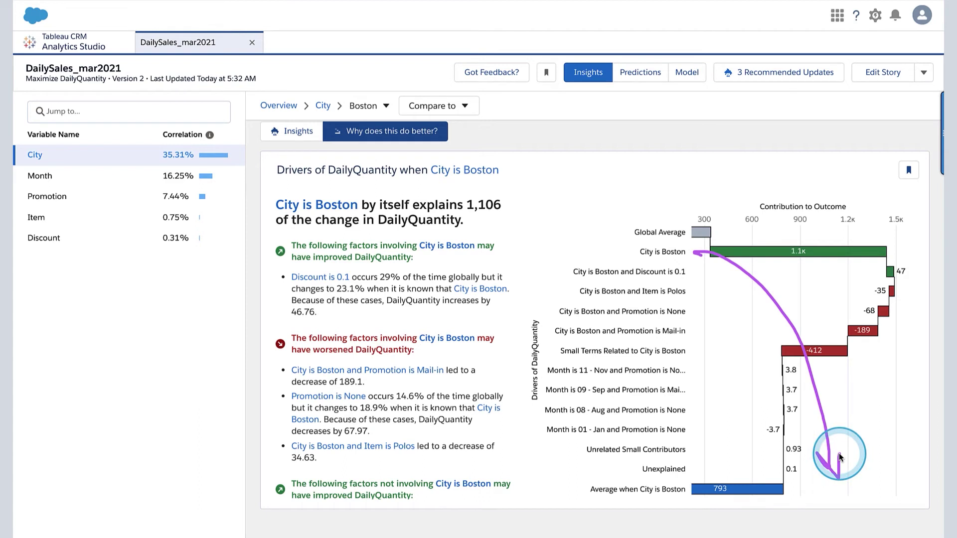
{"action": "left_click", "coordinate": [702, 233]}
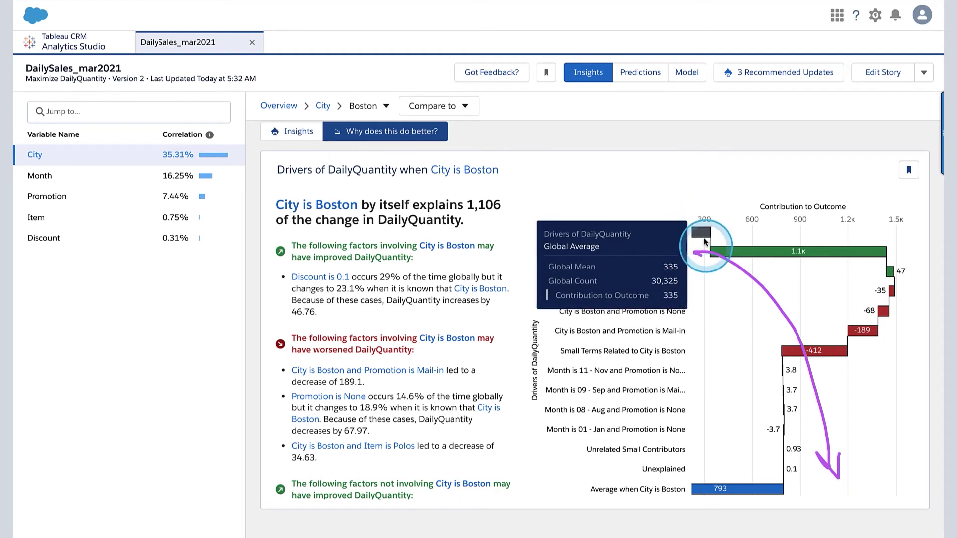
{"action": "left_click", "coordinate": [752, 491]}
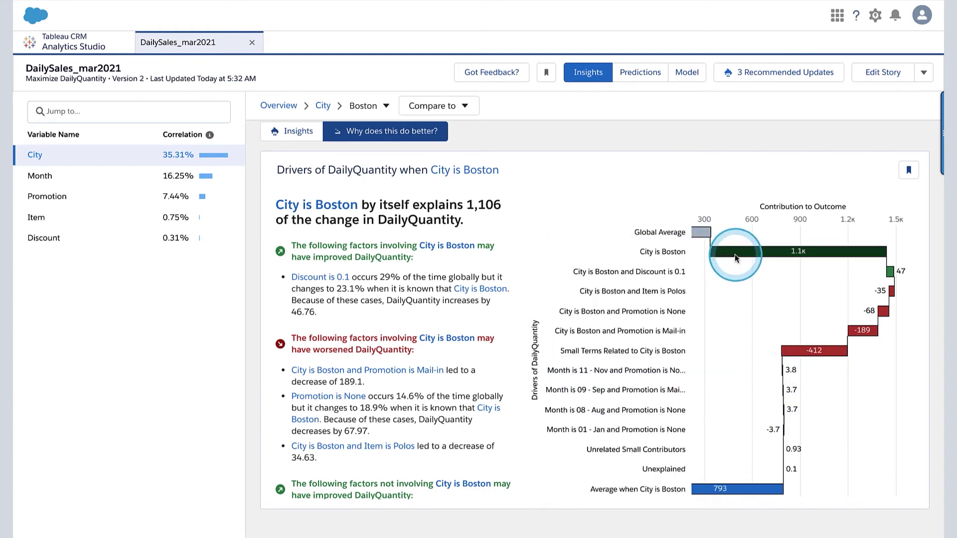
- Inspect the impact, coefficient and frequency statistics of the City is Boston bar in the drivers chart
{"action": "mouse_move", "coordinate": [706, 238]}
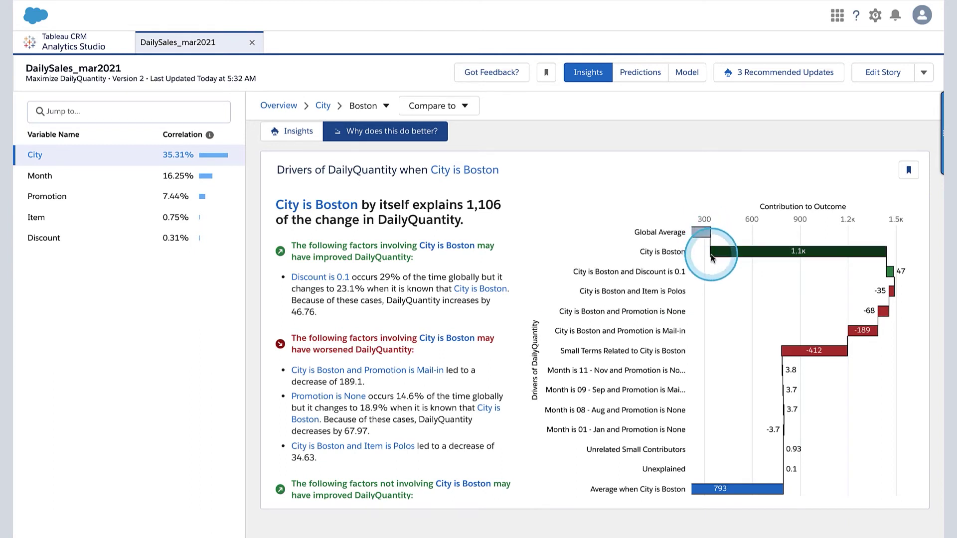
{"action": "mouse_move", "coordinate": [721, 256]}
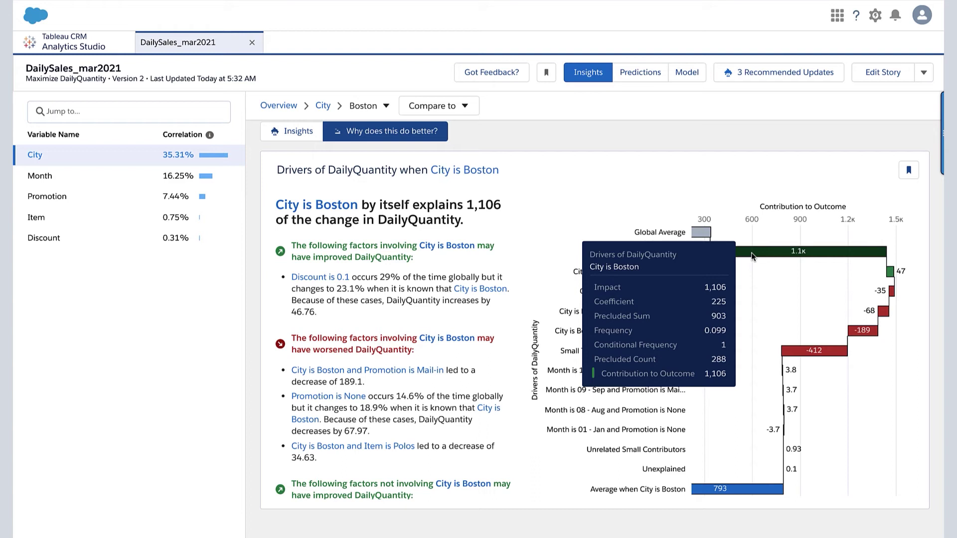
{"action": "left_click", "coordinate": [797, 251]}
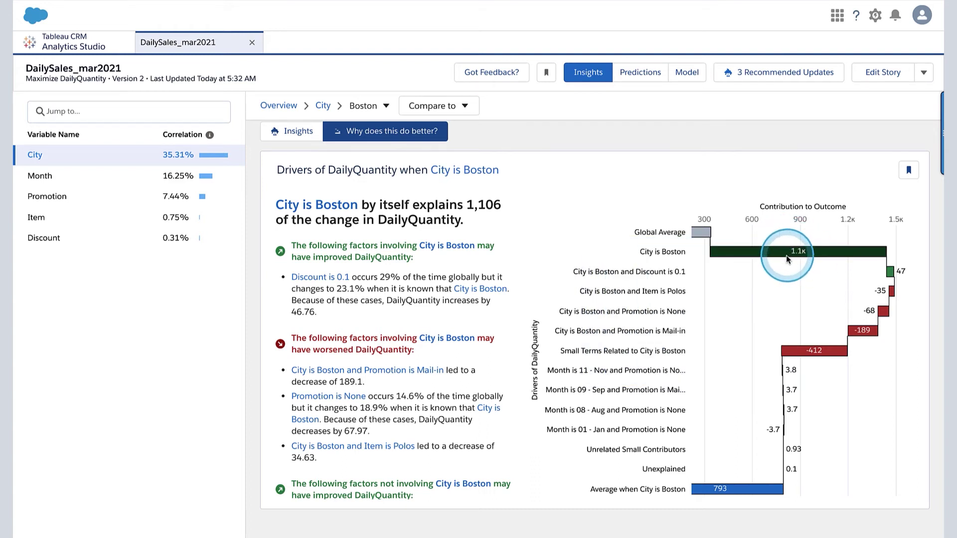
{"action": "mouse_move", "coordinate": [808, 255]}
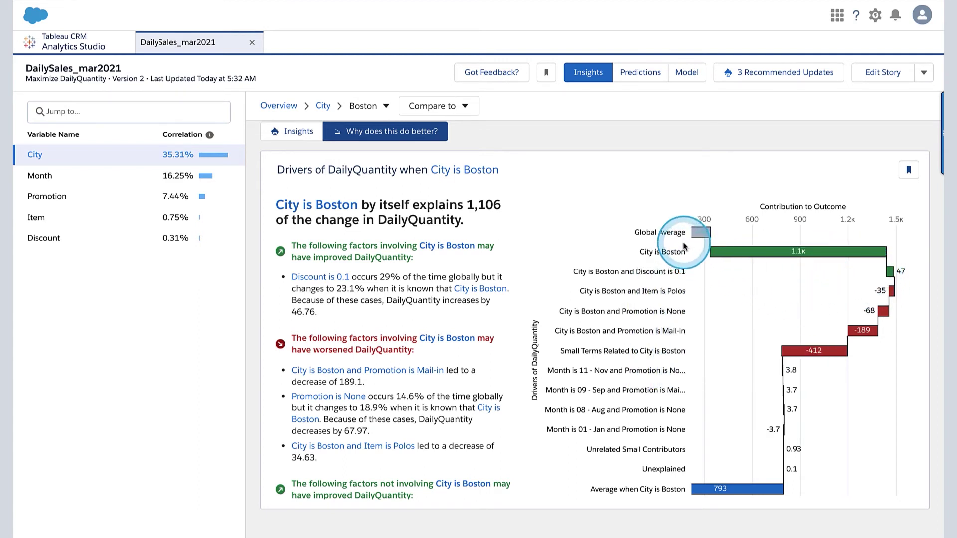
{"action": "mouse_move", "coordinate": [710, 250]}
{"action": "left_mouse_down"}
{"action": "mouse_move", "coordinate": [760, 359]}
{"action": "mouse_move", "coordinate": [778, 479]}
{"action": "mouse_move", "coordinate": [785, 449]}
{"action": "left_mouse_up"}
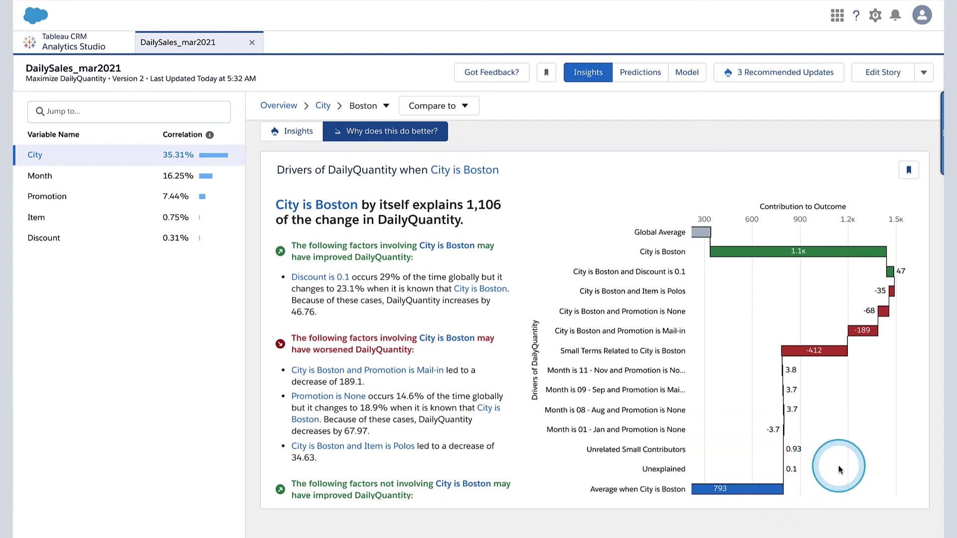
{"action": "left_click", "coordinate": [803, 254]}
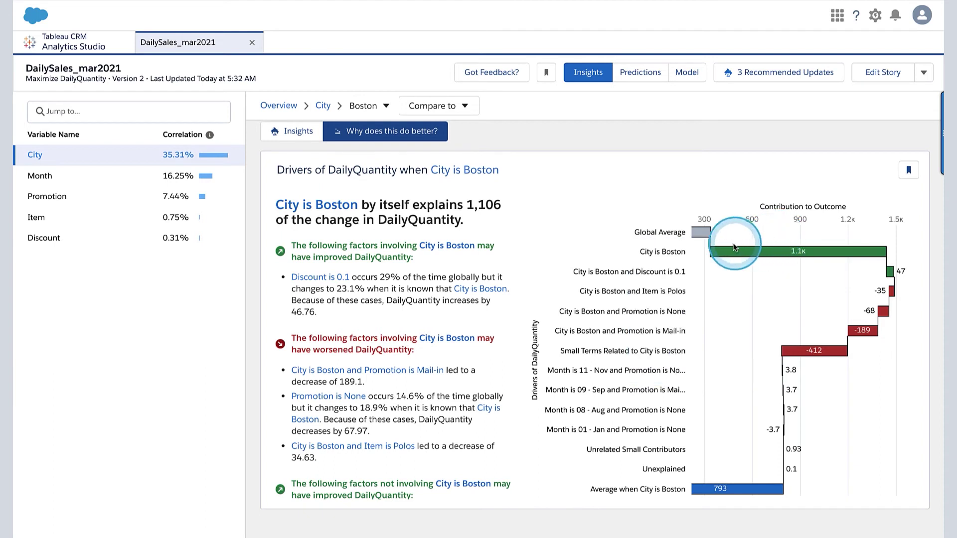
{"action": "left_click", "coordinate": [731, 254]}
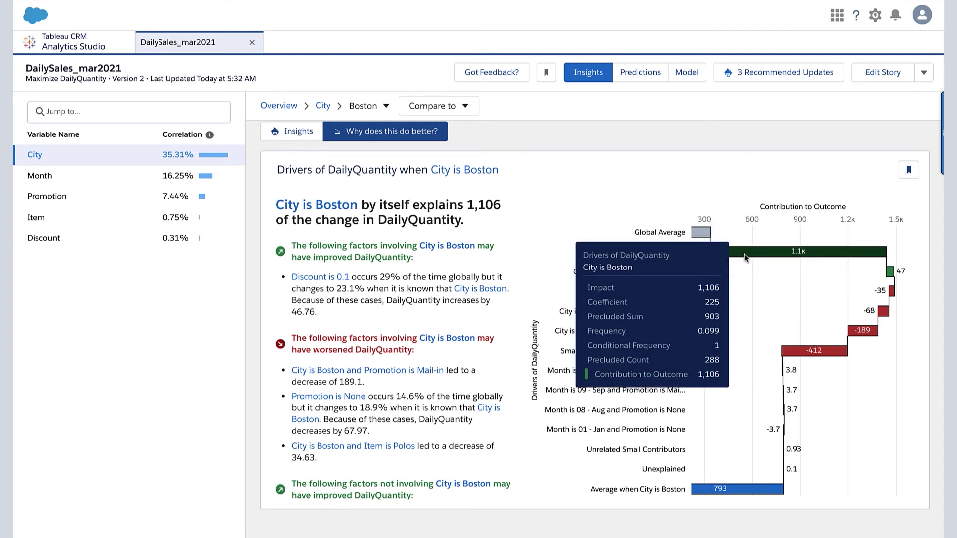
{"action": "left_click", "coordinate": [743, 256]}
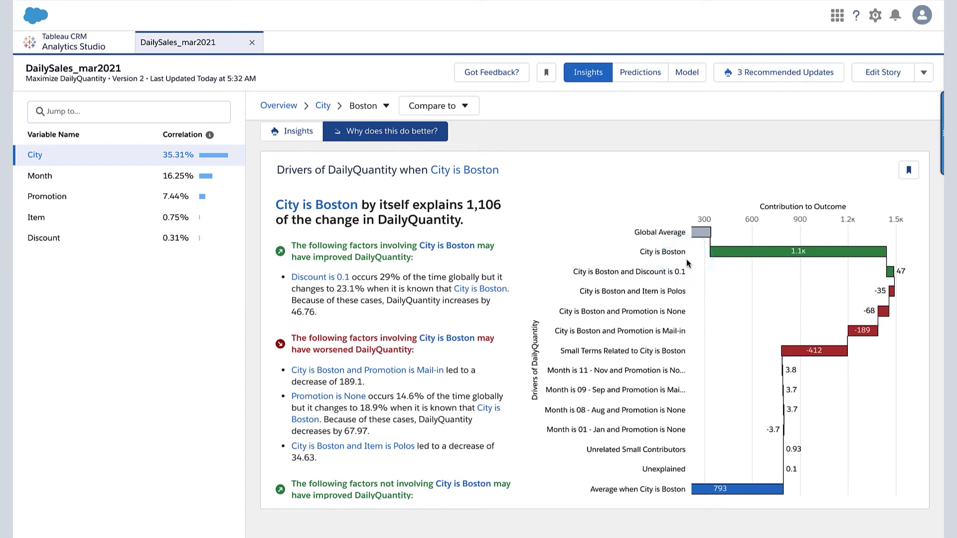
{"action": "left_click_drag", "start_coordinate": [585, 148], "coordinate": [695, 108]}
{"action": "left_click_drag", "start_coordinate": [557, 200], "coordinate": [722, 135]}
{"action": "mouse_move", "coordinate": [593, 223]}
{"action": "left_mouse_down"}
{"action": "mouse_move", "coordinate": [707, 176]}
{"action": "mouse_move", "coordinate": [728, 150]}
{"action": "left_mouse_up"}
{"action": "left_click_drag", "start_coordinate": [676, 87], "coordinate": [734, 182]}
{"action": "left_click_drag", "start_coordinate": [634, 107], "coordinate": [700, 192]}
{"action": "left_click_drag", "start_coordinate": [608, 120], "coordinate": [680, 210]}
{"action": "left_click_drag", "start_coordinate": [571, 135], "coordinate": [629, 225]}
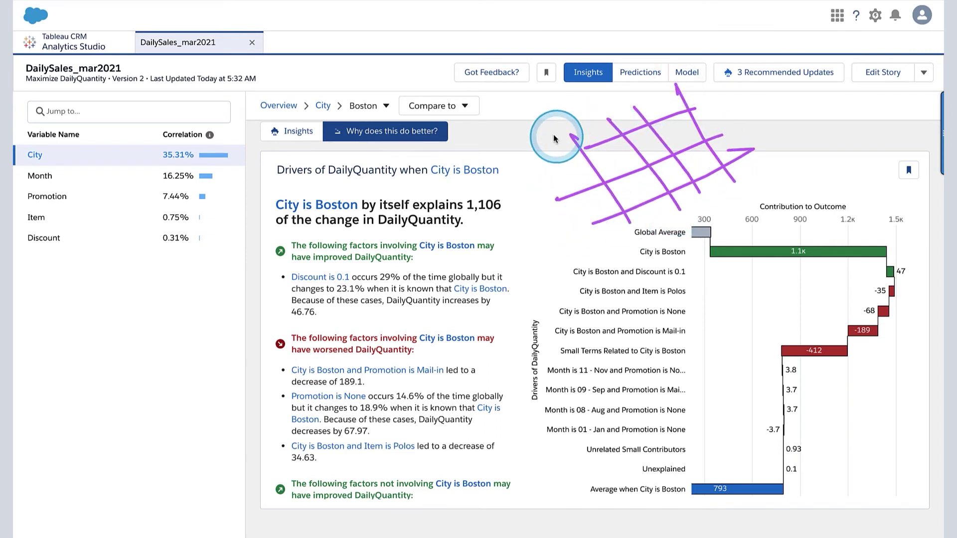
{"action": "mouse_move", "coordinate": [538, 136]}
{"action": "left_mouse_down"}
{"action": "mouse_move", "coordinate": [543, 159]}
{"action": "mouse_move", "coordinate": [566, 180]}
{"action": "left_mouse_up"}
{"action": "left_click_drag", "start_coordinate": [605, 208], "coordinate": [598, 218]}
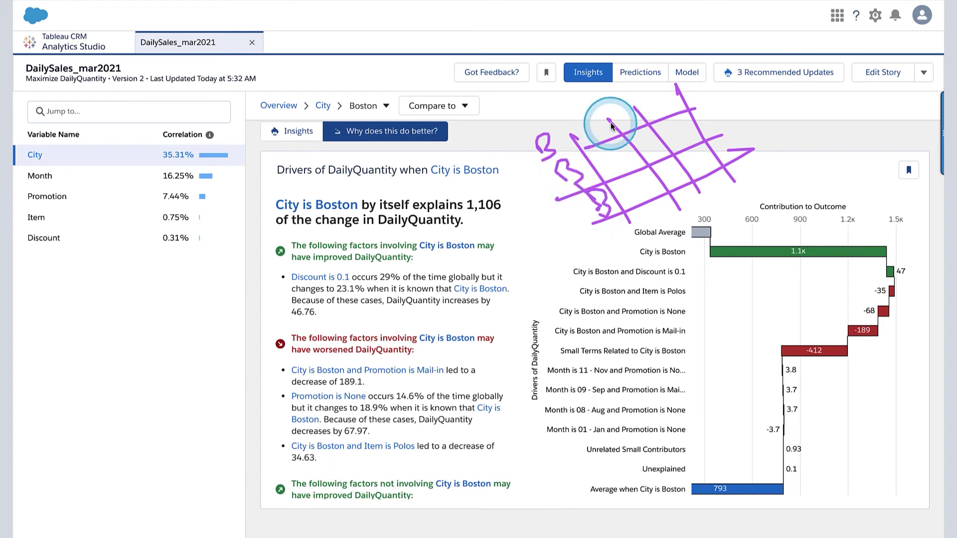
{"action": "mouse_move", "coordinate": [618, 112]}
{"action": "left_mouse_down"}
{"action": "mouse_move", "coordinate": [623, 131]}
{"action": "mouse_move", "coordinate": [646, 122]}
{"action": "mouse_move", "coordinate": [646, 149]}
{"action": "mouse_move", "coordinate": [659, 145]}
{"action": "mouse_move", "coordinate": [668, 171]}
{"action": "left_mouse_up"}
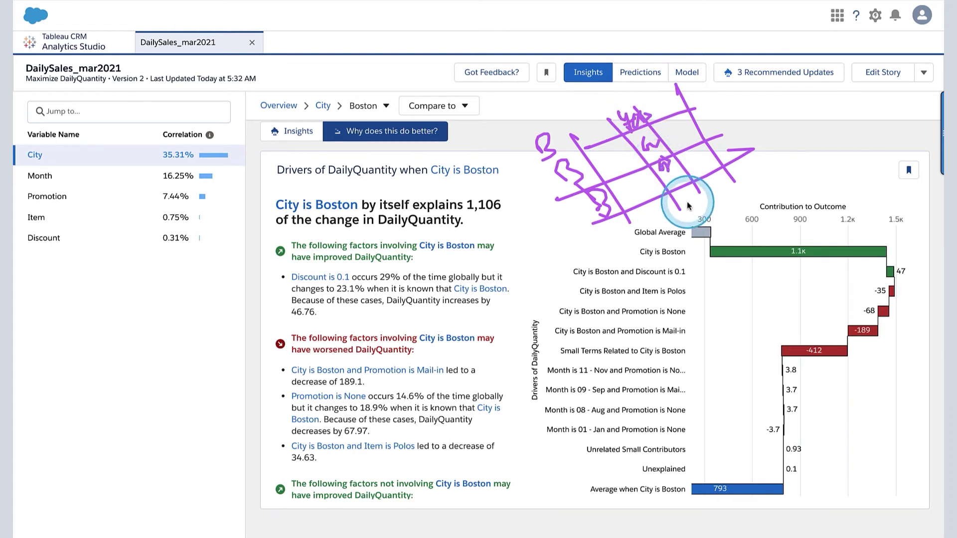
- Recheck the City is Boston bar's contribution to the outcome in the drivers chart
{"action": "key", "text": "Escape"}
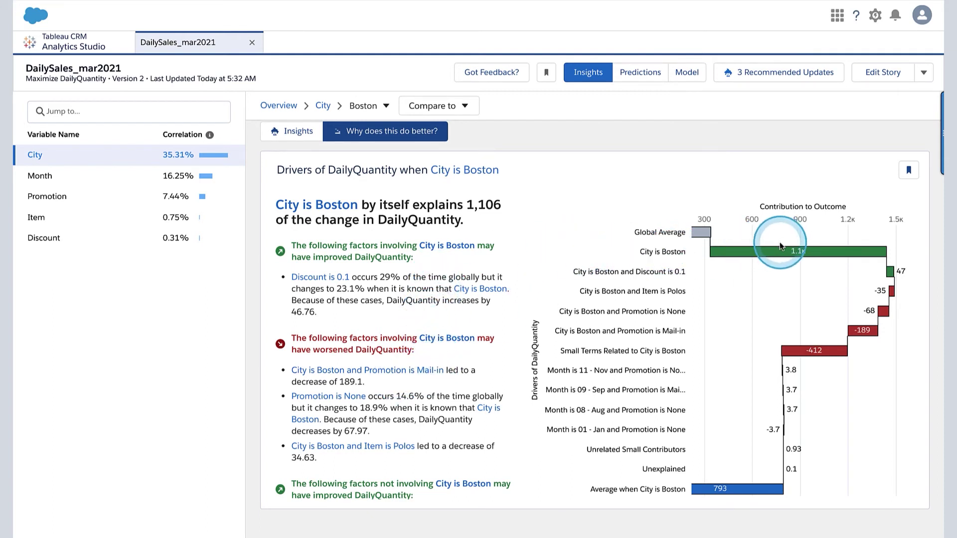
{"action": "mouse_move", "coordinate": [786, 253]}
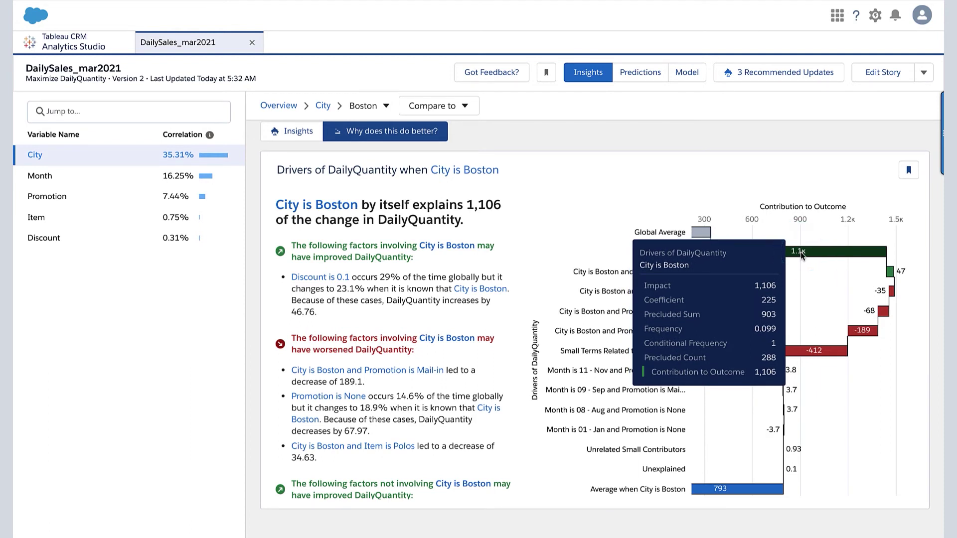
{"action": "left_click", "coordinate": [790, 254]}
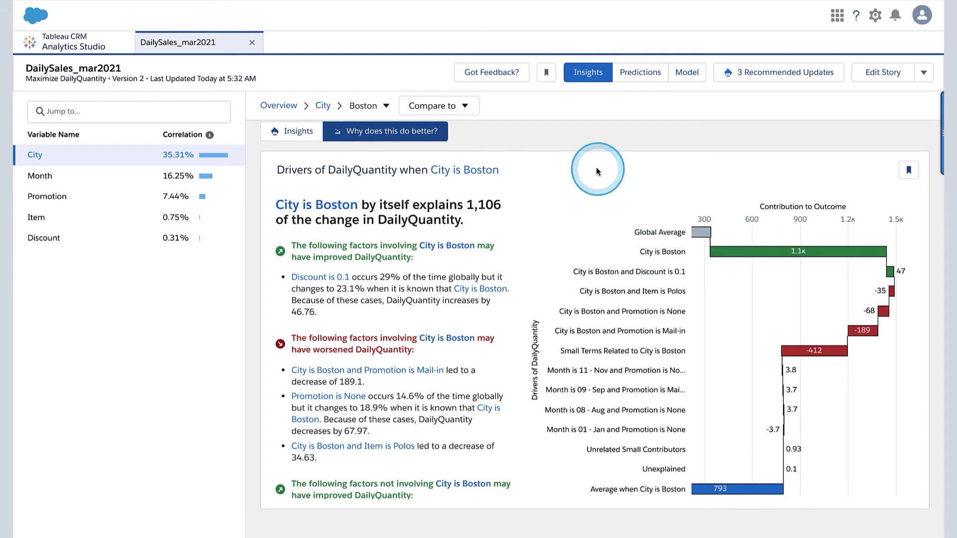
{"action": "left_click_drag", "start_coordinate": [570, 169], "coordinate": [680, 123]}
{"action": "left_click_drag", "start_coordinate": [576, 210], "coordinate": [692, 162]}
{"action": "mouse_move", "coordinate": [612, 122]}
{"action": "left_mouse_down"}
{"action": "mouse_move", "coordinate": [682, 206]}
{"action": "mouse_move", "coordinate": [658, 217]}
{"action": "left_mouse_up"}
{"action": "left_click_drag", "start_coordinate": [555, 138], "coordinate": [631, 223]}
{"action": "left_click_drag", "start_coordinate": [531, 153], "coordinate": [607, 232]}
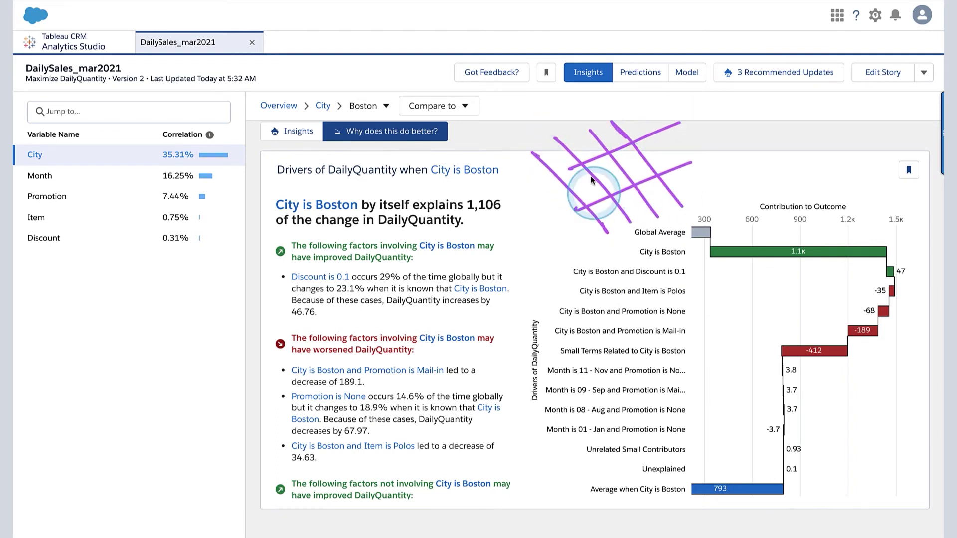
{"action": "mouse_move", "coordinate": [590, 170]}
{"action": "left_mouse_down"}
{"action": "mouse_move", "coordinate": [541, 186]}
{"action": "mouse_move", "coordinate": [555, 232]}
{"action": "left_mouse_up"}
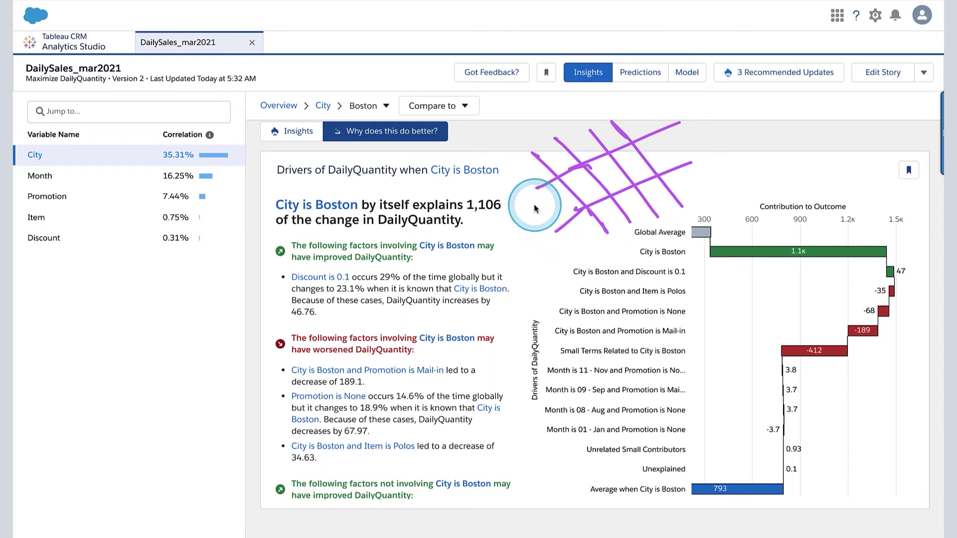
{"action": "left_click_drag", "start_coordinate": [539, 192], "coordinate": [549, 216]}
{"action": "mouse_move", "coordinate": [566, 177]}
{"action": "left_mouse_down"}
{"action": "mouse_move", "coordinate": [594, 193]}
{"action": "mouse_move", "coordinate": [588, 228]}
{"action": "mouse_move", "coordinate": [607, 212]}
{"action": "left_mouse_up"}
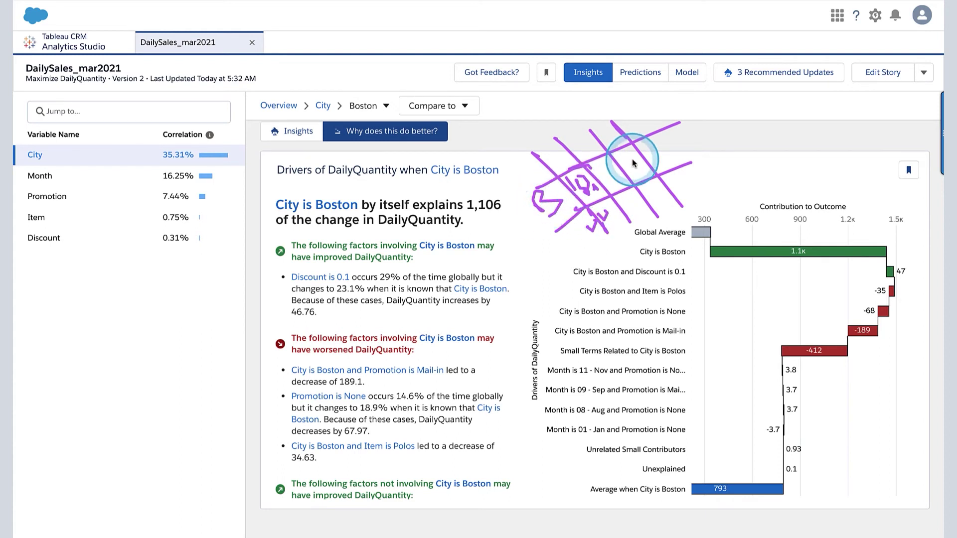
{"action": "left_click_drag", "start_coordinate": [623, 163], "coordinate": [658, 141]}
{"action": "left_click_drag", "start_coordinate": [650, 183], "coordinate": [657, 200]}
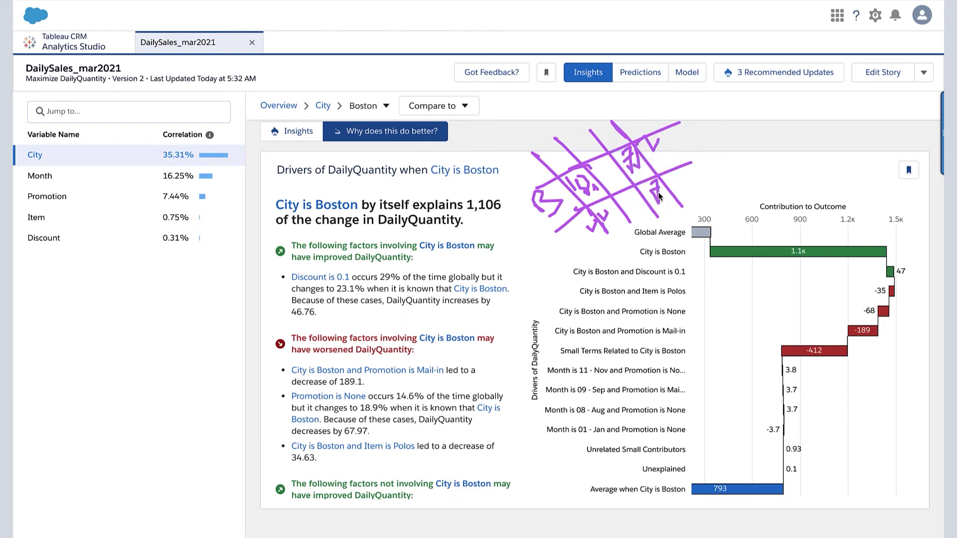
- Examine the City is Boston and Item is Polos driver and read the explanations of factors that worsened or improved DailyQuantity
{"action": "key", "text": "Escape"}
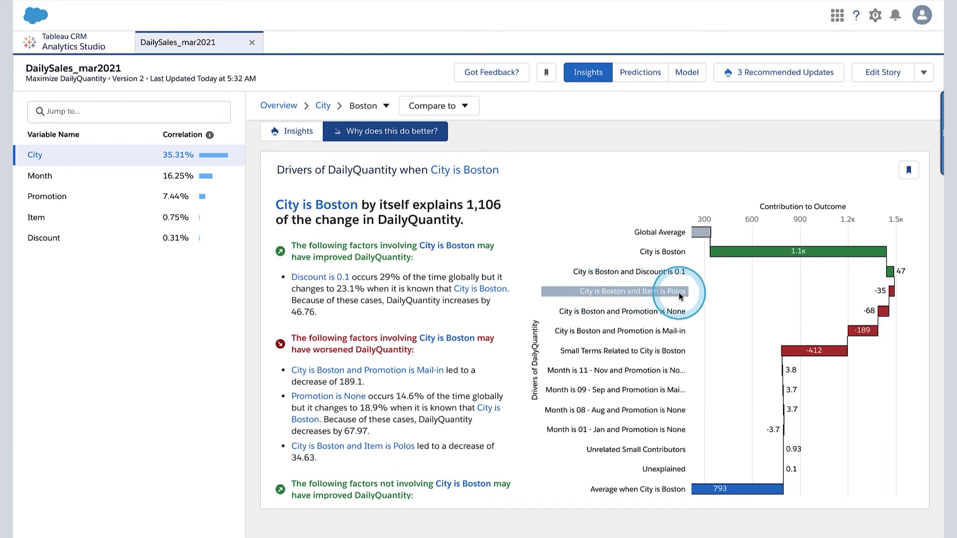
{"action": "mouse_move", "coordinate": [893, 295]}
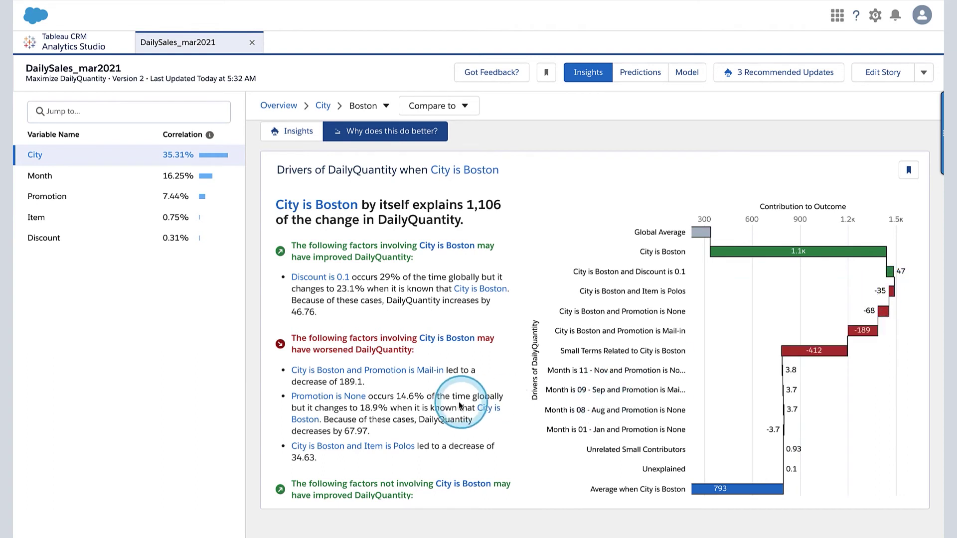
{"action": "scroll", "coordinate": [435, 412], "scroll_direction": "down", "scroll_amount": 2}
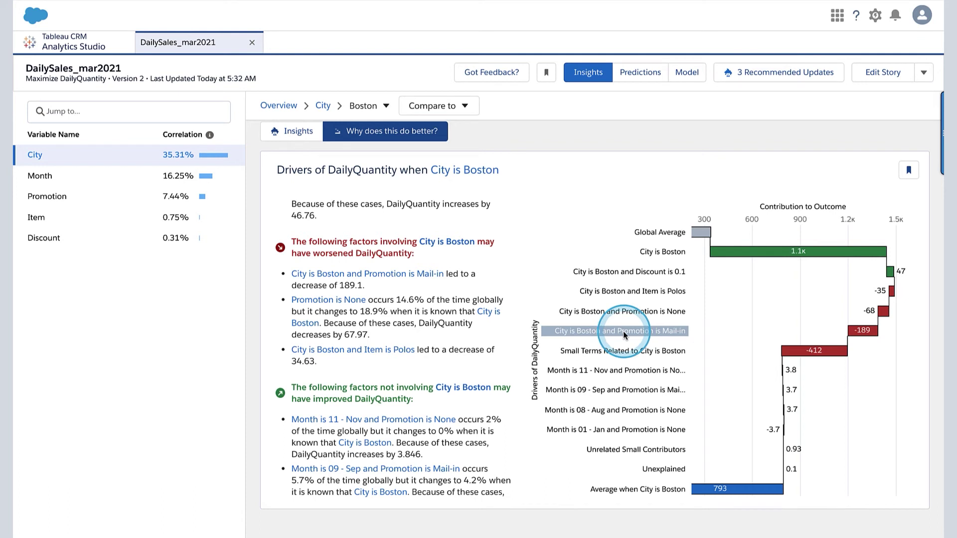
- Read the explanations of factors not involving City is Boston and examine the City is Boston and Promotion is Mail-in driver
{"action": "scroll", "coordinate": [472, 394], "scroll_direction": "down", "scroll_amount": 2}
{"action": "scroll", "coordinate": [471, 391], "scroll_direction": "down", "scroll_amount": 1}
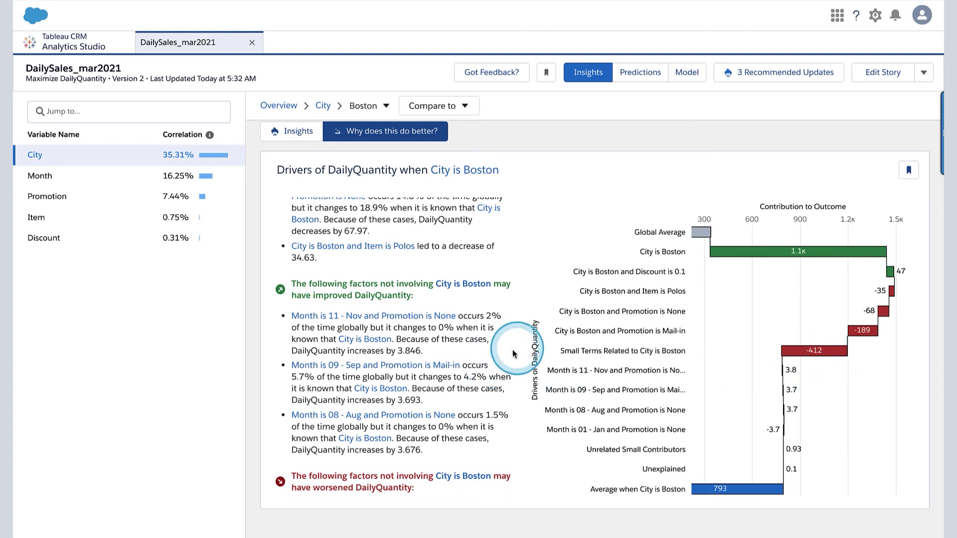
{"action": "left_click_drag", "start_coordinate": [582, 317], "coordinate": [457, 370]}
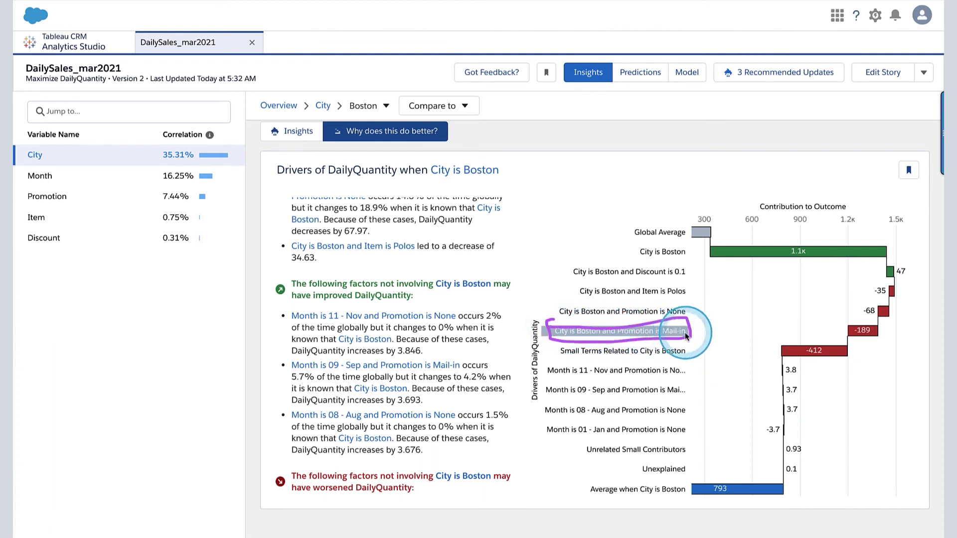
{"action": "mouse_move", "coordinate": [866, 330]}
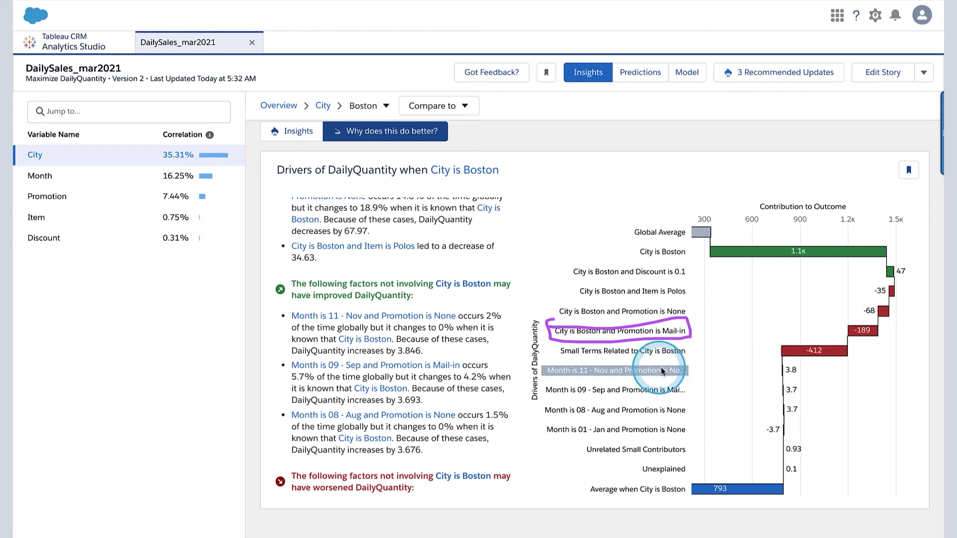
- Examine the explanation for Month is 09 - Sep and Promotion is Mail-in and relate it to its bar in the drivers chart
{"action": "scroll", "coordinate": [495, 267], "scroll_direction": "up", "scroll_amount": 1}
{"action": "scroll", "coordinate": [495, 266], "scroll_direction": "up", "scroll_amount": 1}
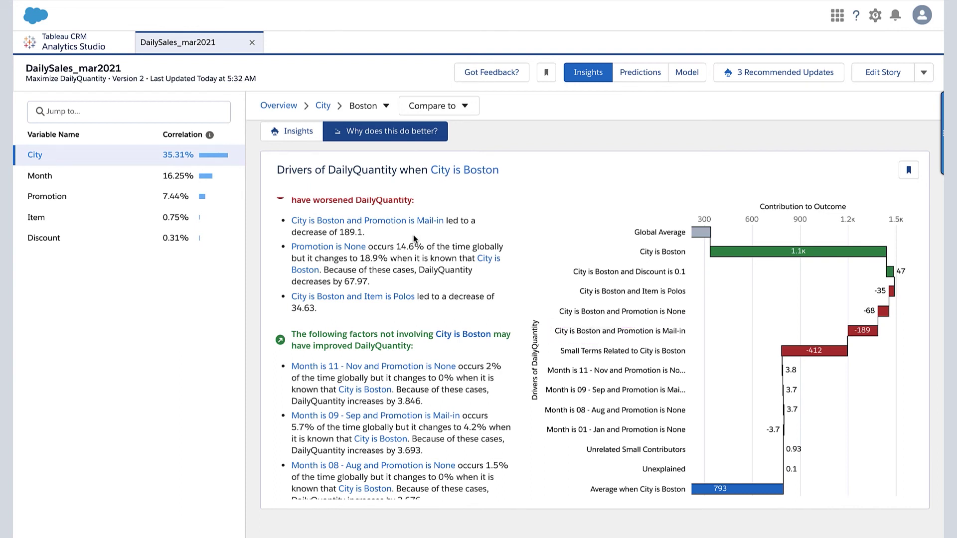
{"action": "scroll", "coordinate": [501, 299], "scroll_direction": "down", "scroll_amount": 2}
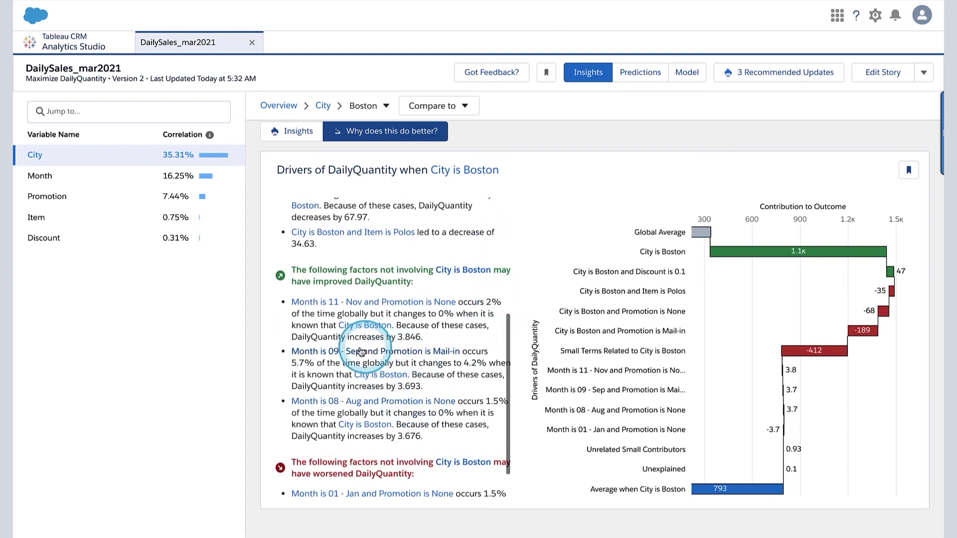
{"action": "left_click_drag", "start_coordinate": [316, 347], "coordinate": [265, 368]}
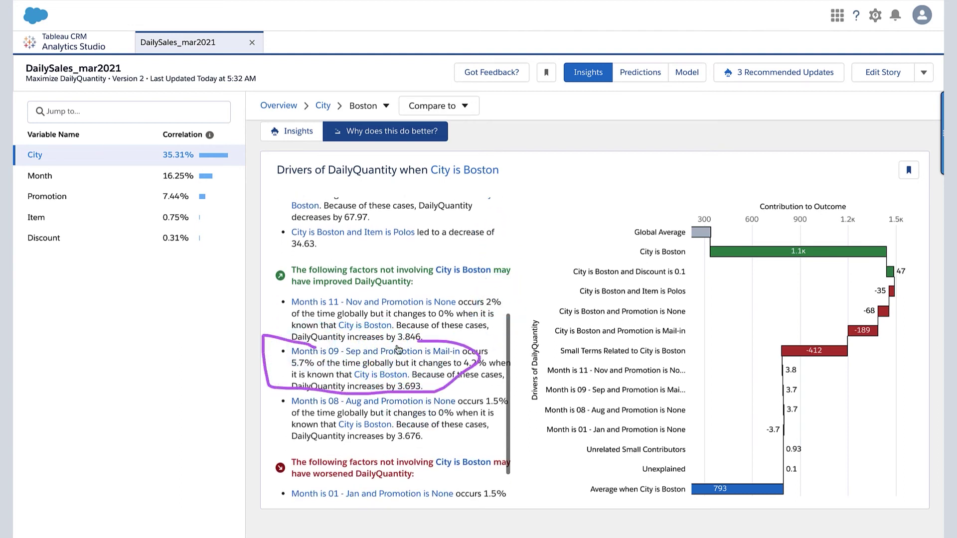
{"action": "left_click_drag", "start_coordinate": [399, 349], "coordinate": [310, 350]}
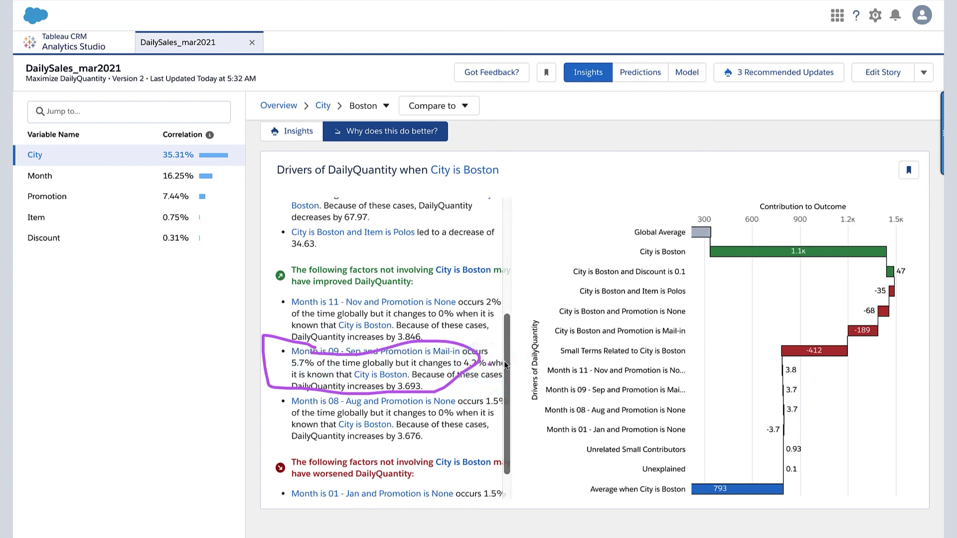
{"action": "left_click_drag", "start_coordinate": [524, 388], "coordinate": [541, 390]}
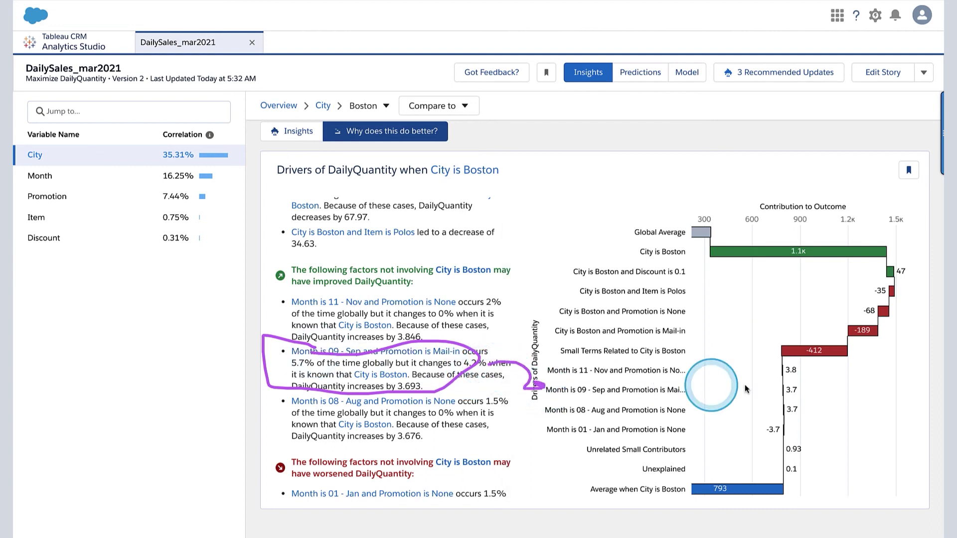
{"action": "mouse_move", "coordinate": [811, 383]}
{"action": "left_mouse_down"}
{"action": "mouse_move", "coordinate": [766, 389]}
{"action": "mouse_move", "coordinate": [811, 382]}
{"action": "left_mouse_up"}
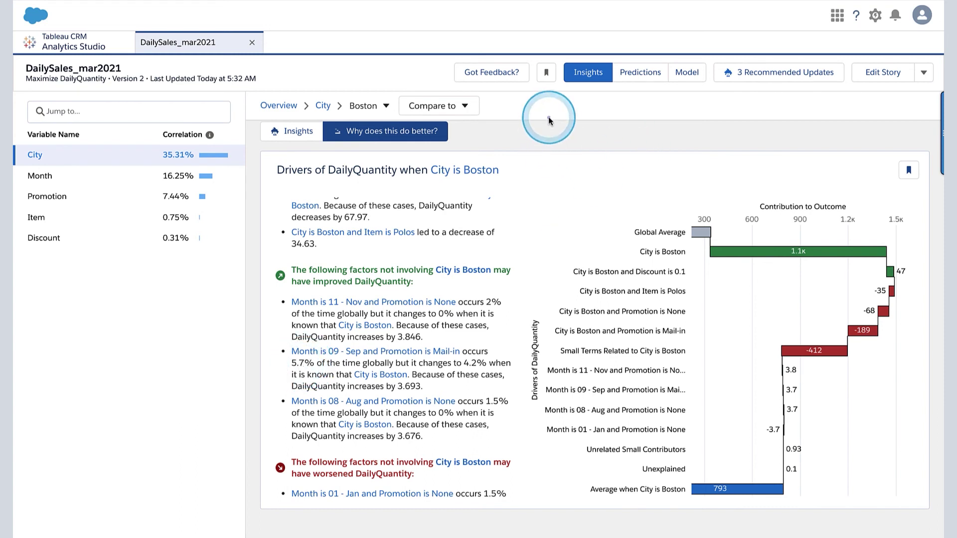
{"action": "left_click_drag", "start_coordinate": [548, 117], "coordinate": [571, 251]}
{"action": "left_click_drag", "start_coordinate": [511, 158], "coordinate": [653, 100]}
{"action": "left_click_drag", "start_coordinate": [505, 226], "coordinate": [730, 129]}
{"action": "left_click_drag", "start_coordinate": [539, 263], "coordinate": [729, 160]}
{"action": "left_click_drag", "start_coordinate": [618, 43], "coordinate": [720, 196]}
{"action": "left_click_drag", "start_coordinate": [593, 79], "coordinate": [647, 216]}
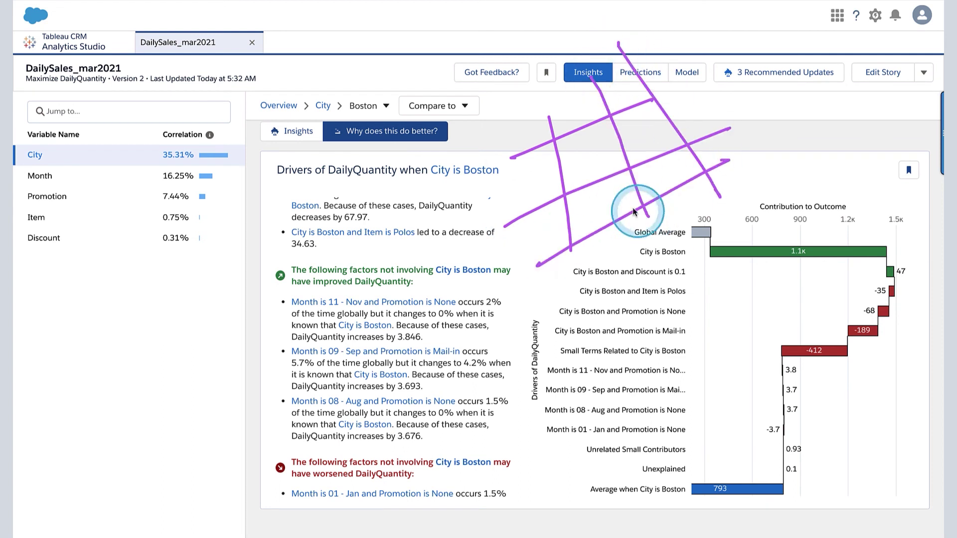
{"action": "left_click_drag", "start_coordinate": [511, 120], "coordinate": [511, 148]}
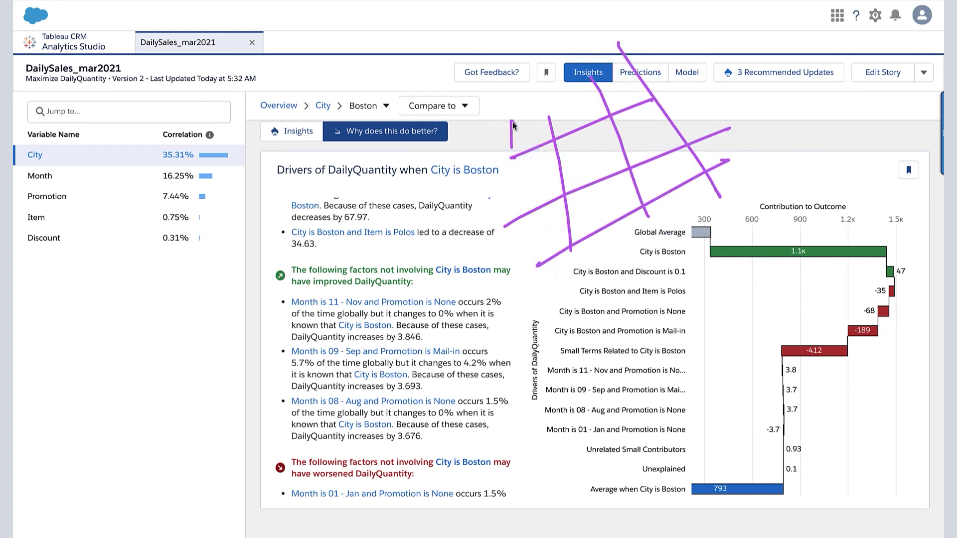
{"action": "left_click", "coordinate": [567, 103]}
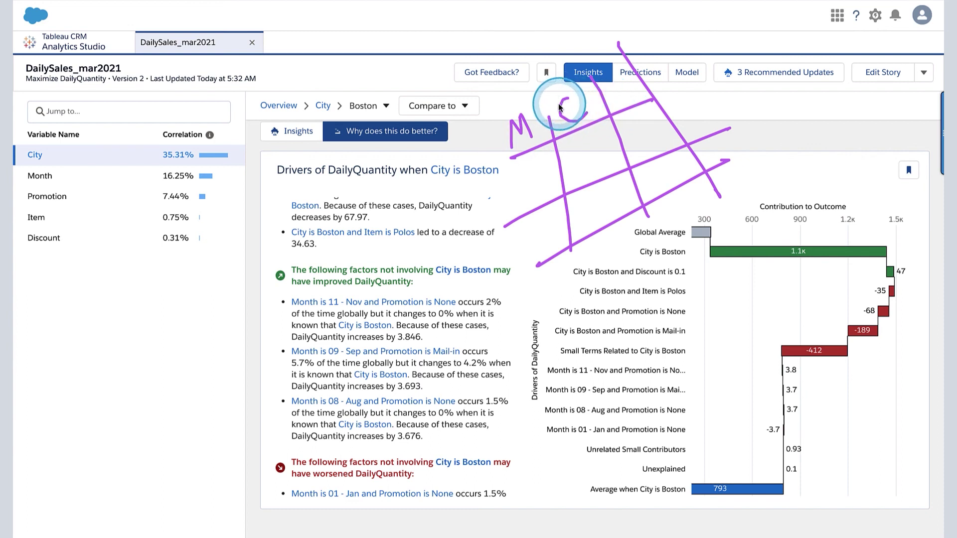
{"action": "mouse_move", "coordinate": [559, 103]}
{"action": "left_mouse_down"}
{"action": "mouse_move", "coordinate": [567, 129]}
{"action": "mouse_move", "coordinate": [586, 95]}
{"action": "mouse_move", "coordinate": [627, 99]}
{"action": "left_mouse_up"}
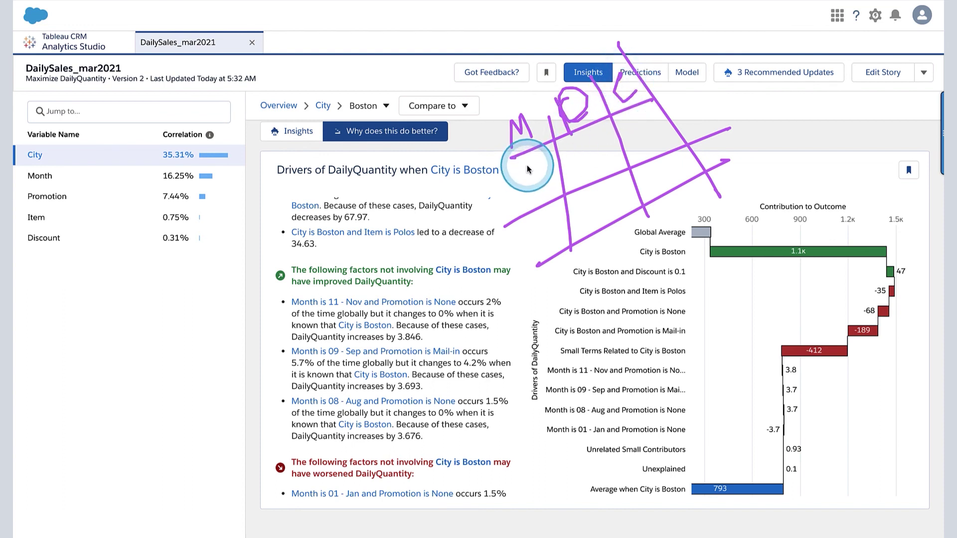
{"action": "mouse_move", "coordinate": [526, 167]}
{"action": "left_mouse_down"}
{"action": "mouse_move", "coordinate": [536, 180]}
{"action": "mouse_move", "coordinate": [578, 159]}
{"action": "left_mouse_up"}
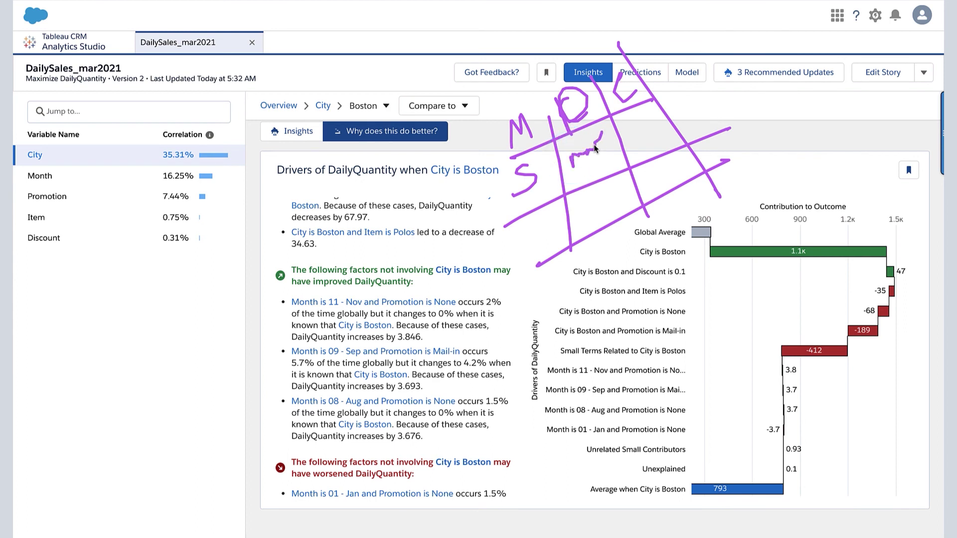
{"action": "mouse_move", "coordinate": [530, 222]}
{"action": "left_mouse_down"}
{"action": "mouse_move", "coordinate": [542, 235]}
{"action": "mouse_move", "coordinate": [609, 198]}
{"action": "left_mouse_up"}
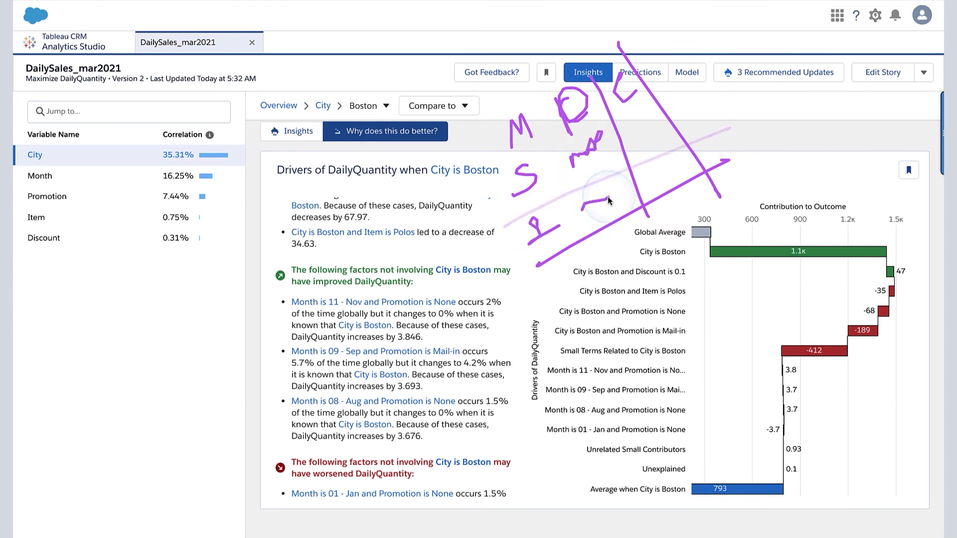
{"action": "left_click_drag", "start_coordinate": [702, 90], "coordinate": [739, 155]}
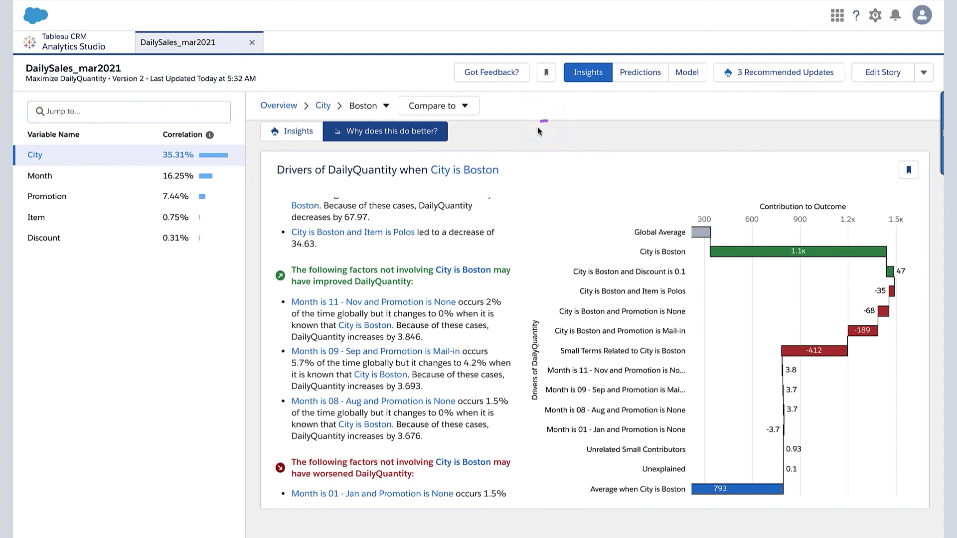
{"action": "left_click_drag", "start_coordinate": [538, 128], "coordinate": [593, 134]}
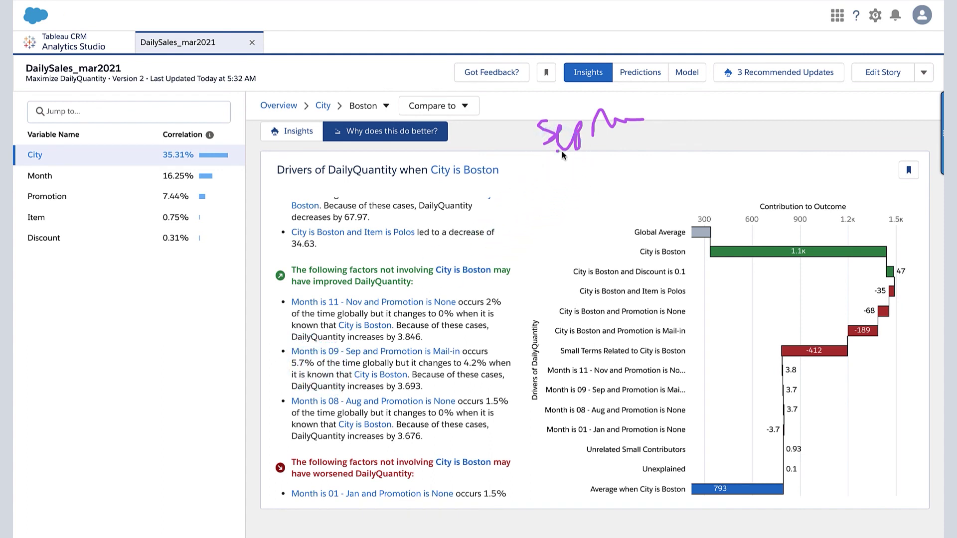
{"action": "left_click_drag", "start_coordinate": [584, 90], "coordinate": [592, 152]}
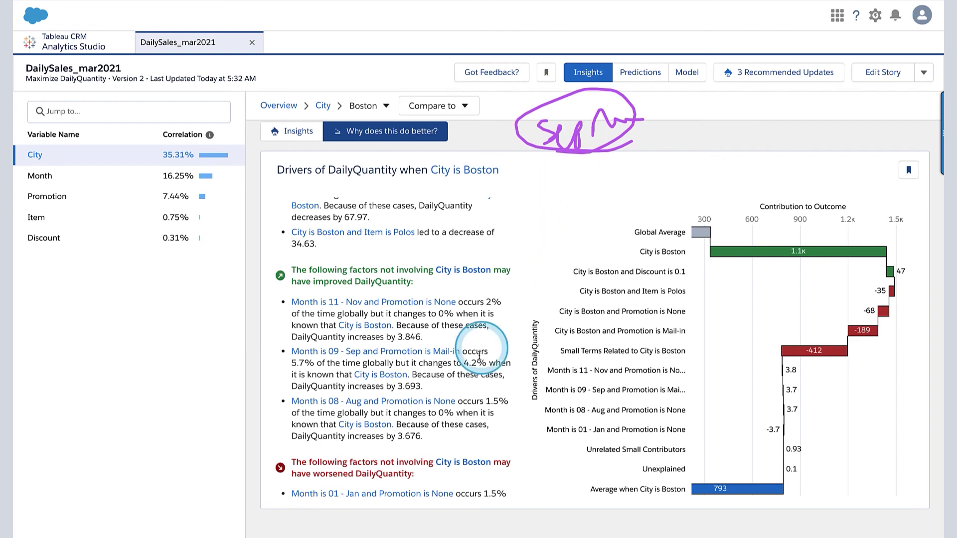
{"action": "key", "text": "F1"}
{"action": "key", "text": "F1"}
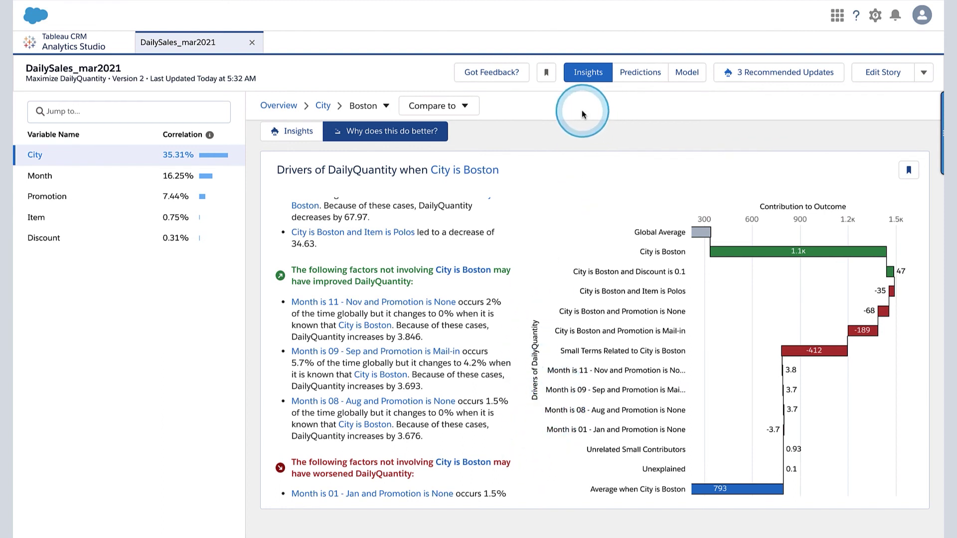
{"action": "mouse_move", "coordinate": [586, 110]}
{"action": "left_mouse_down"}
{"action": "mouse_move", "coordinate": [586, 133]}
{"action": "mouse_move", "coordinate": [585, 113]}
{"action": "mouse_move", "coordinate": [585, 126]}
{"action": "mouse_move", "coordinate": [630, 123]}
{"action": "left_mouse_up"}
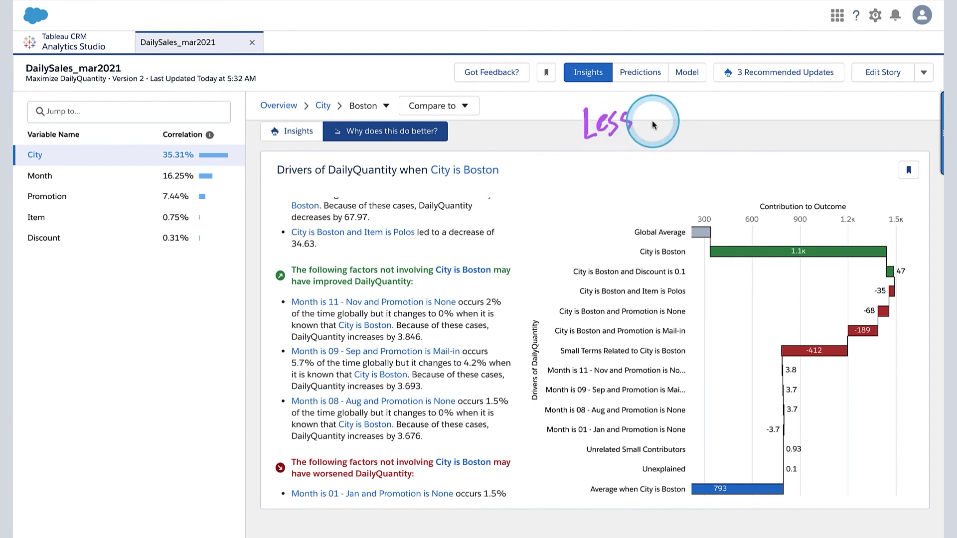
{"action": "left_click_drag", "start_coordinate": [697, 127], "coordinate": [766, 88]}
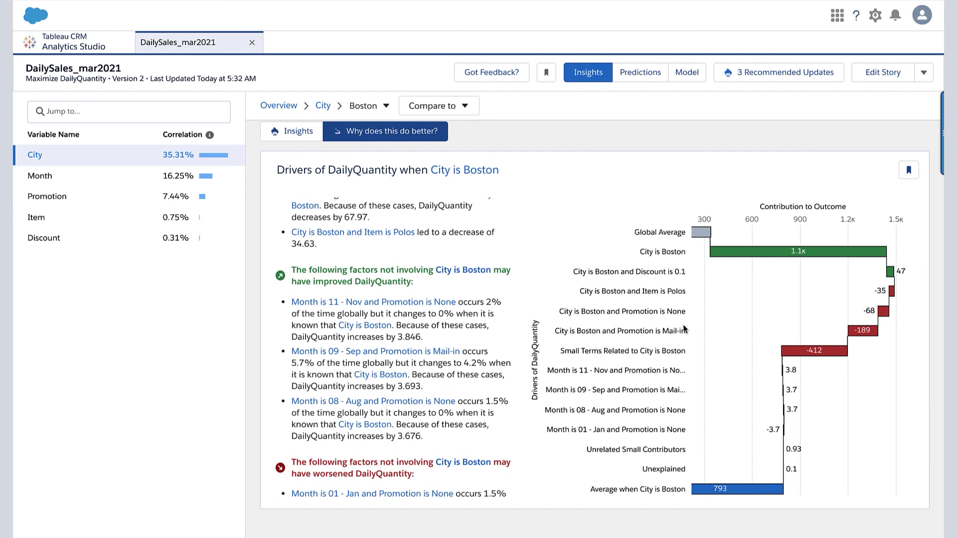
- Inspect the Unexplained contribution and compare the Average when City is Boston bar with the Global Average bar in the drivers chart
{"action": "left_click", "coordinate": [790, 417]}
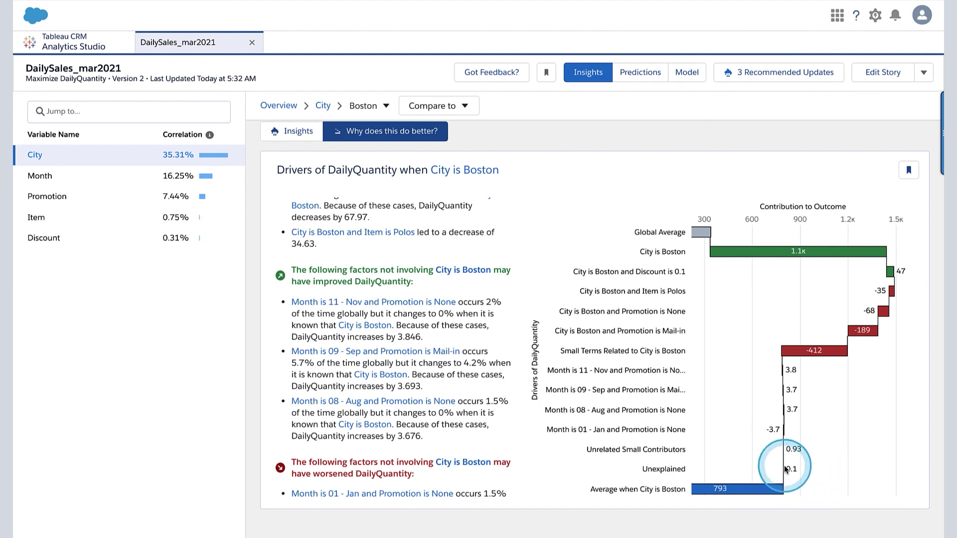
{"action": "mouse_move", "coordinate": [788, 469]}
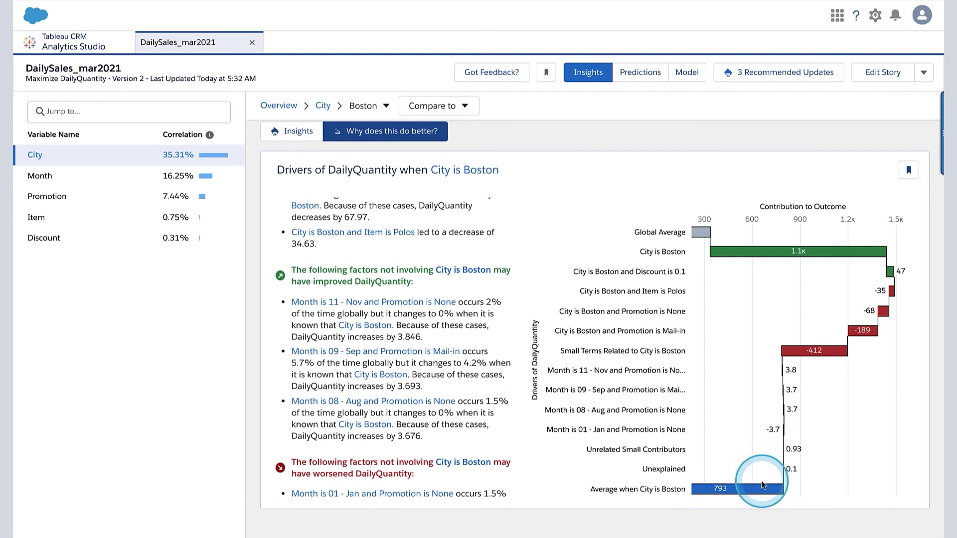
{"action": "mouse_move", "coordinate": [761, 488]}
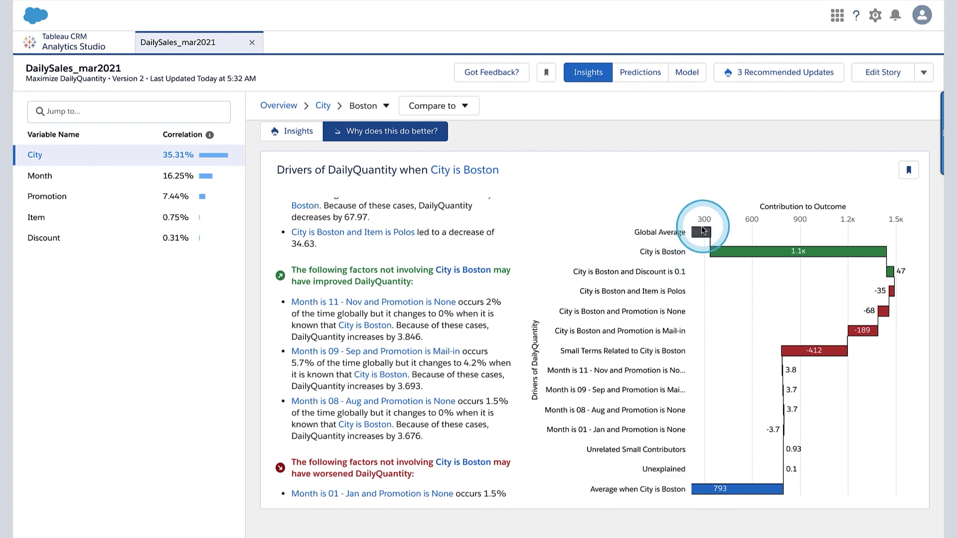
{"action": "mouse_move", "coordinate": [703, 234]}
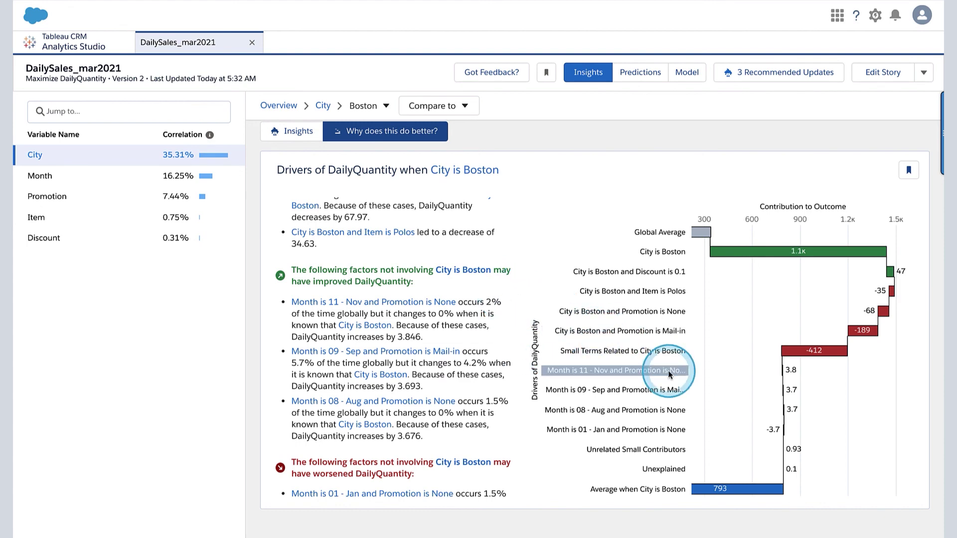
{"action": "scroll", "coordinate": [658, 399], "scroll_direction": "down", "scroll_amount": 1}
{"action": "scroll", "coordinate": [658, 401], "scroll_direction": "down", "scroll_amount": 1}
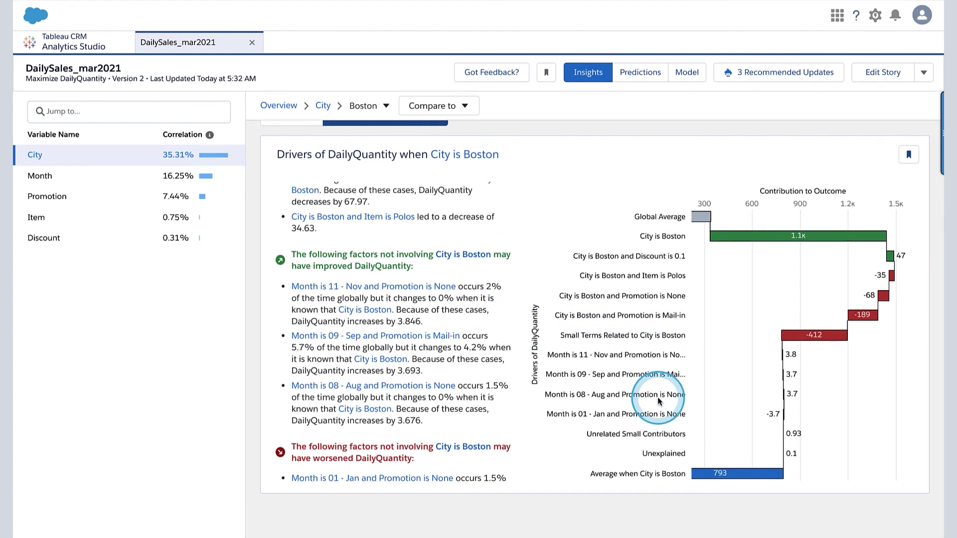